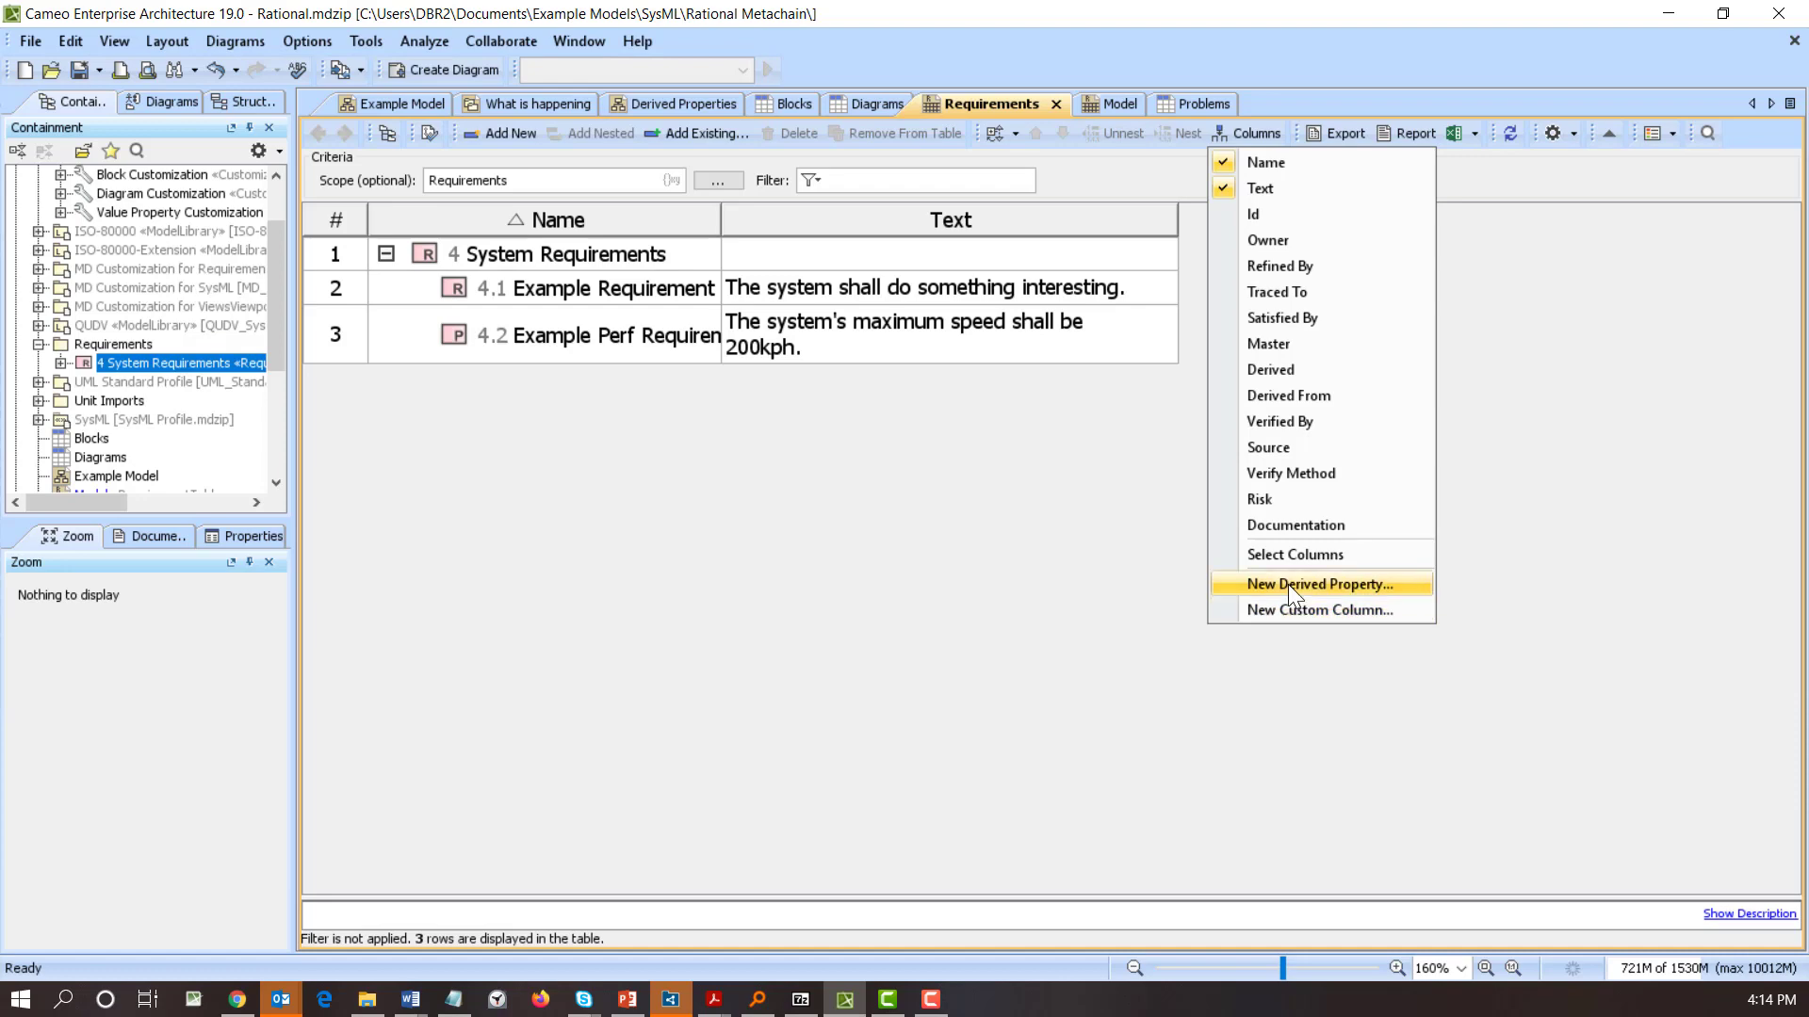
Step: Create a derived property named Rational for the requirements table and choose Metachain Navigation as its expression
left_click(1287, 584)
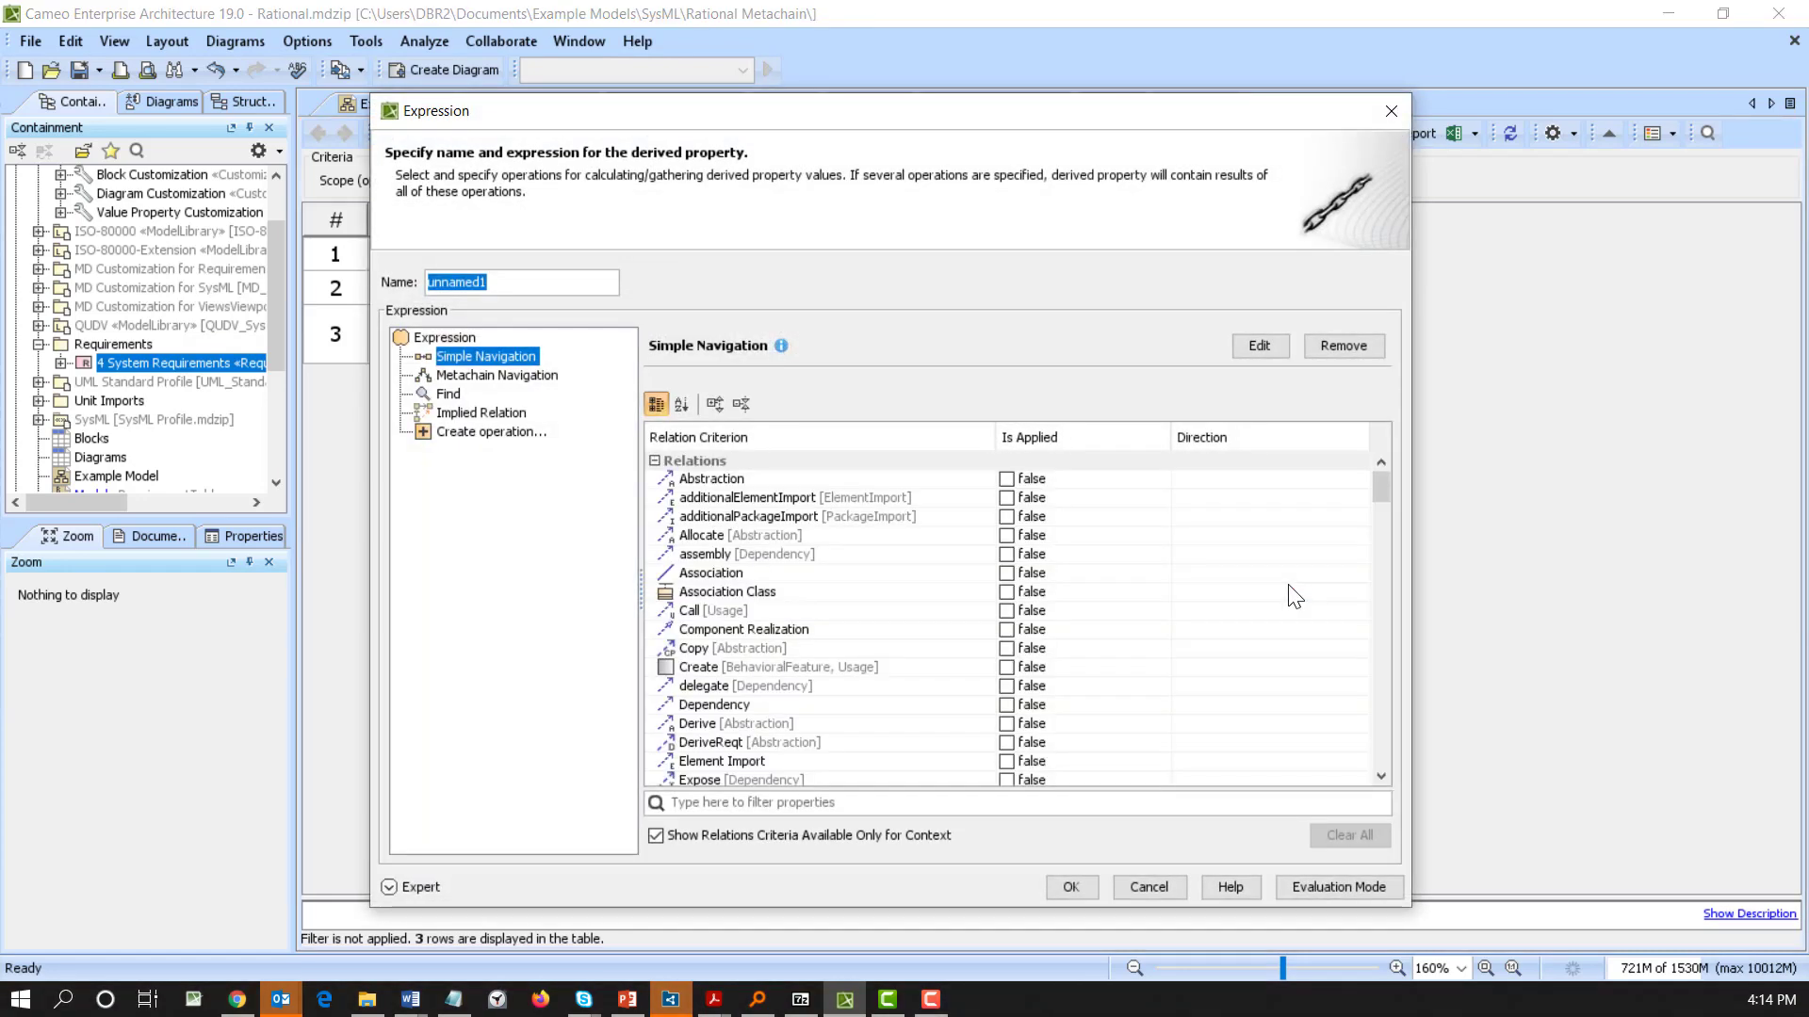
left_click(462, 282)
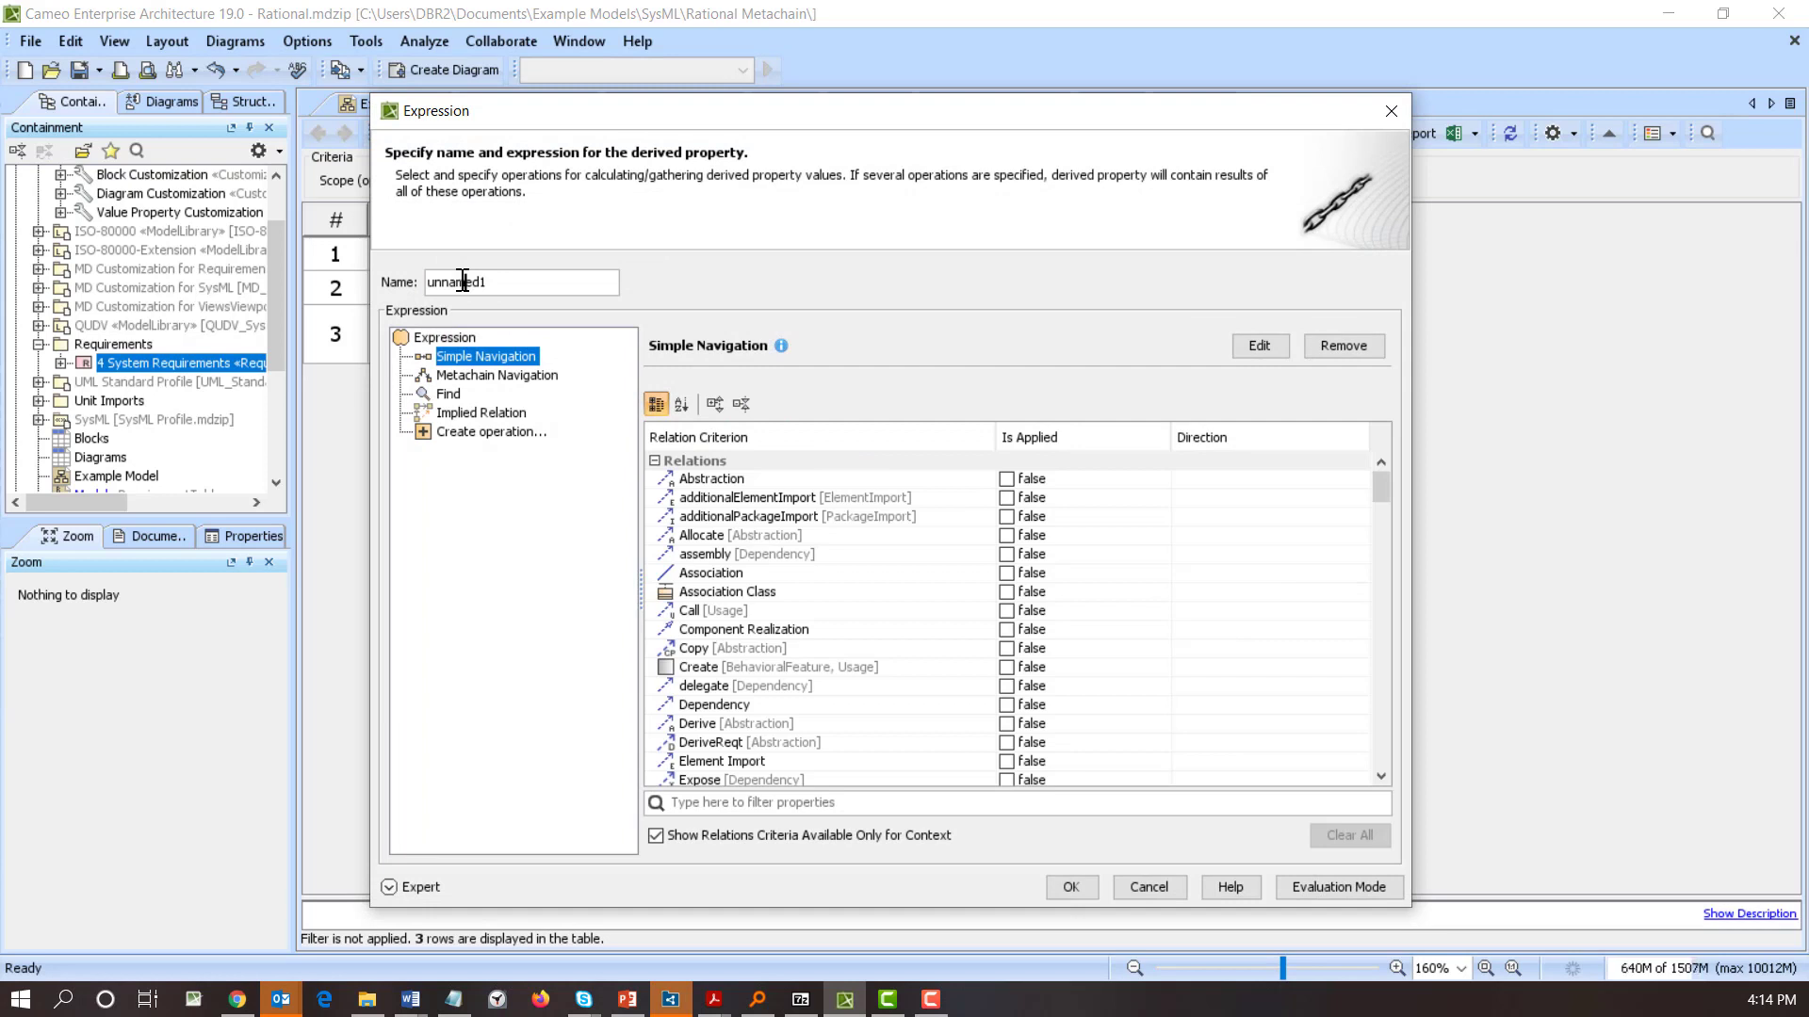
double_click(462, 282)
type("Rational")
left_click(511, 376)
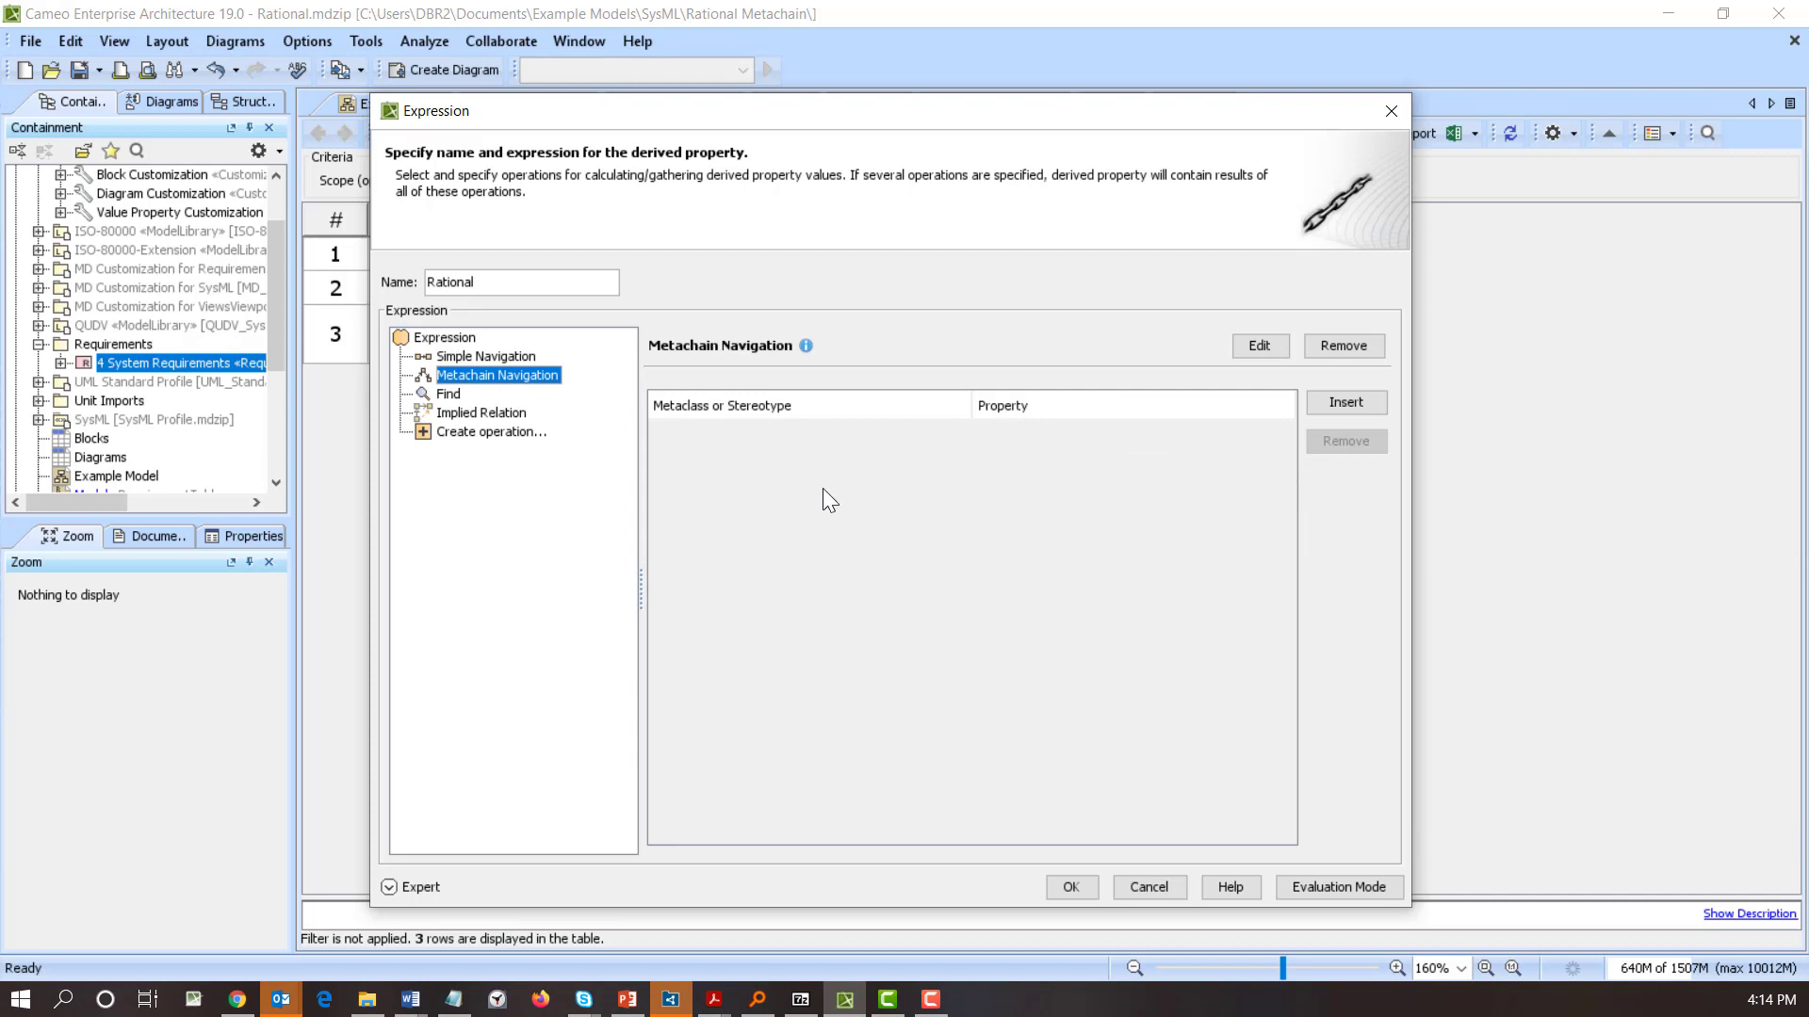
Step: Insert the first metachain row for AbstractRequirement and set its property to _commentOfAnnotatedElement
left_click(1332, 401)
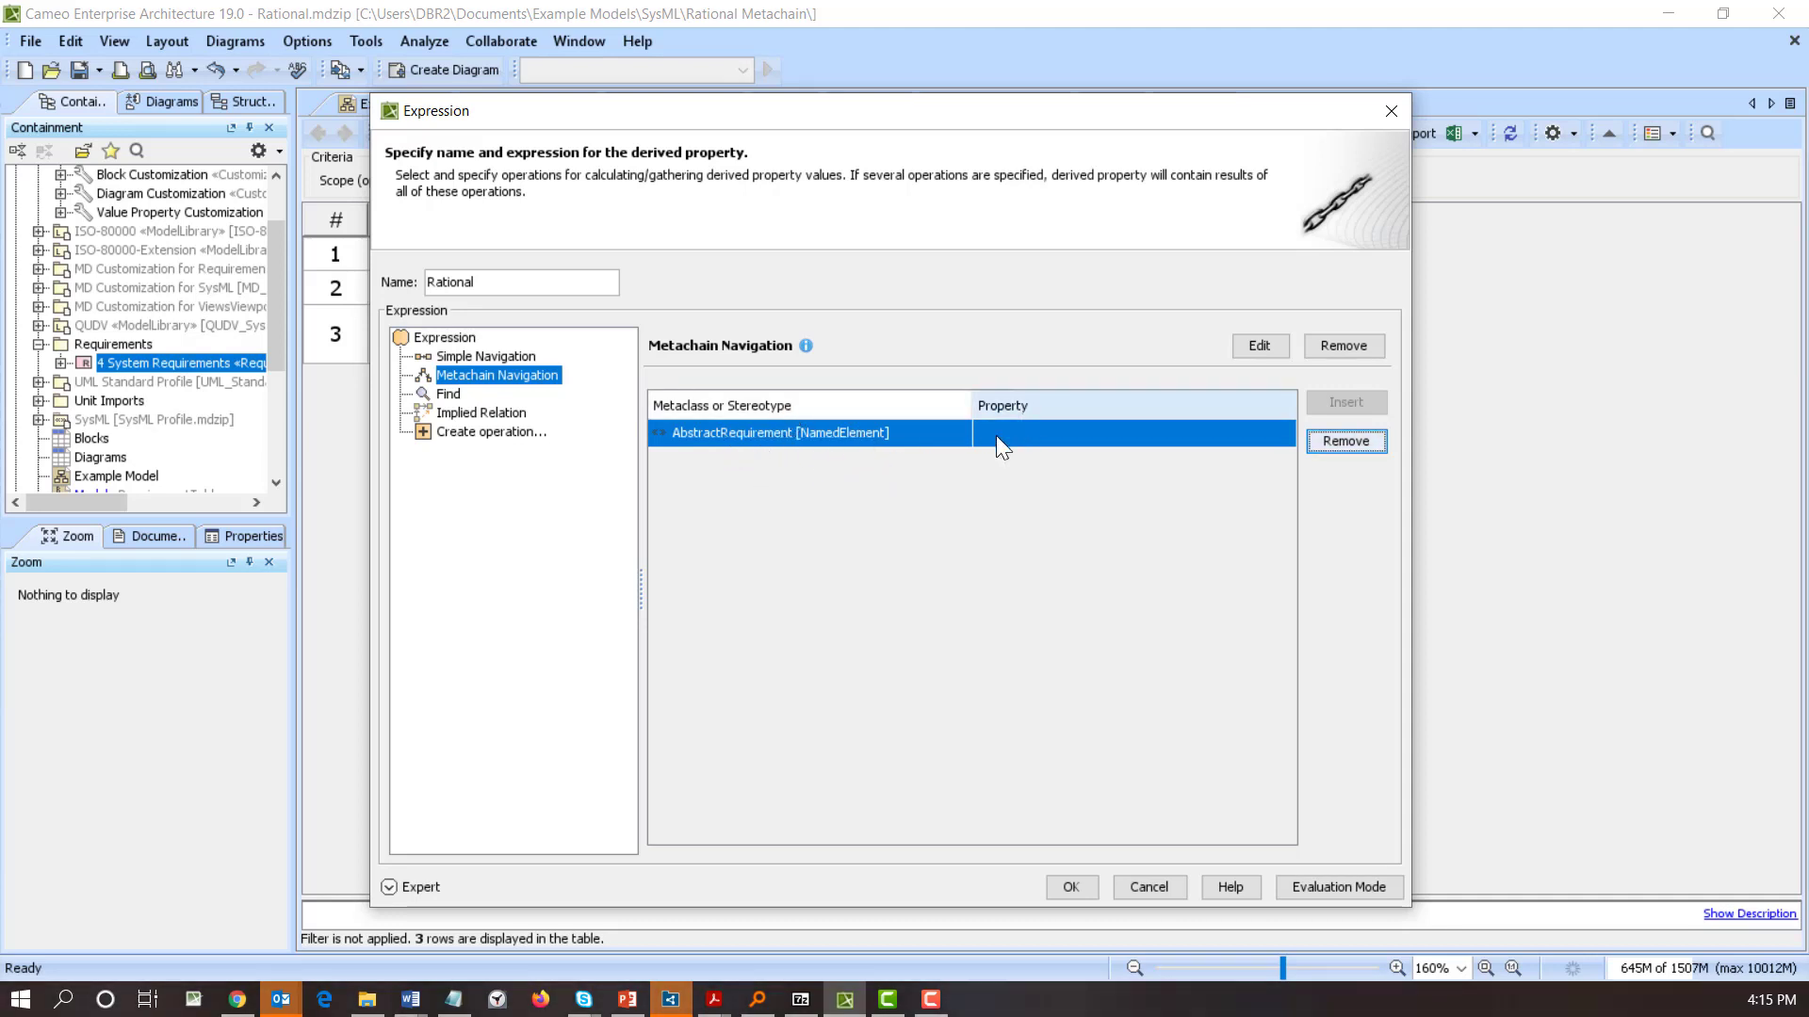
left_click(1034, 430)
left_click(1034, 431)
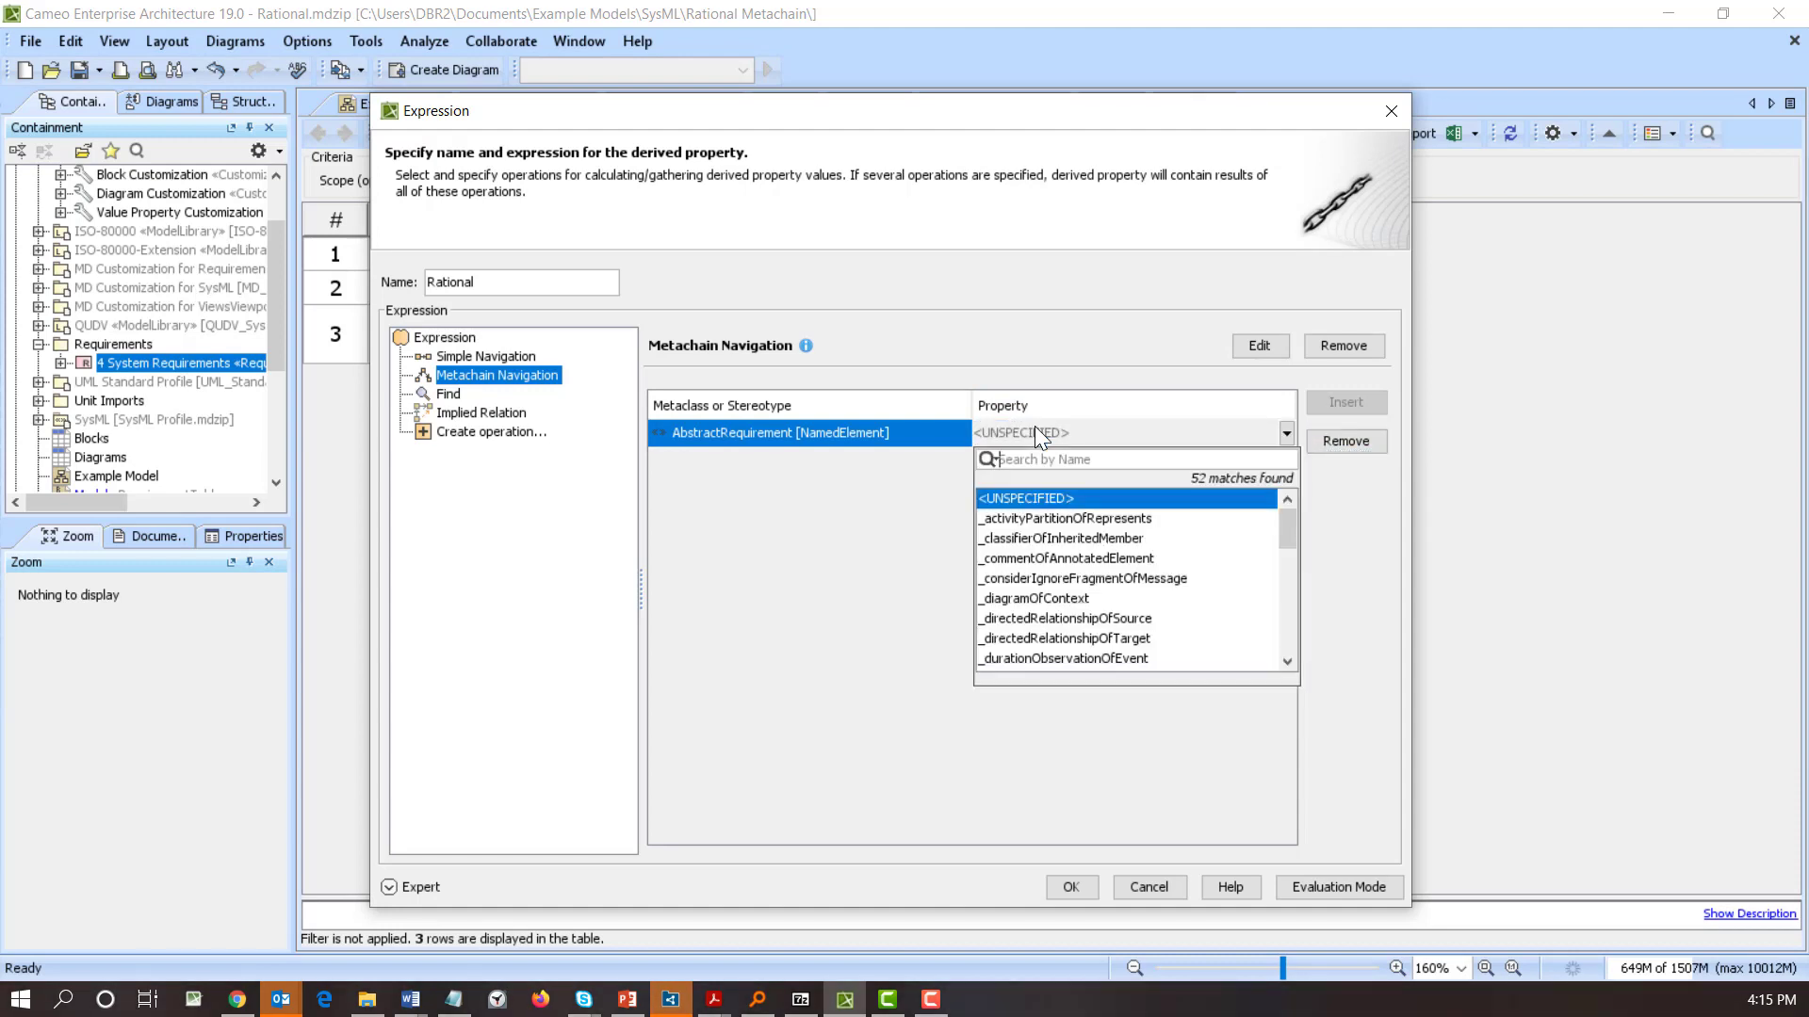
type("comm")
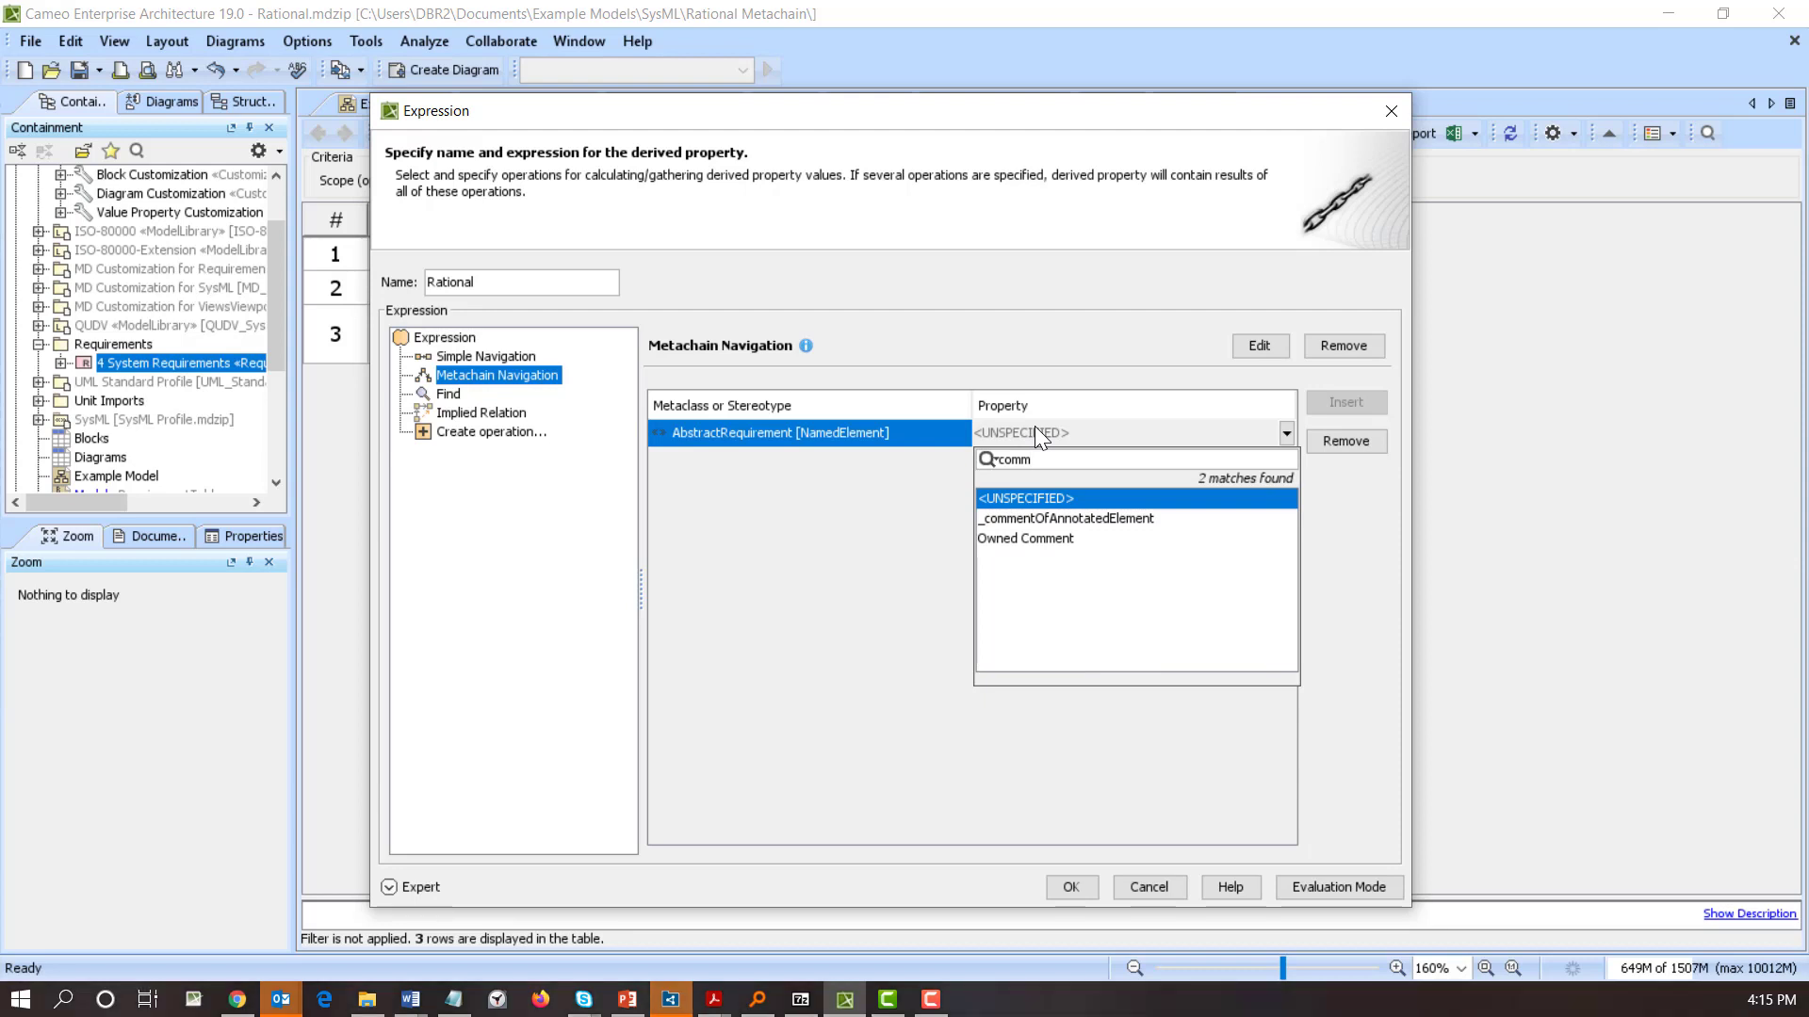
left_click(1095, 522)
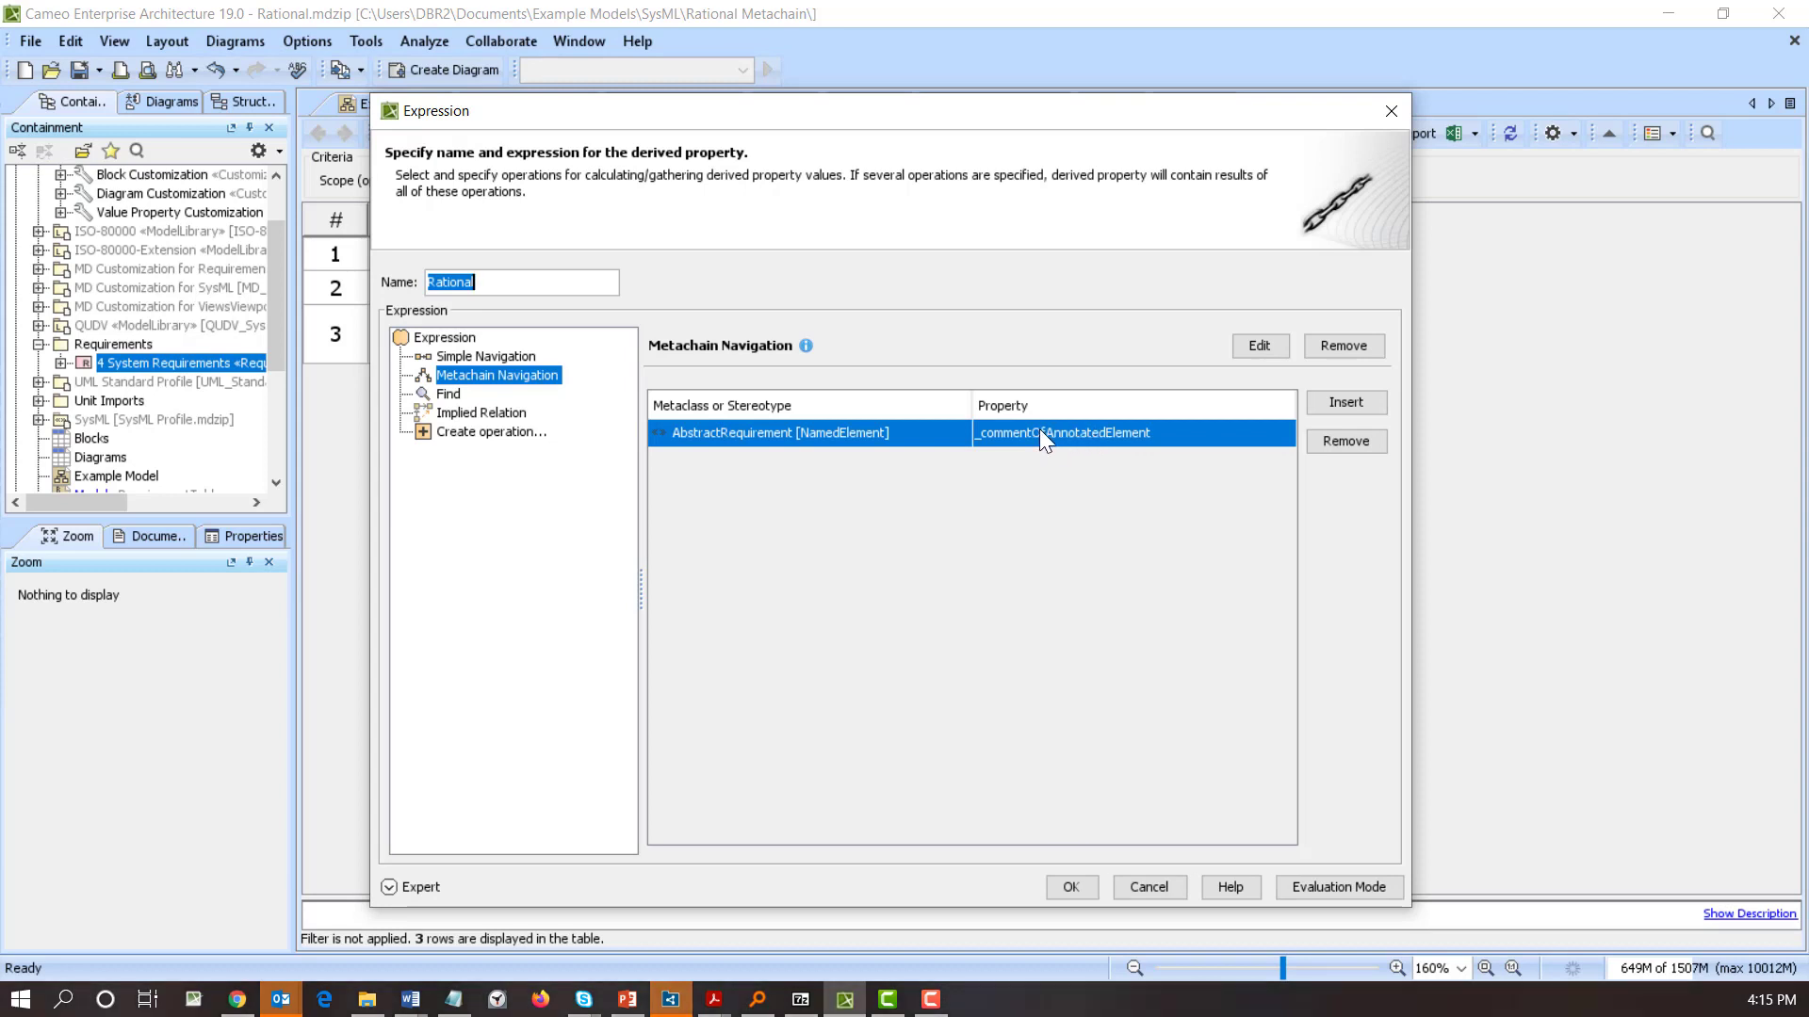
Step: Insert a second metachain row and set its stereotype to Rationale [Comment]
left_click(1340, 402)
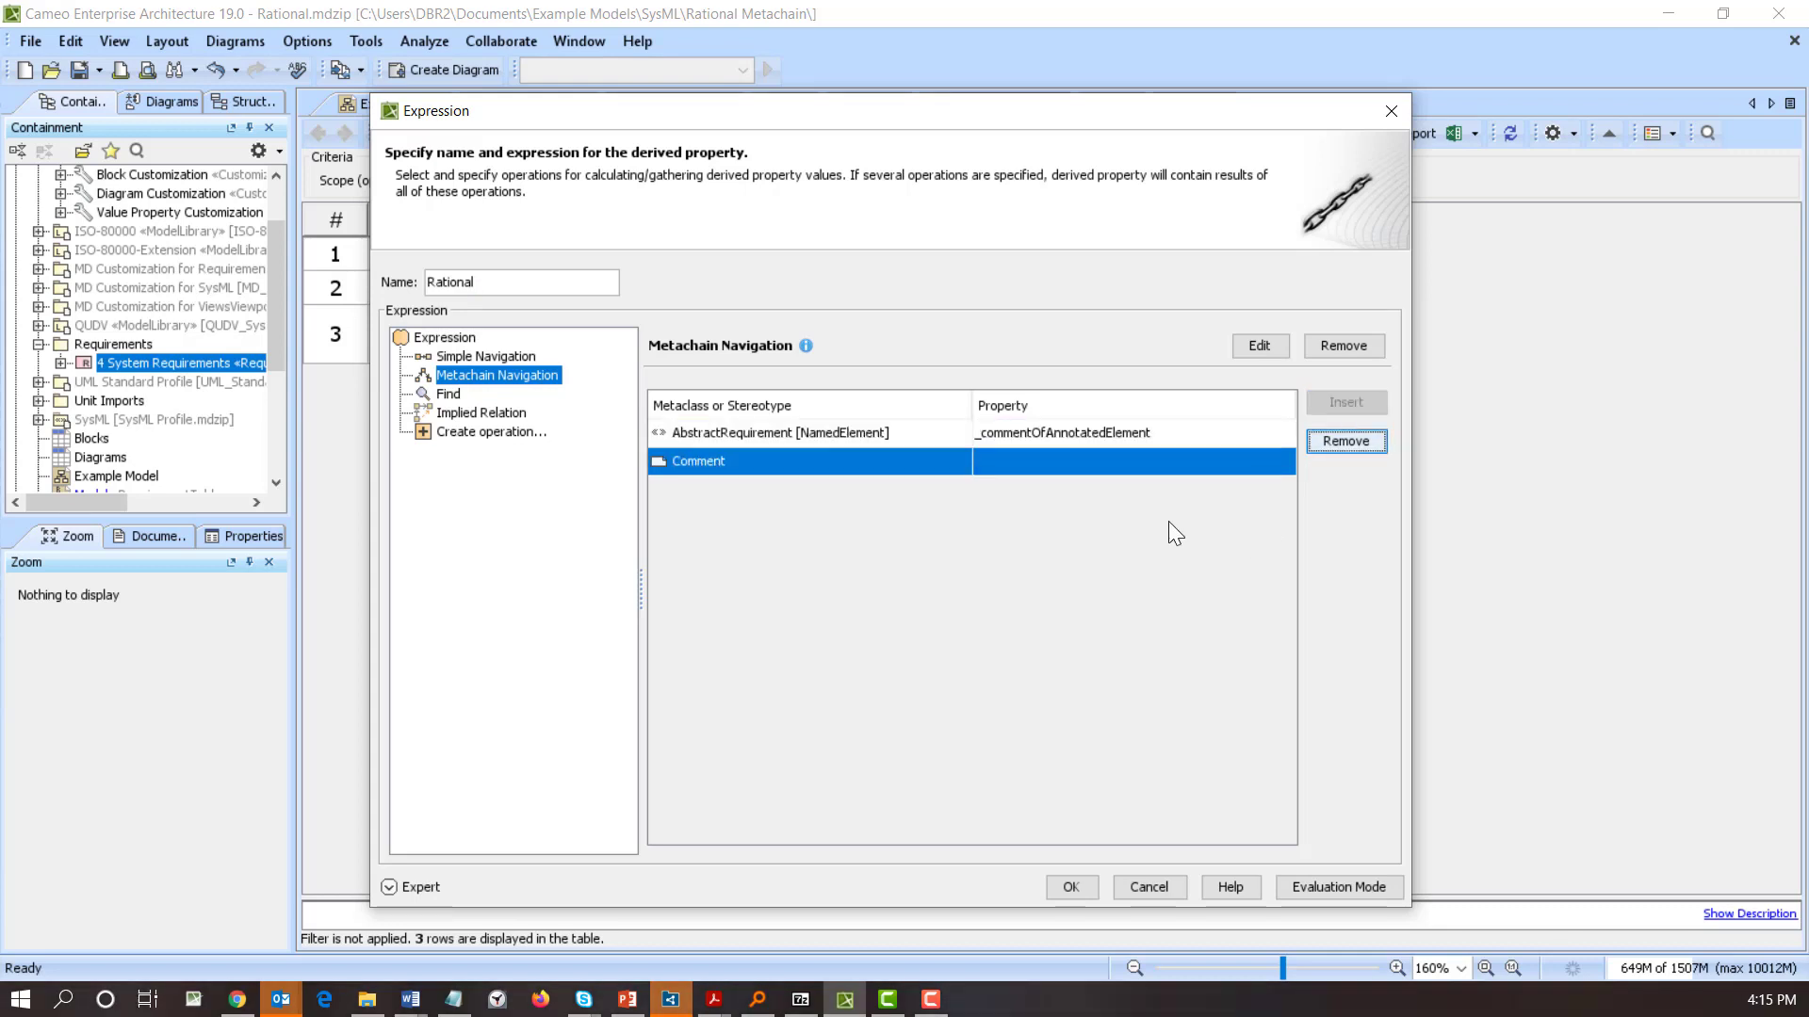
left_click(757, 463)
left_click(759, 465)
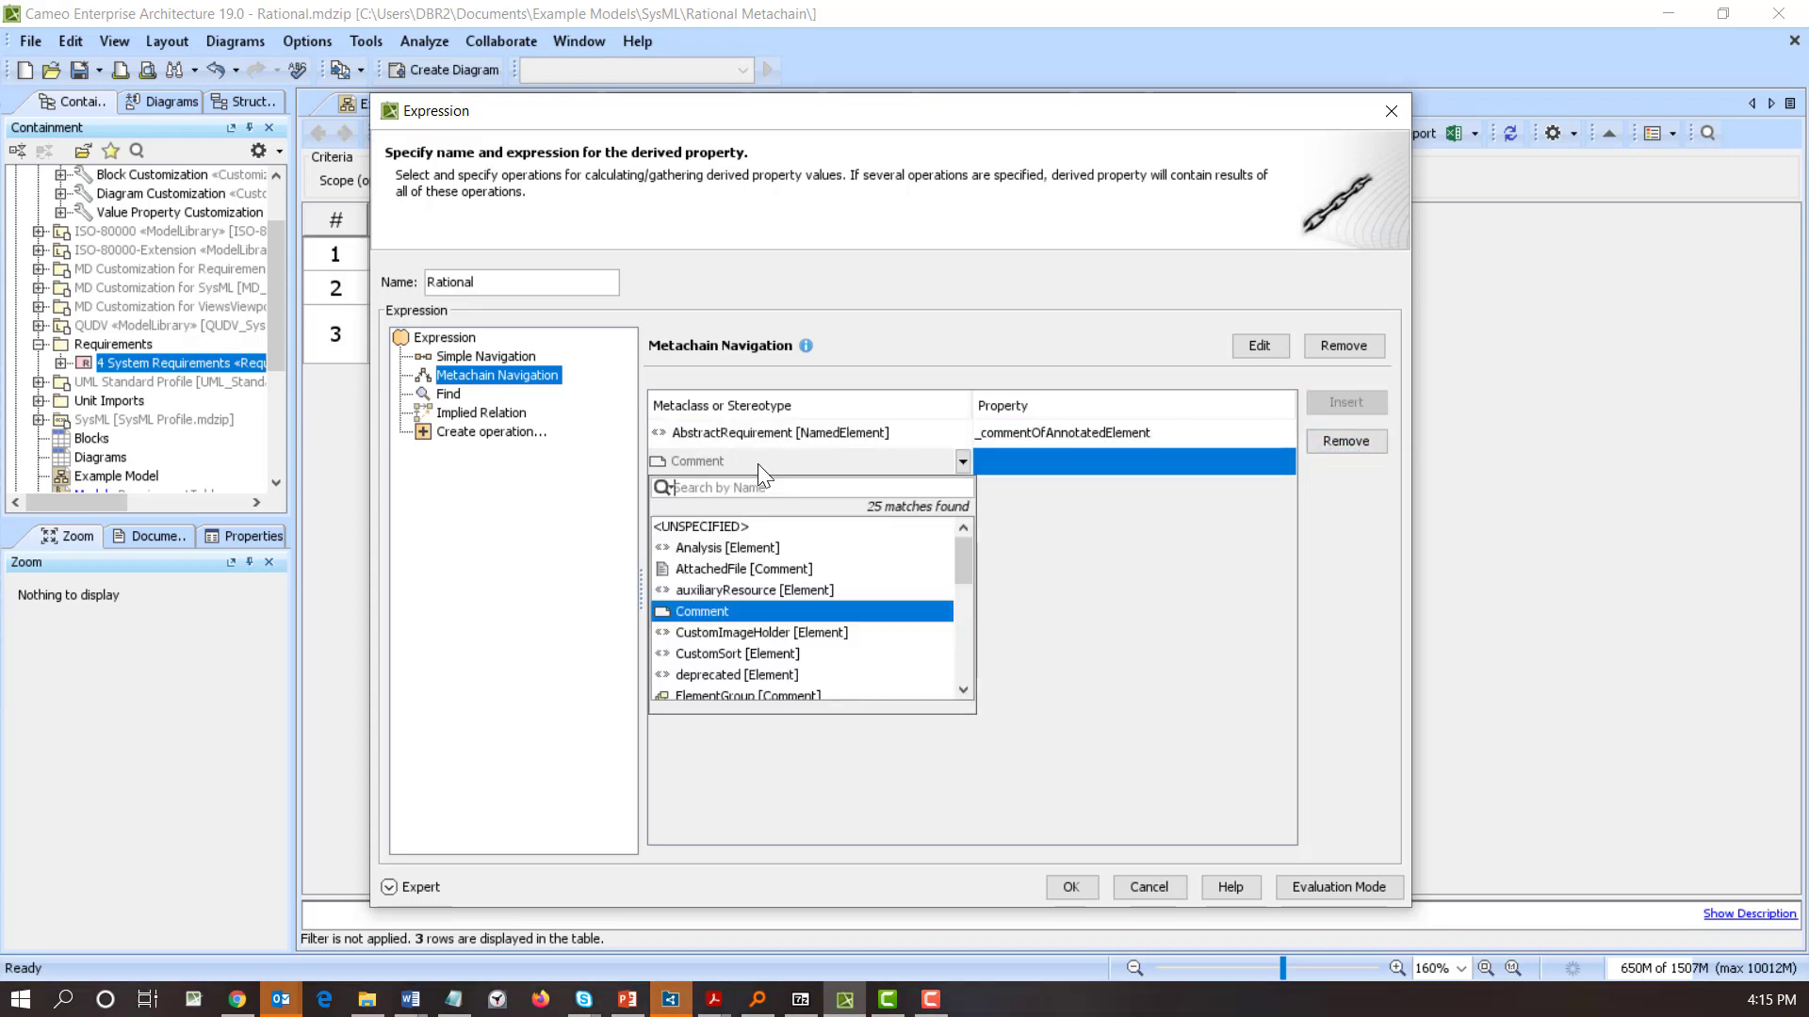
type("ration")
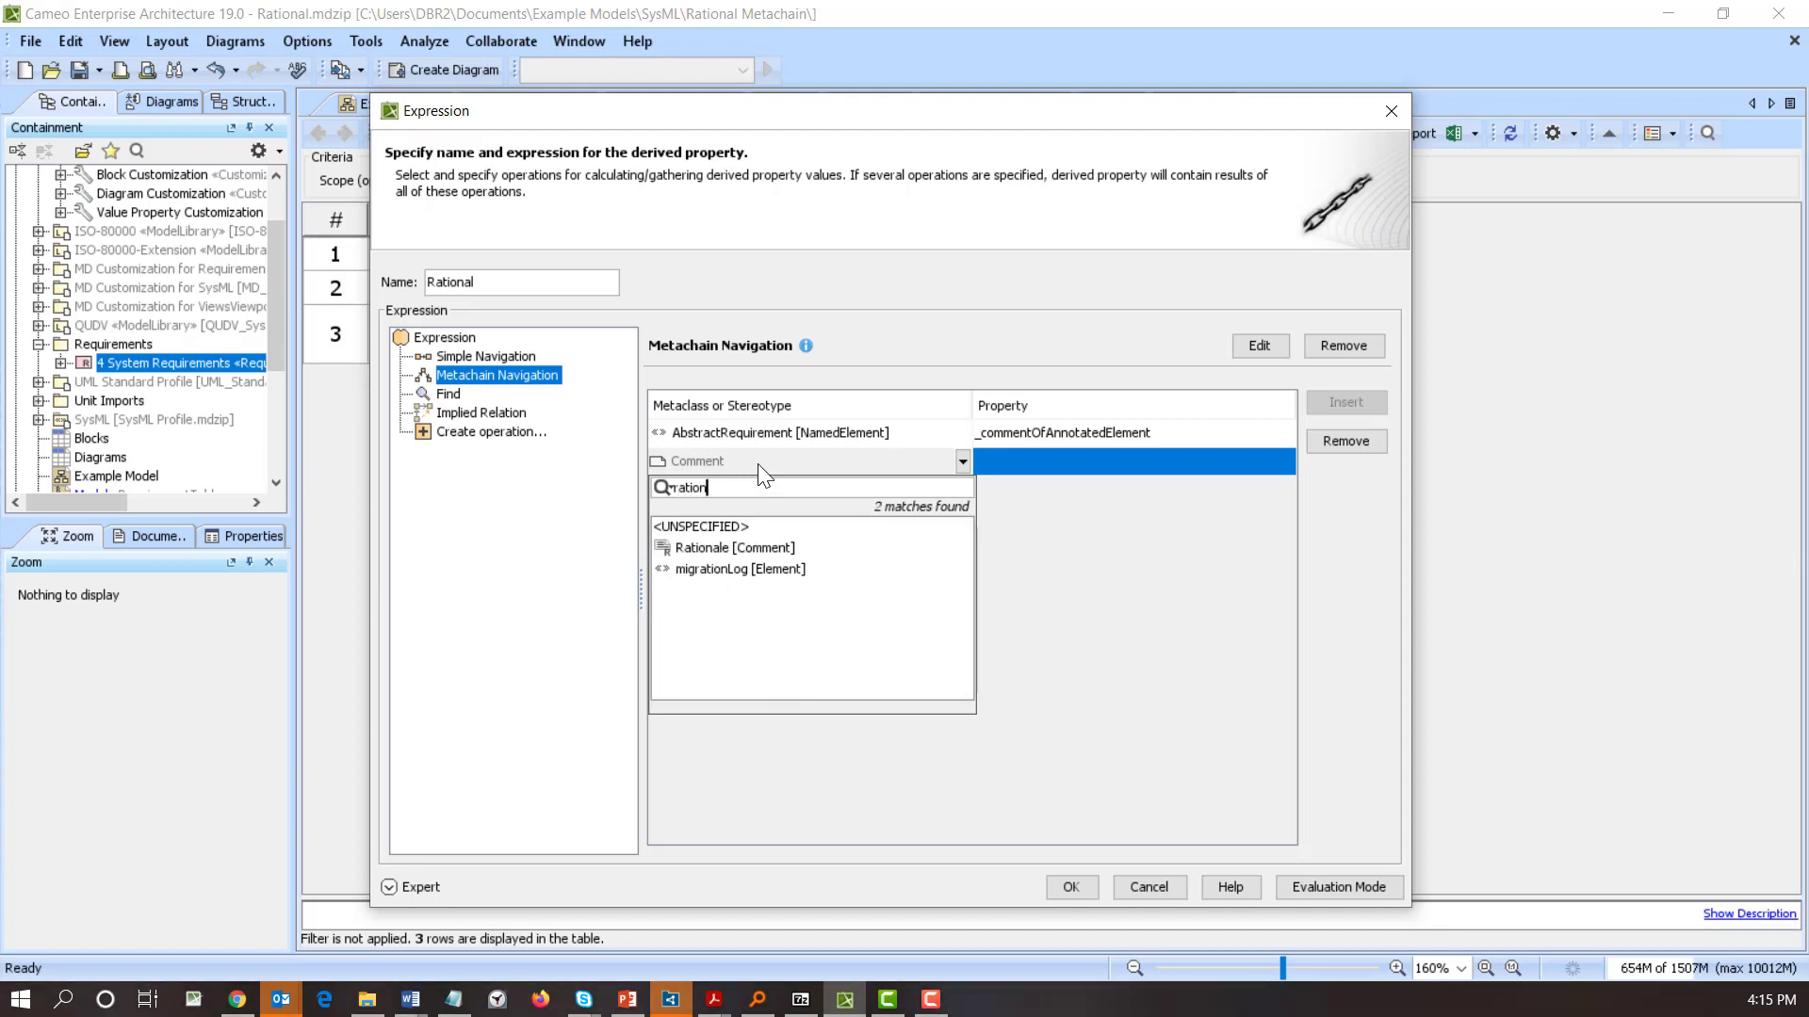
left_click(712, 549)
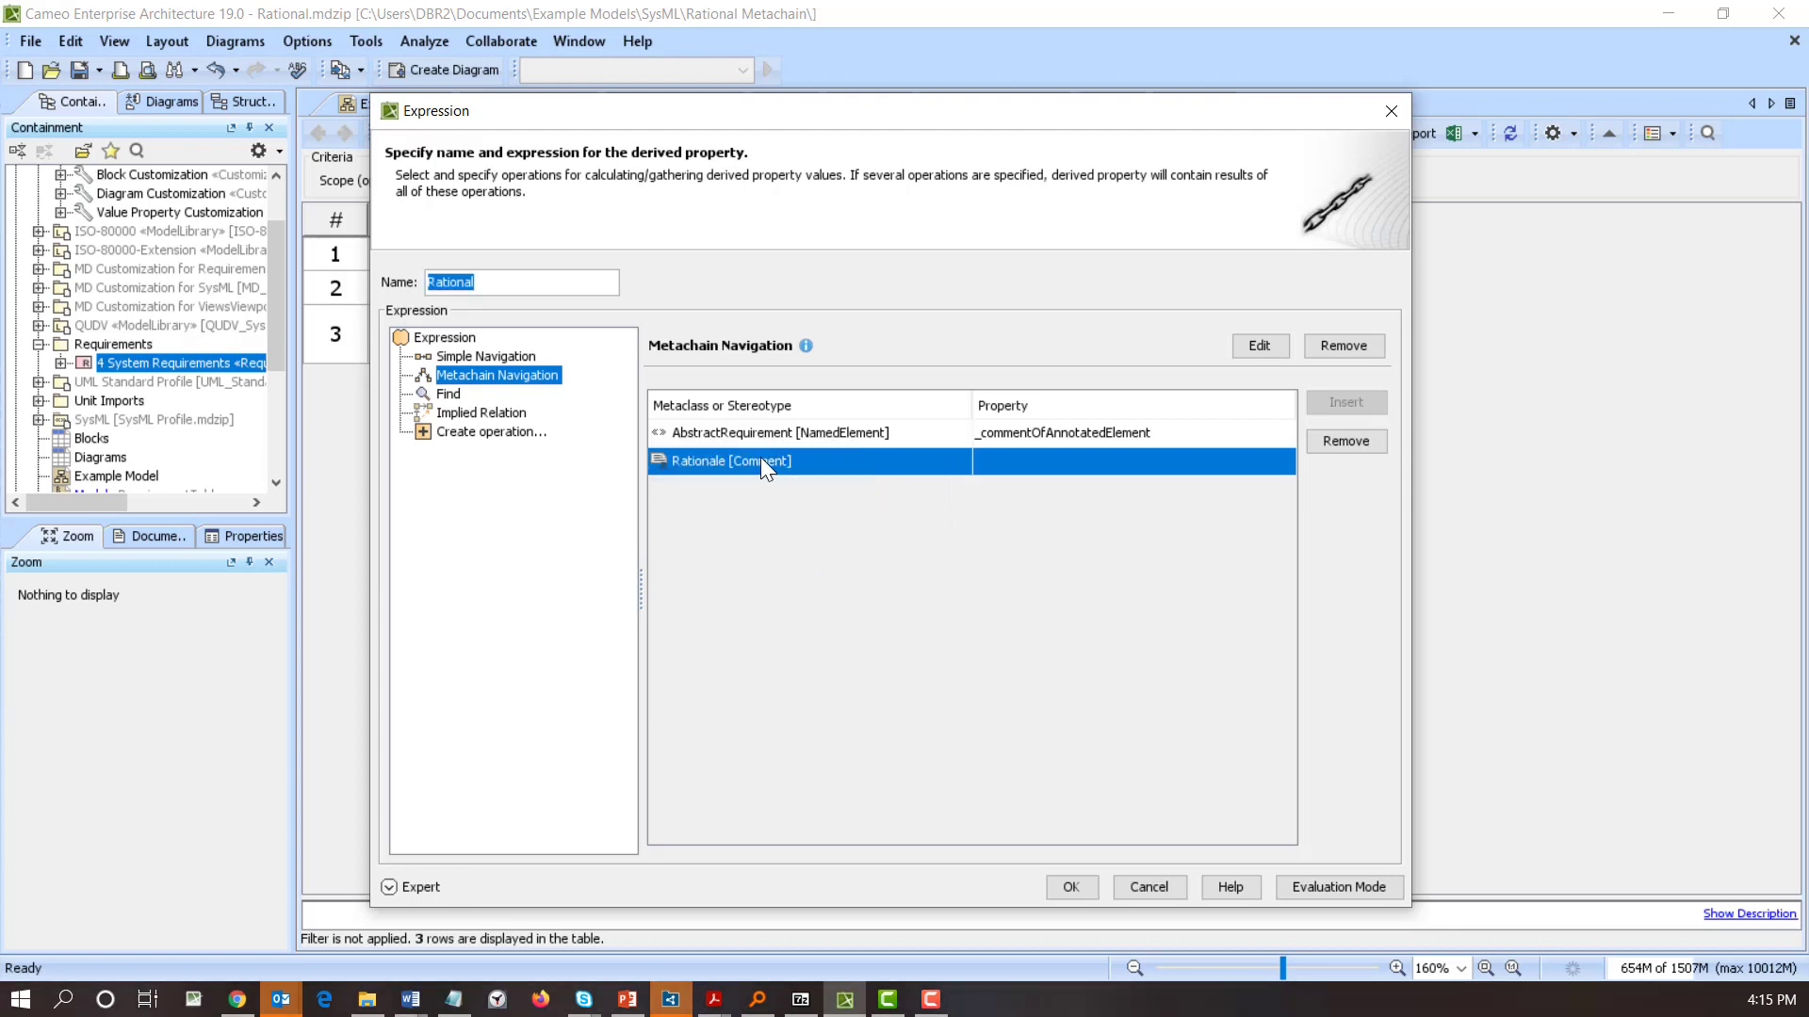
Step: Set the Rationale row's property to Body and confirm the derived property expression
left_click(1076, 460)
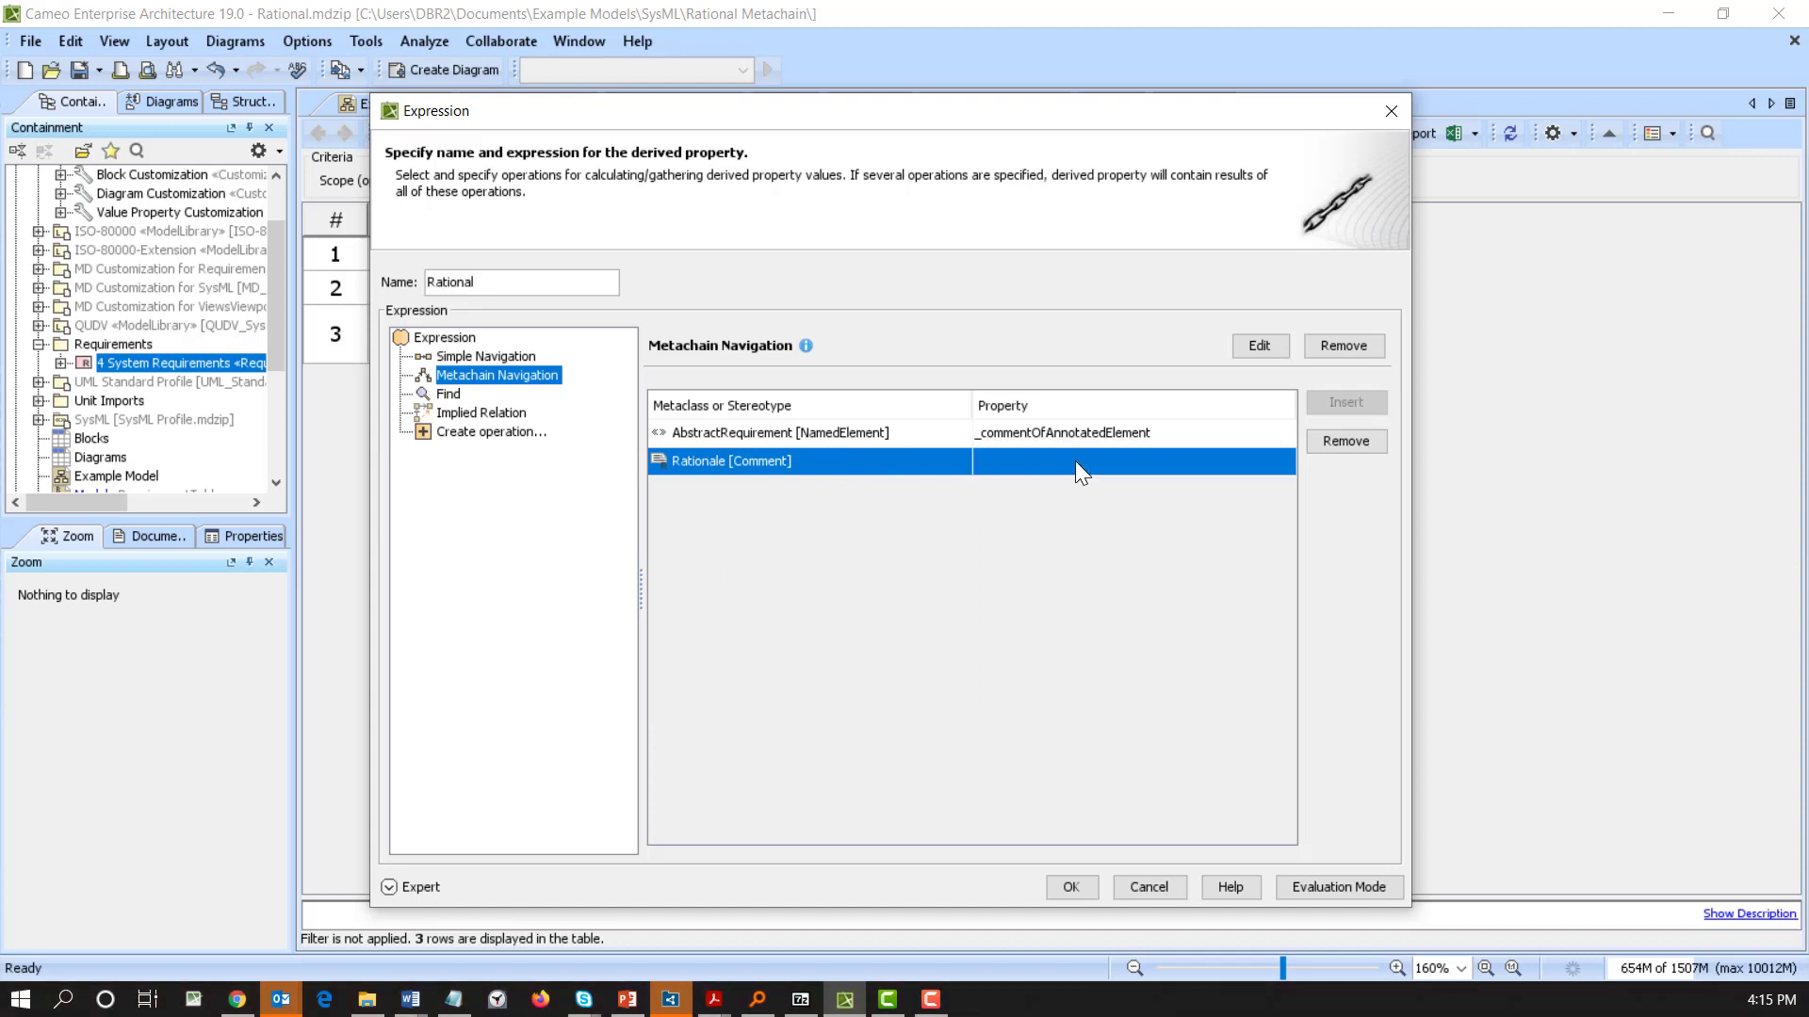
left_click(1149, 460)
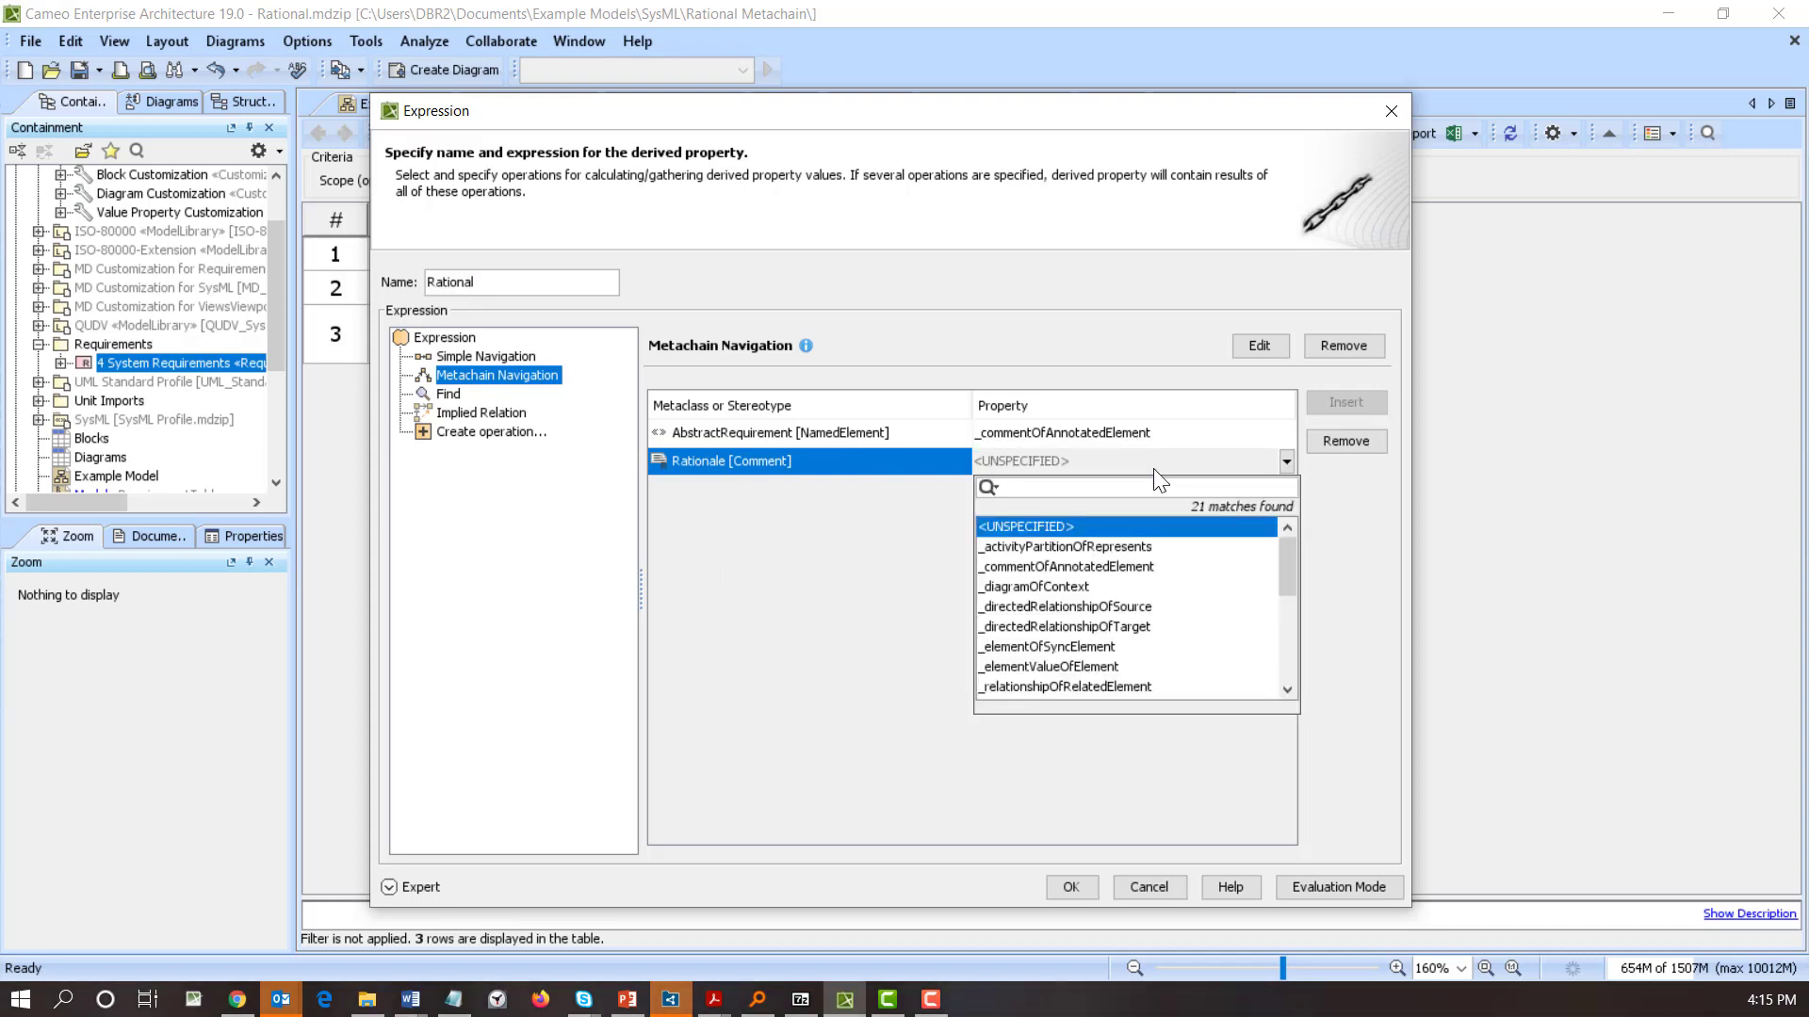
type("body")
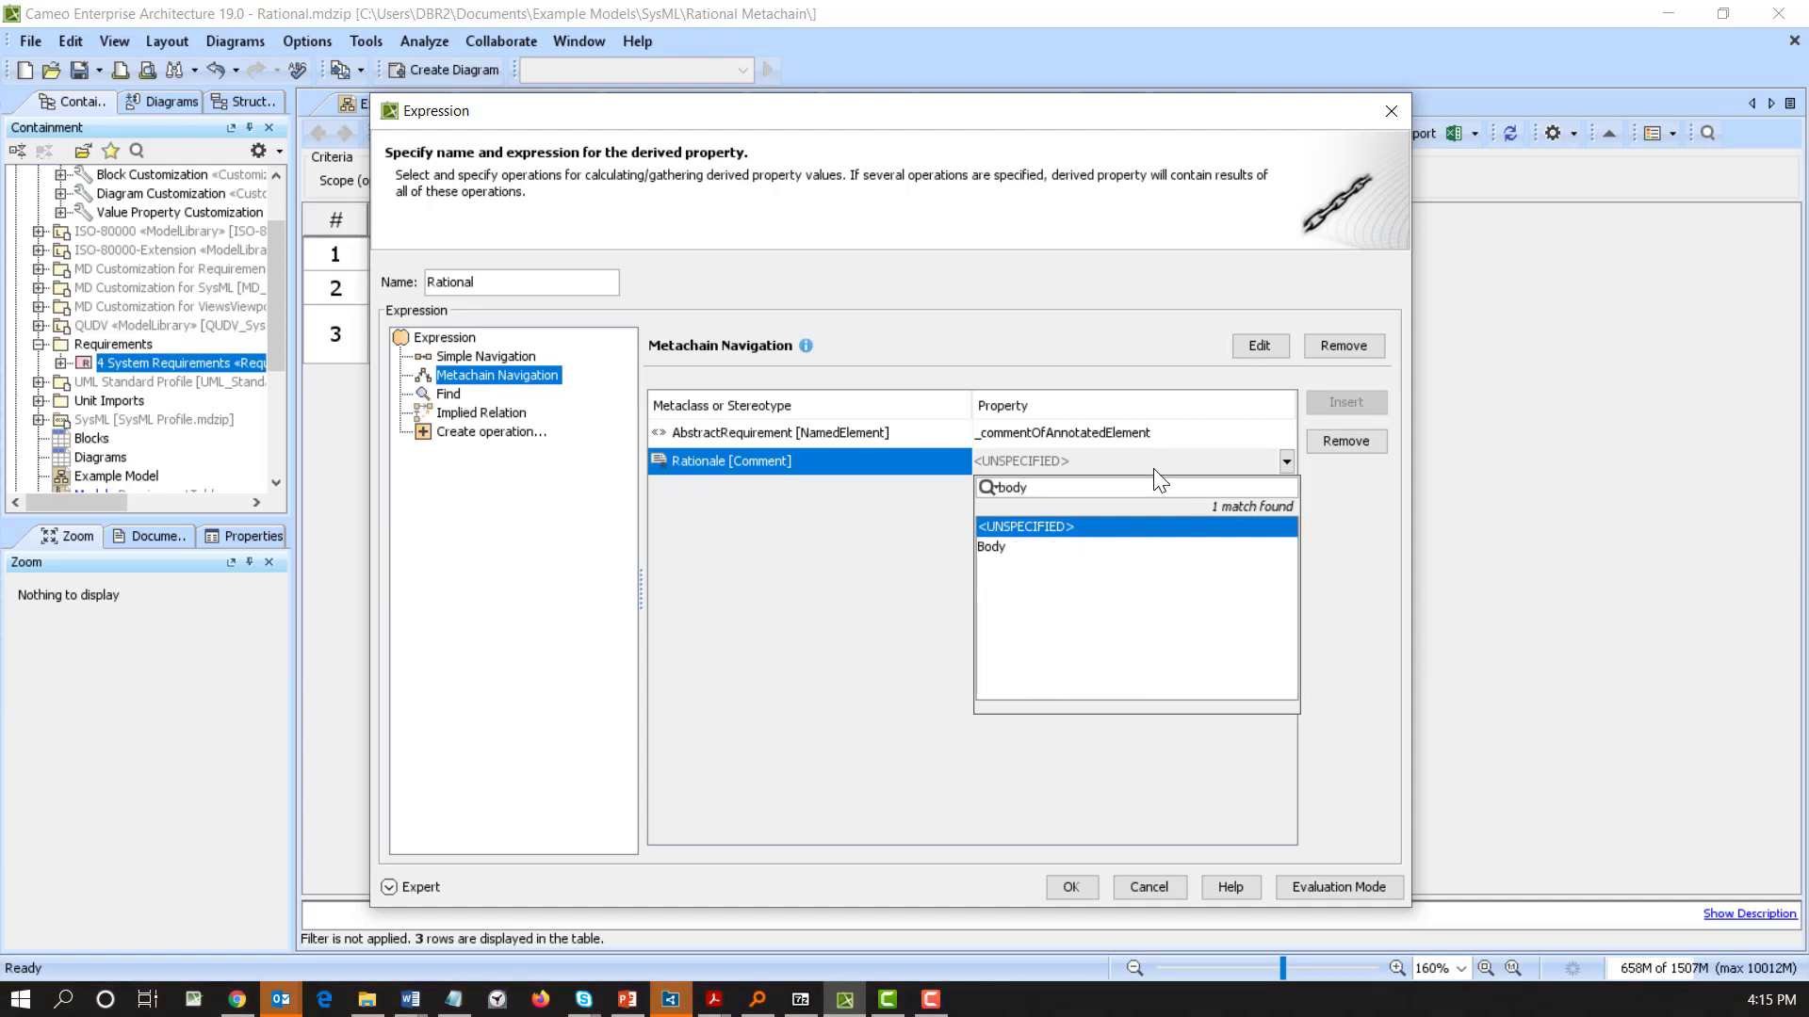
left_click(1014, 547)
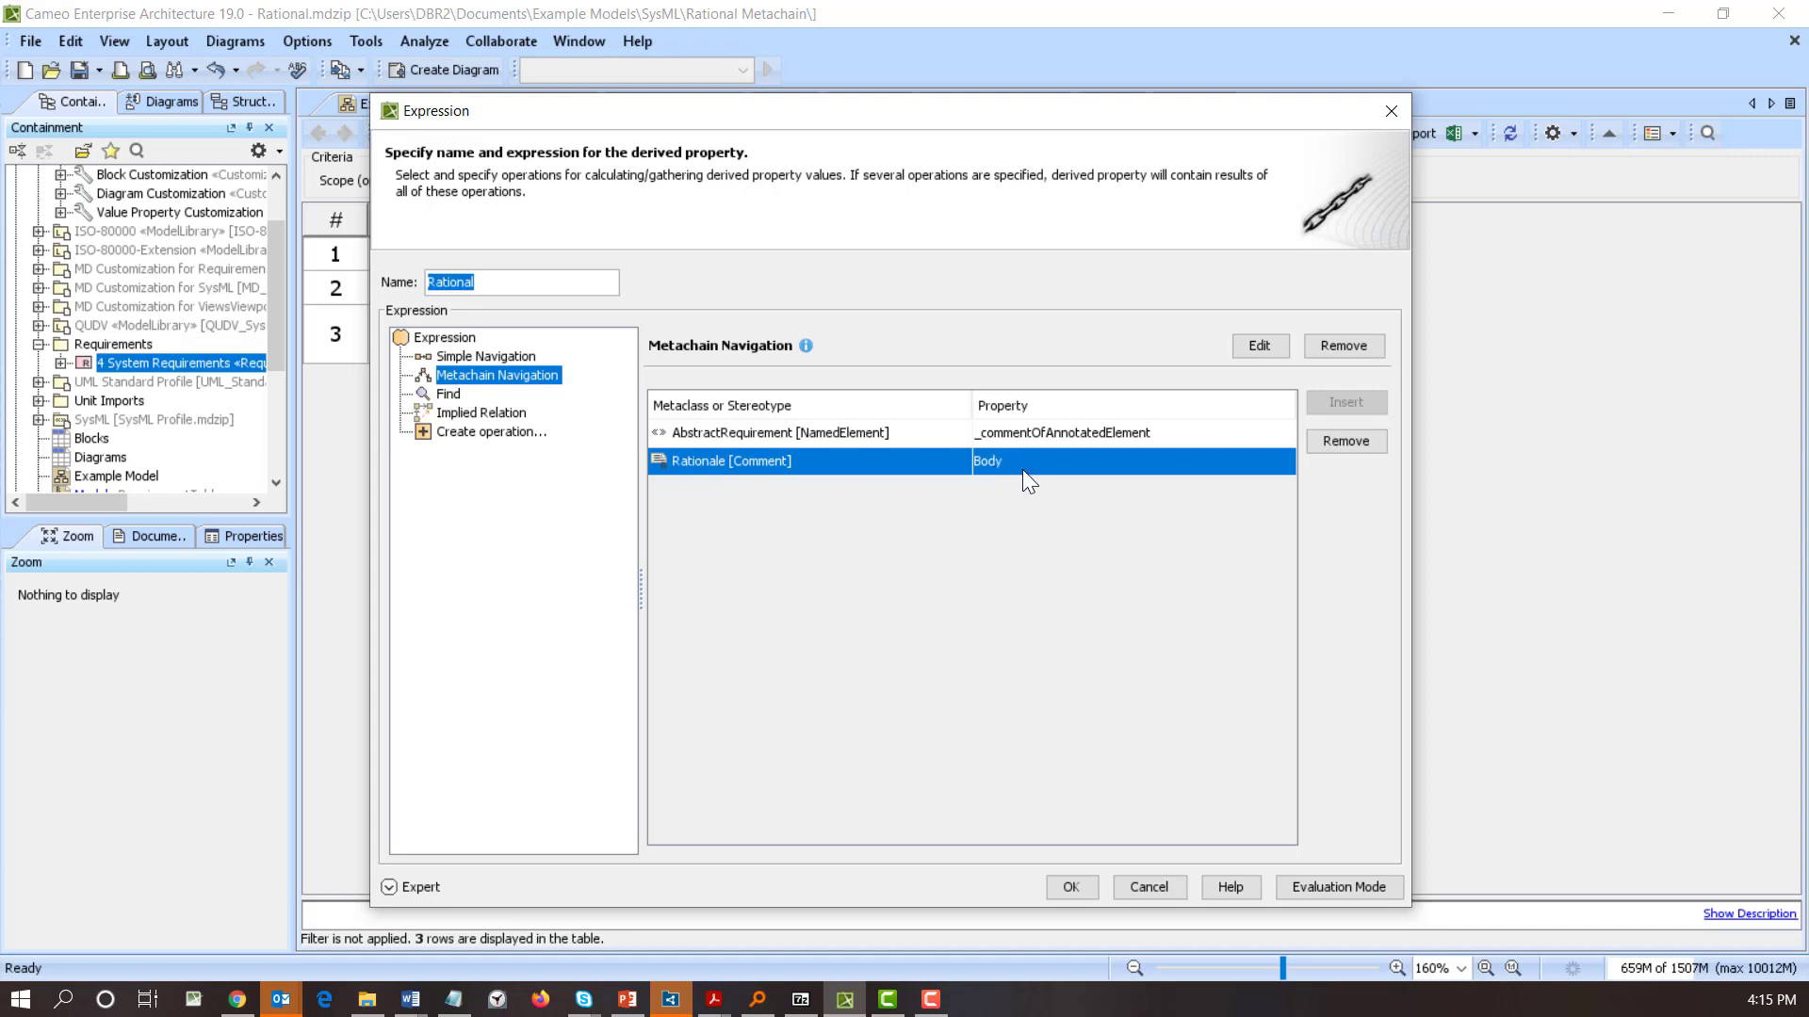
left_click(1072, 886)
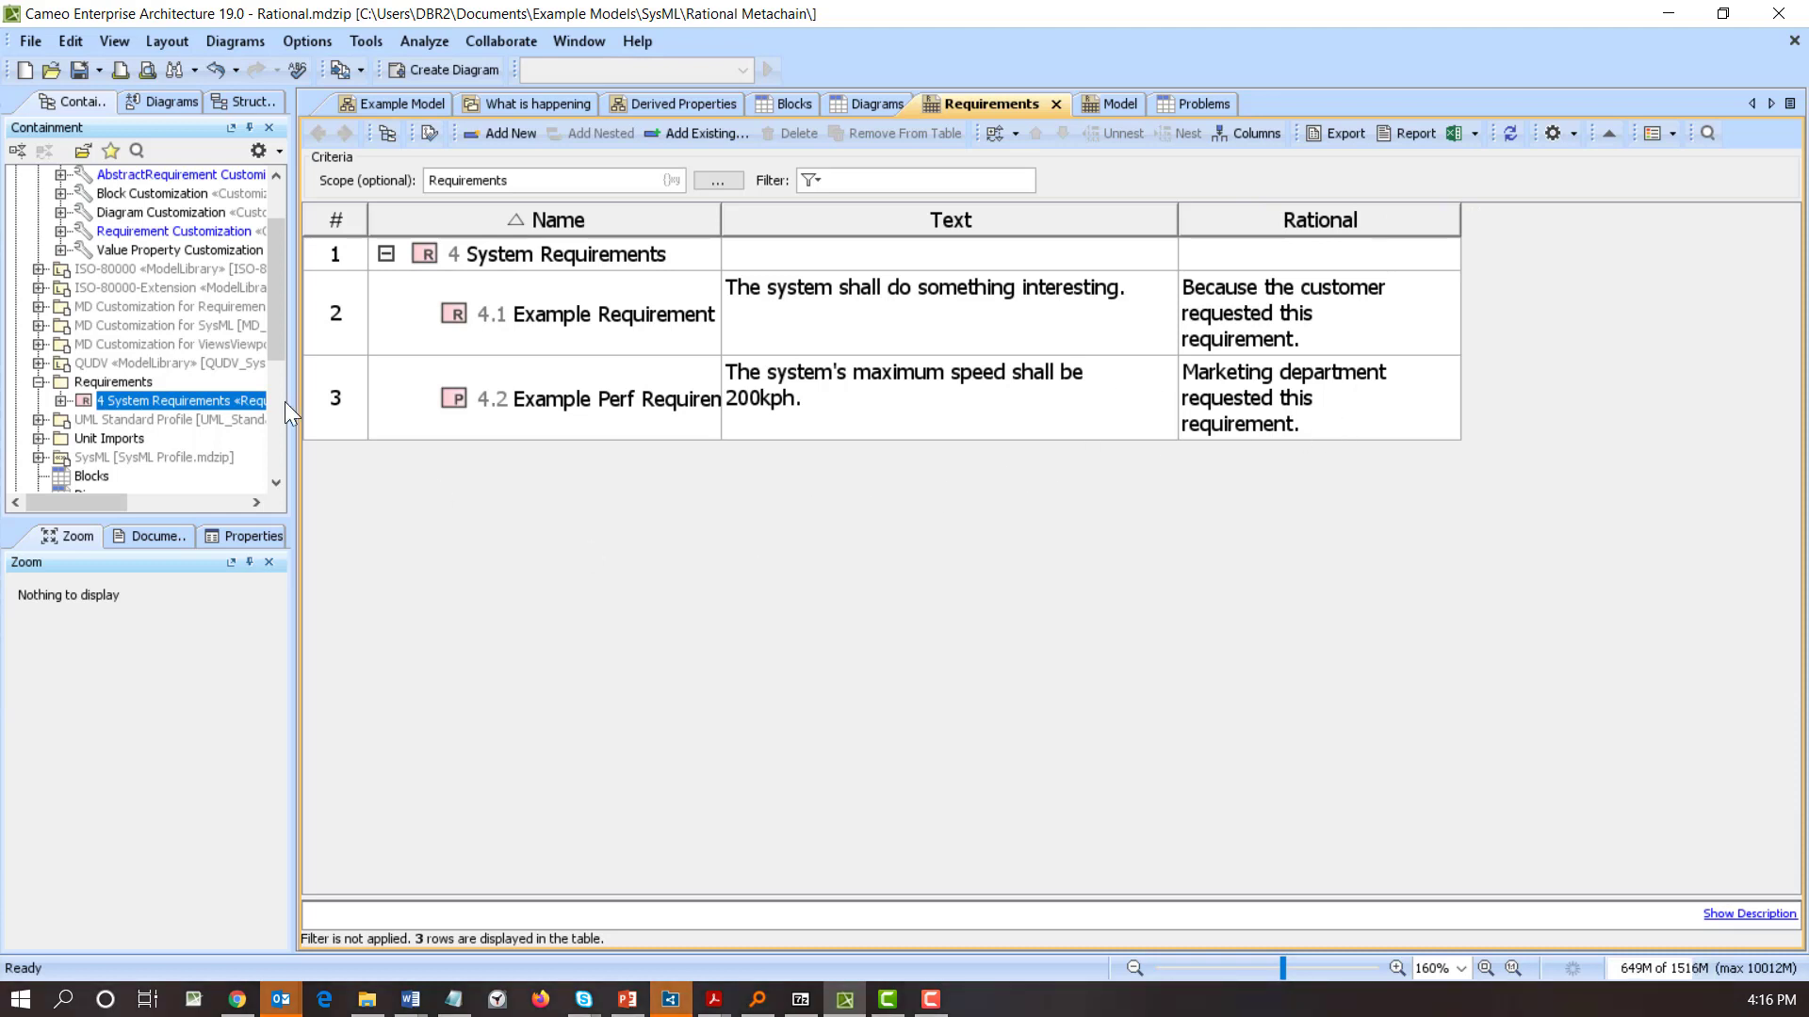
Step: Inspect the Rational property in the System Requirements specification with properties sorted alphabetically, then close the specification
double_click(89, 400)
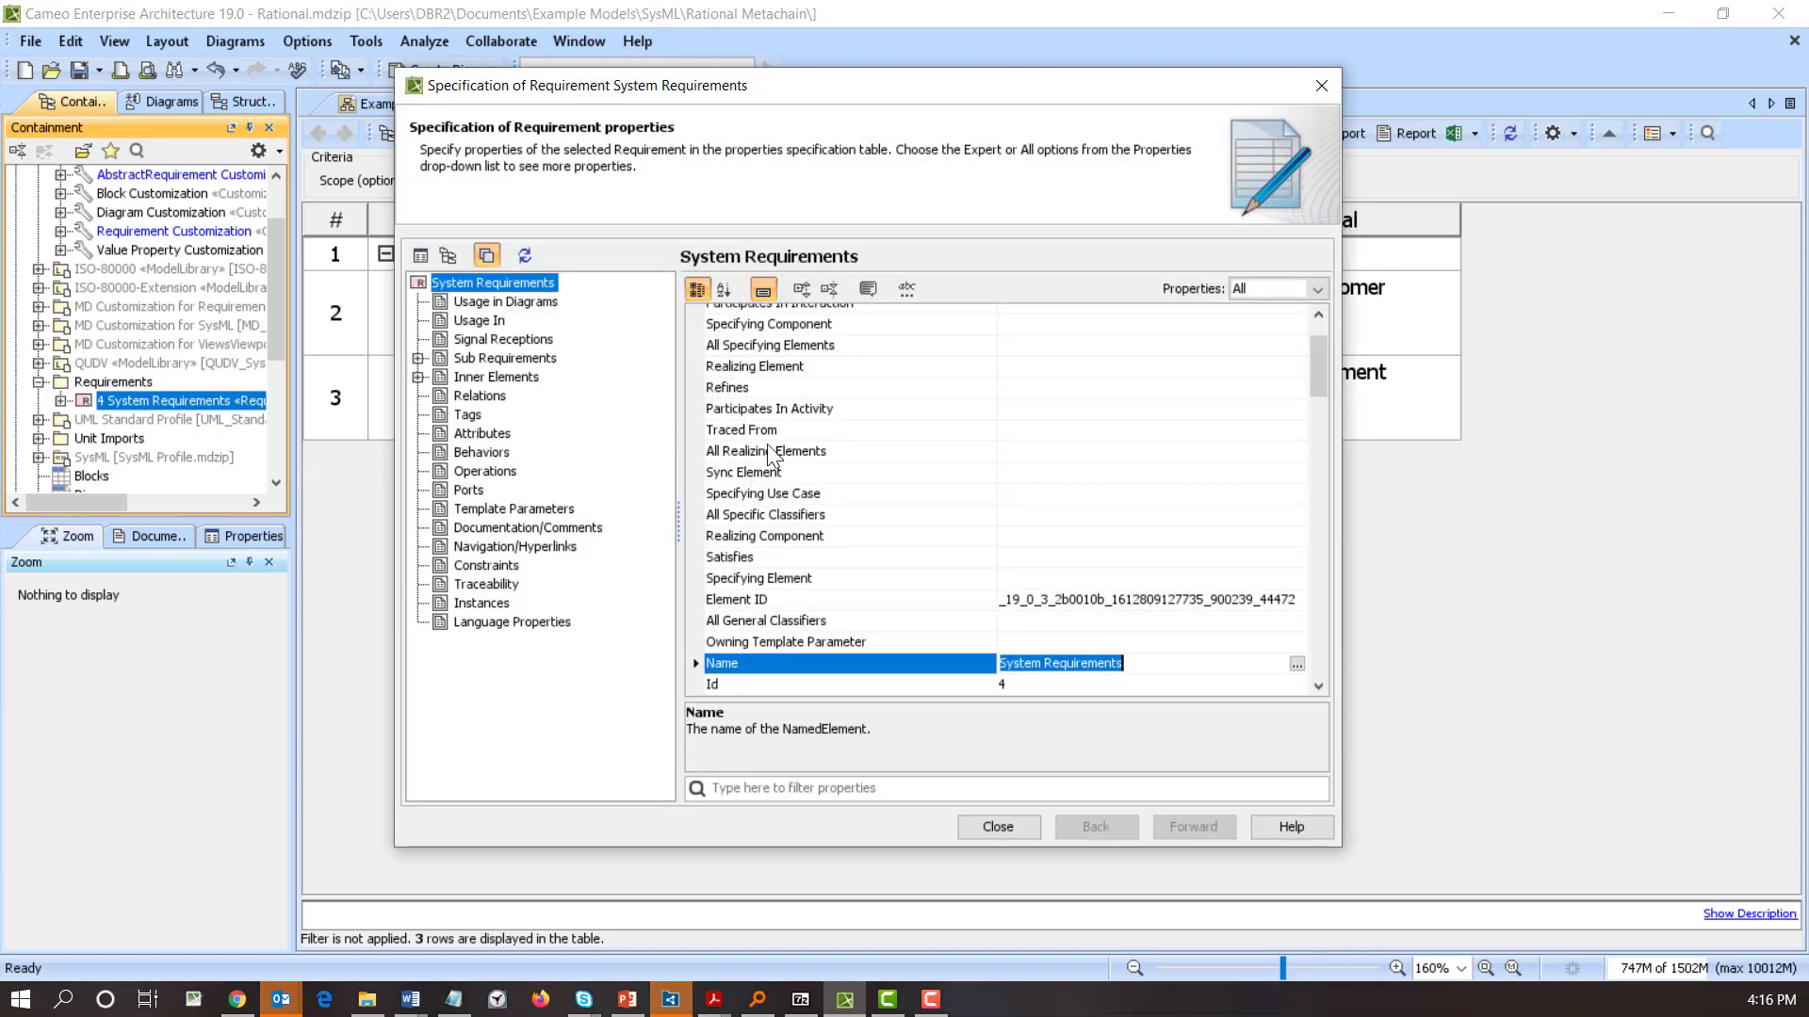
scroll(878, 652, "up", 1)
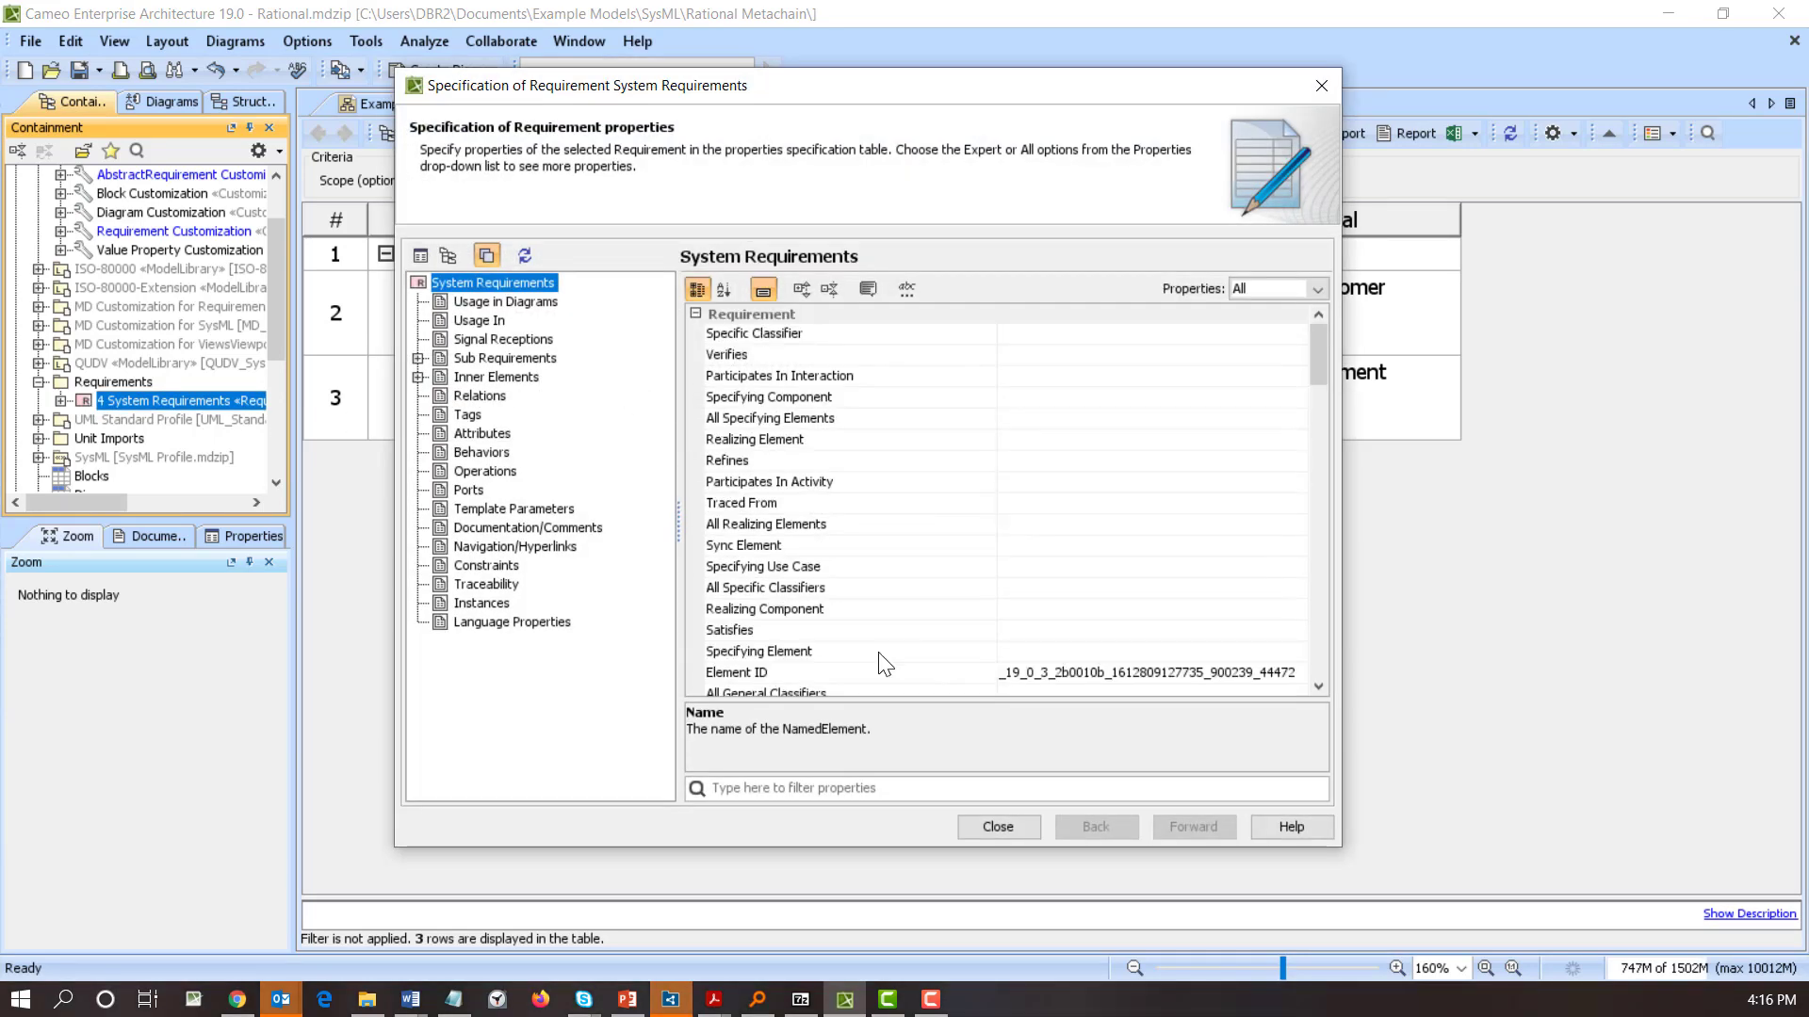
left_click(719, 292)
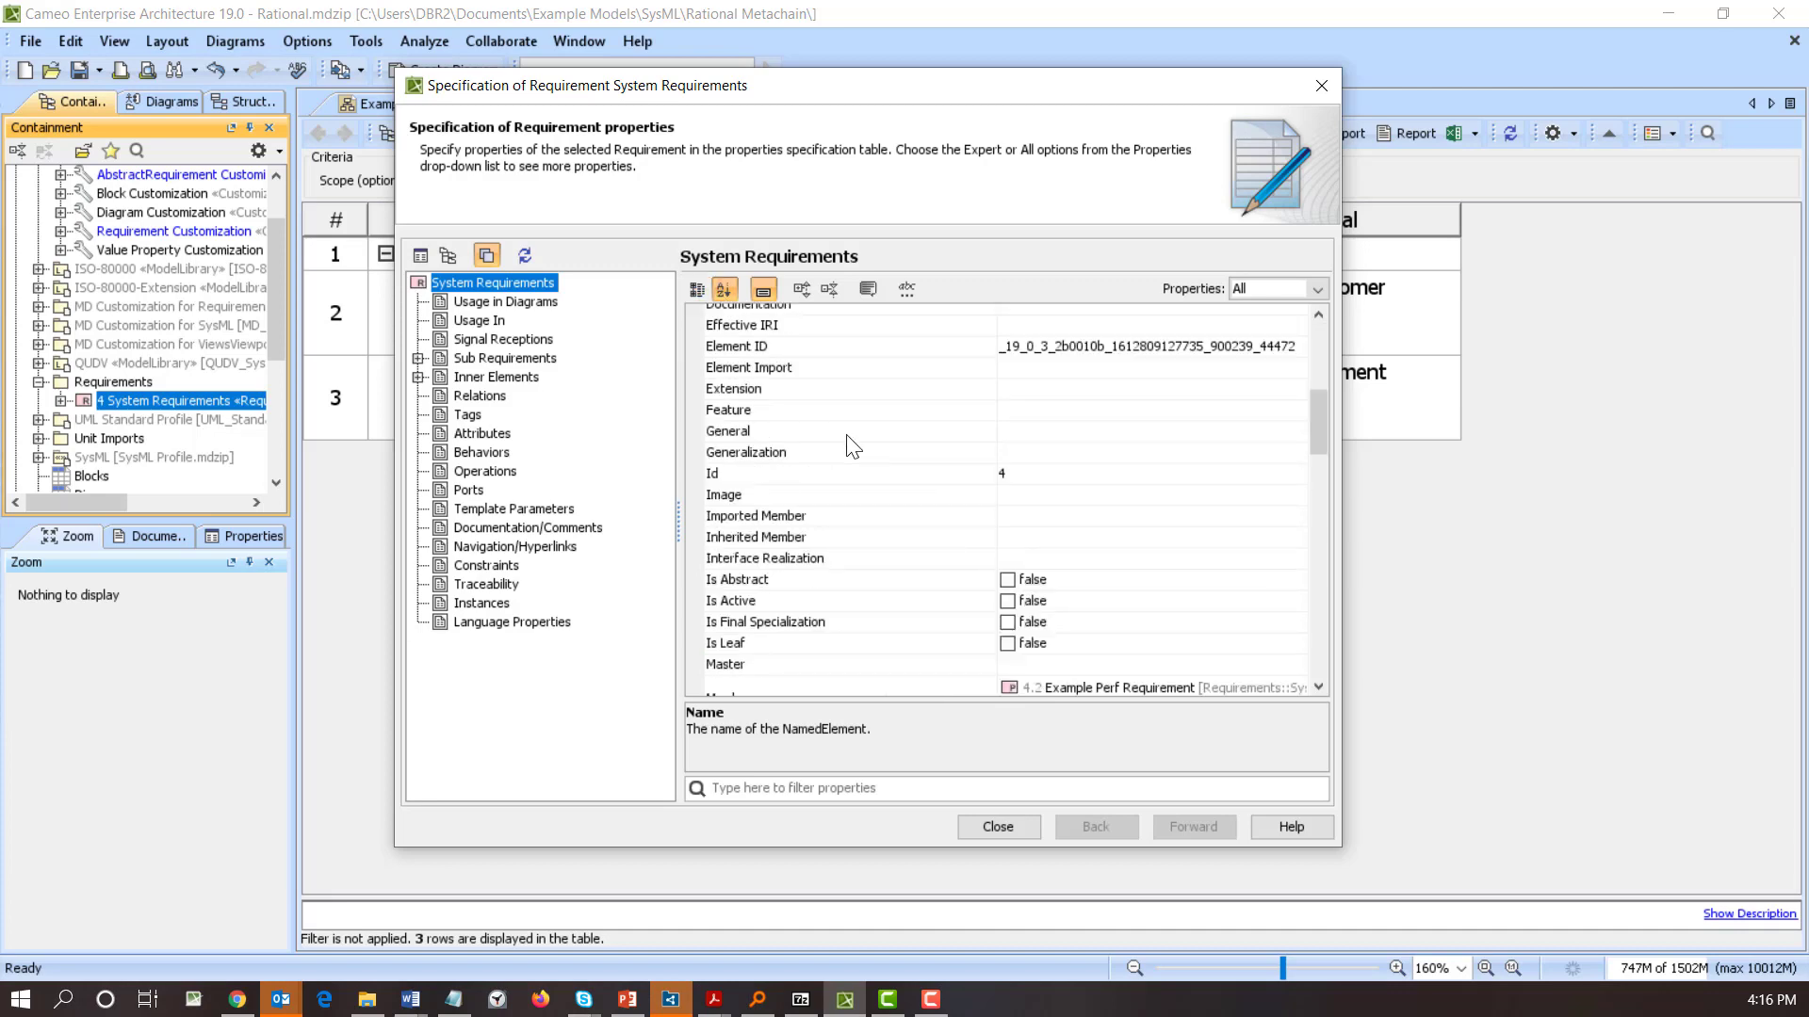
scroll(761, 504, "down", 10)
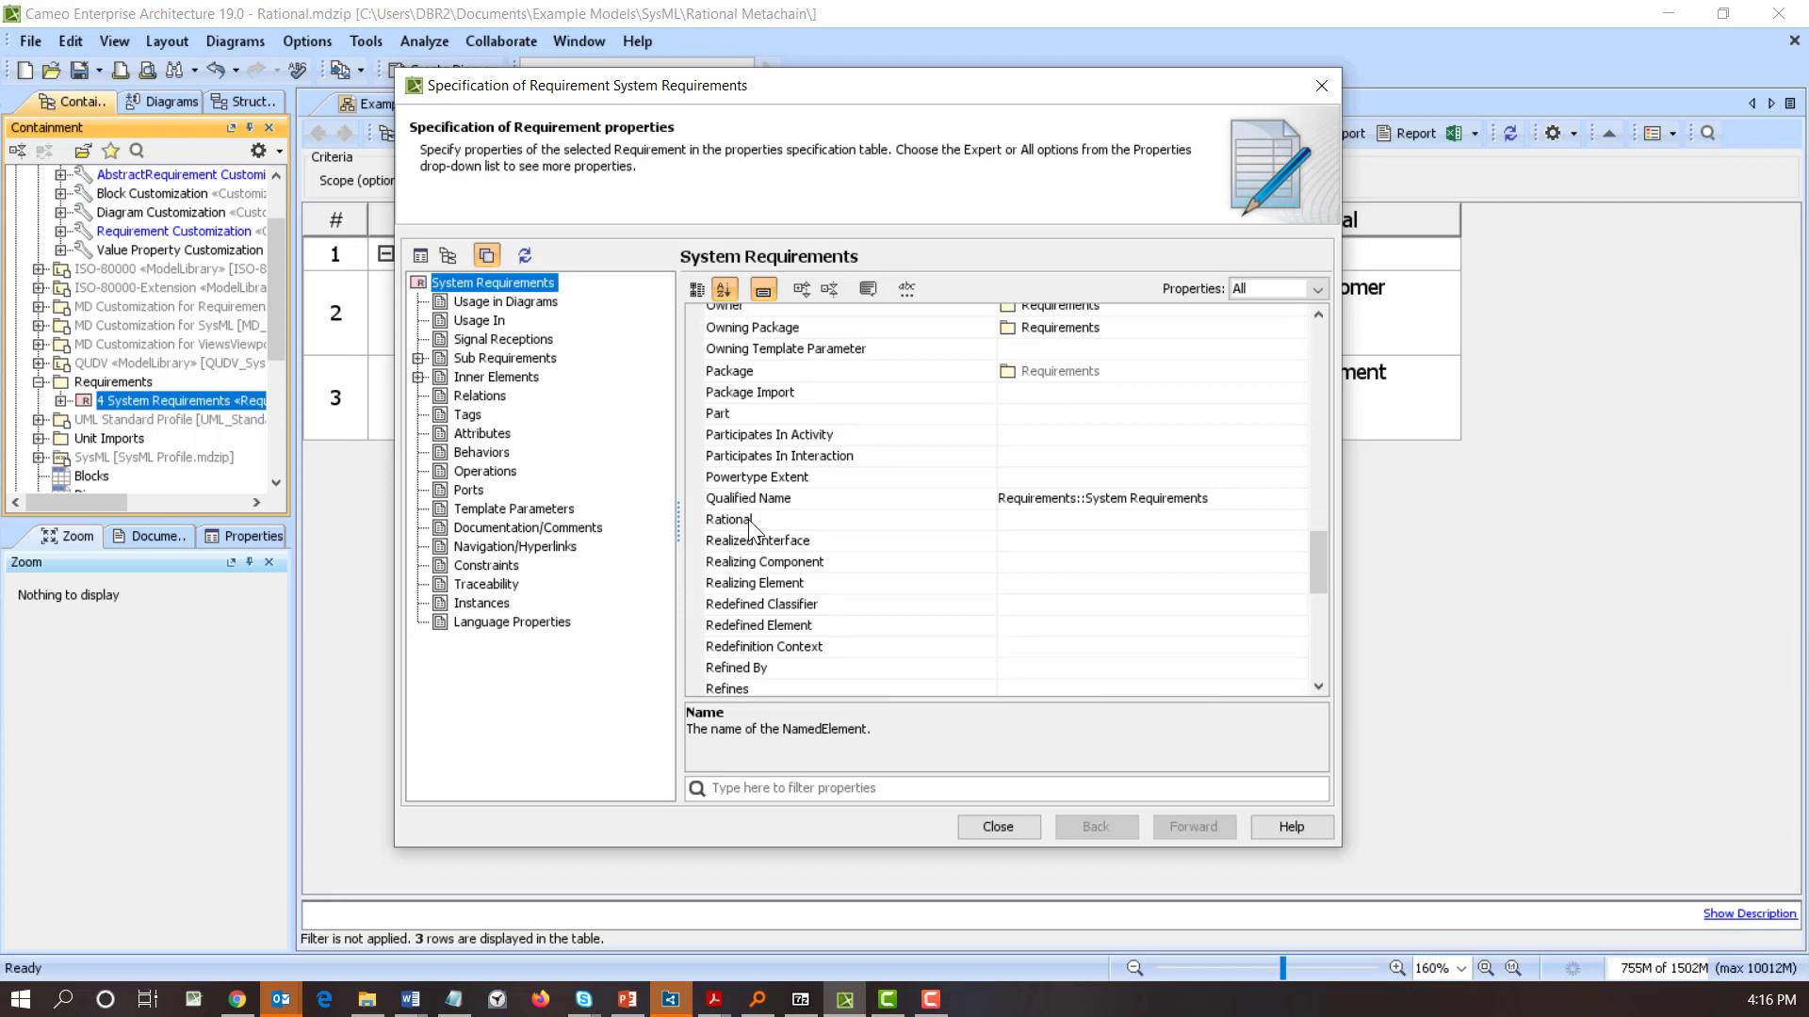
left_click(749, 519)
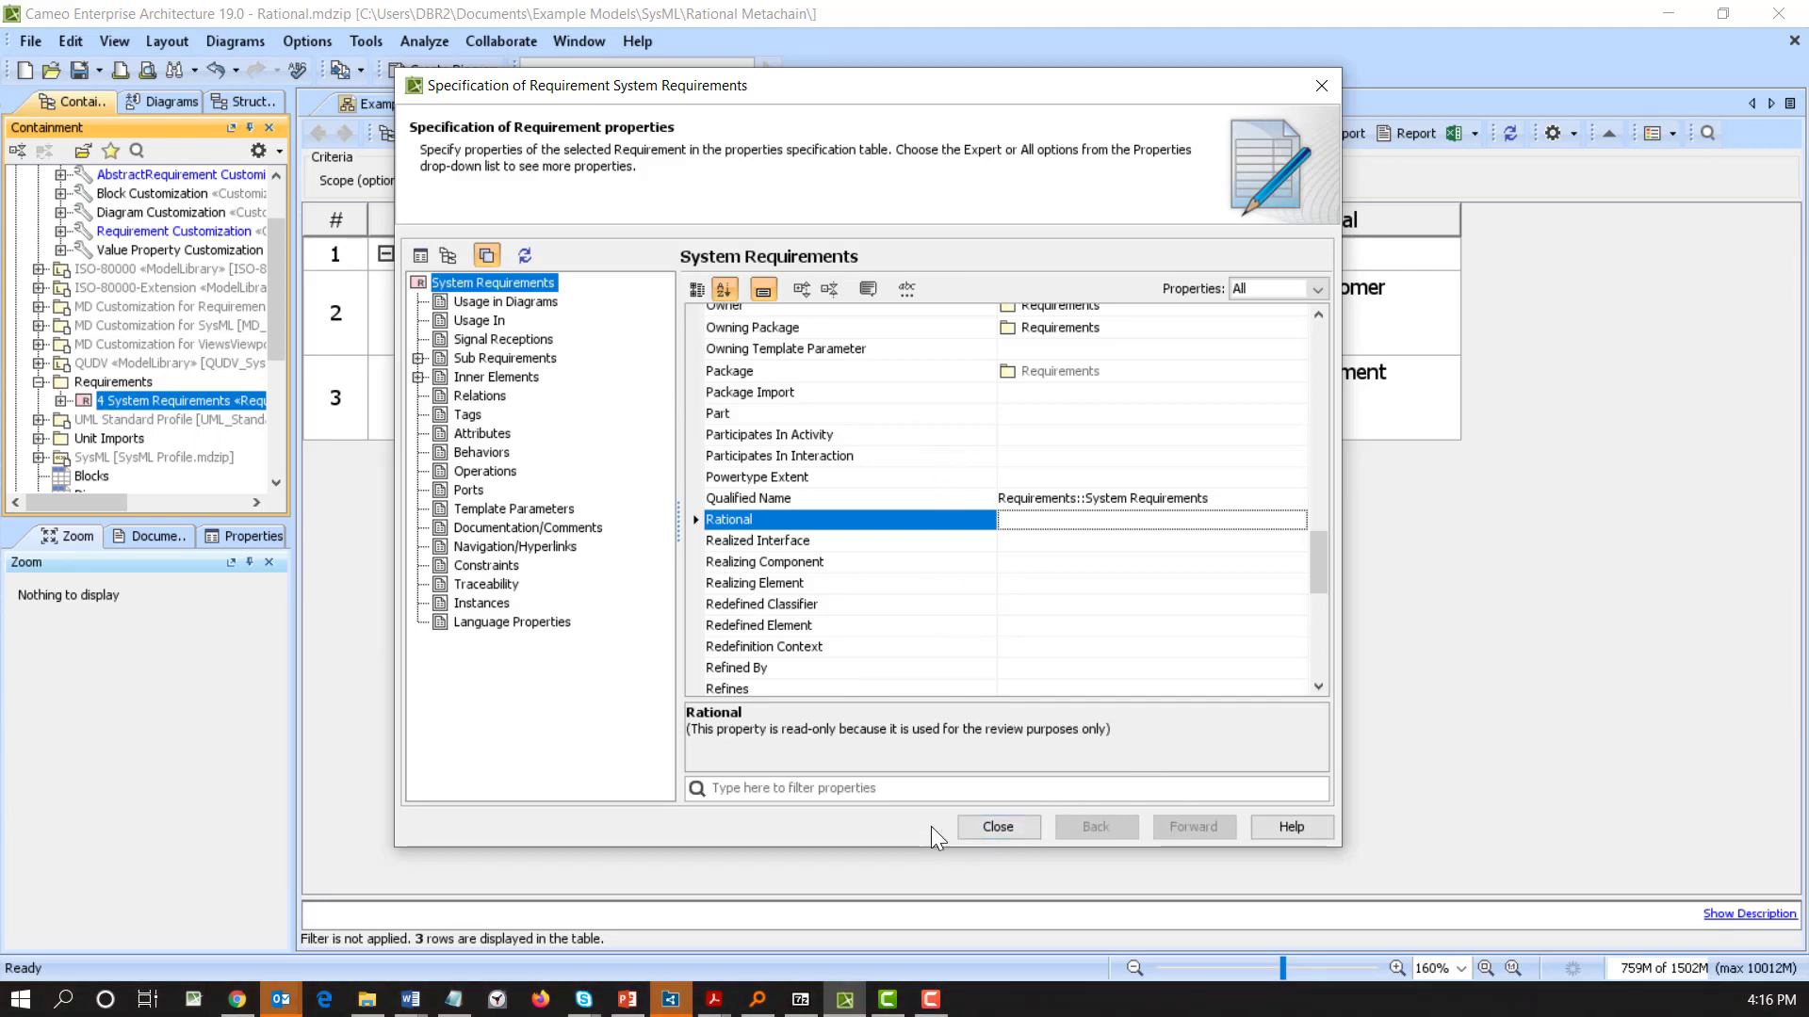
left_click(999, 827)
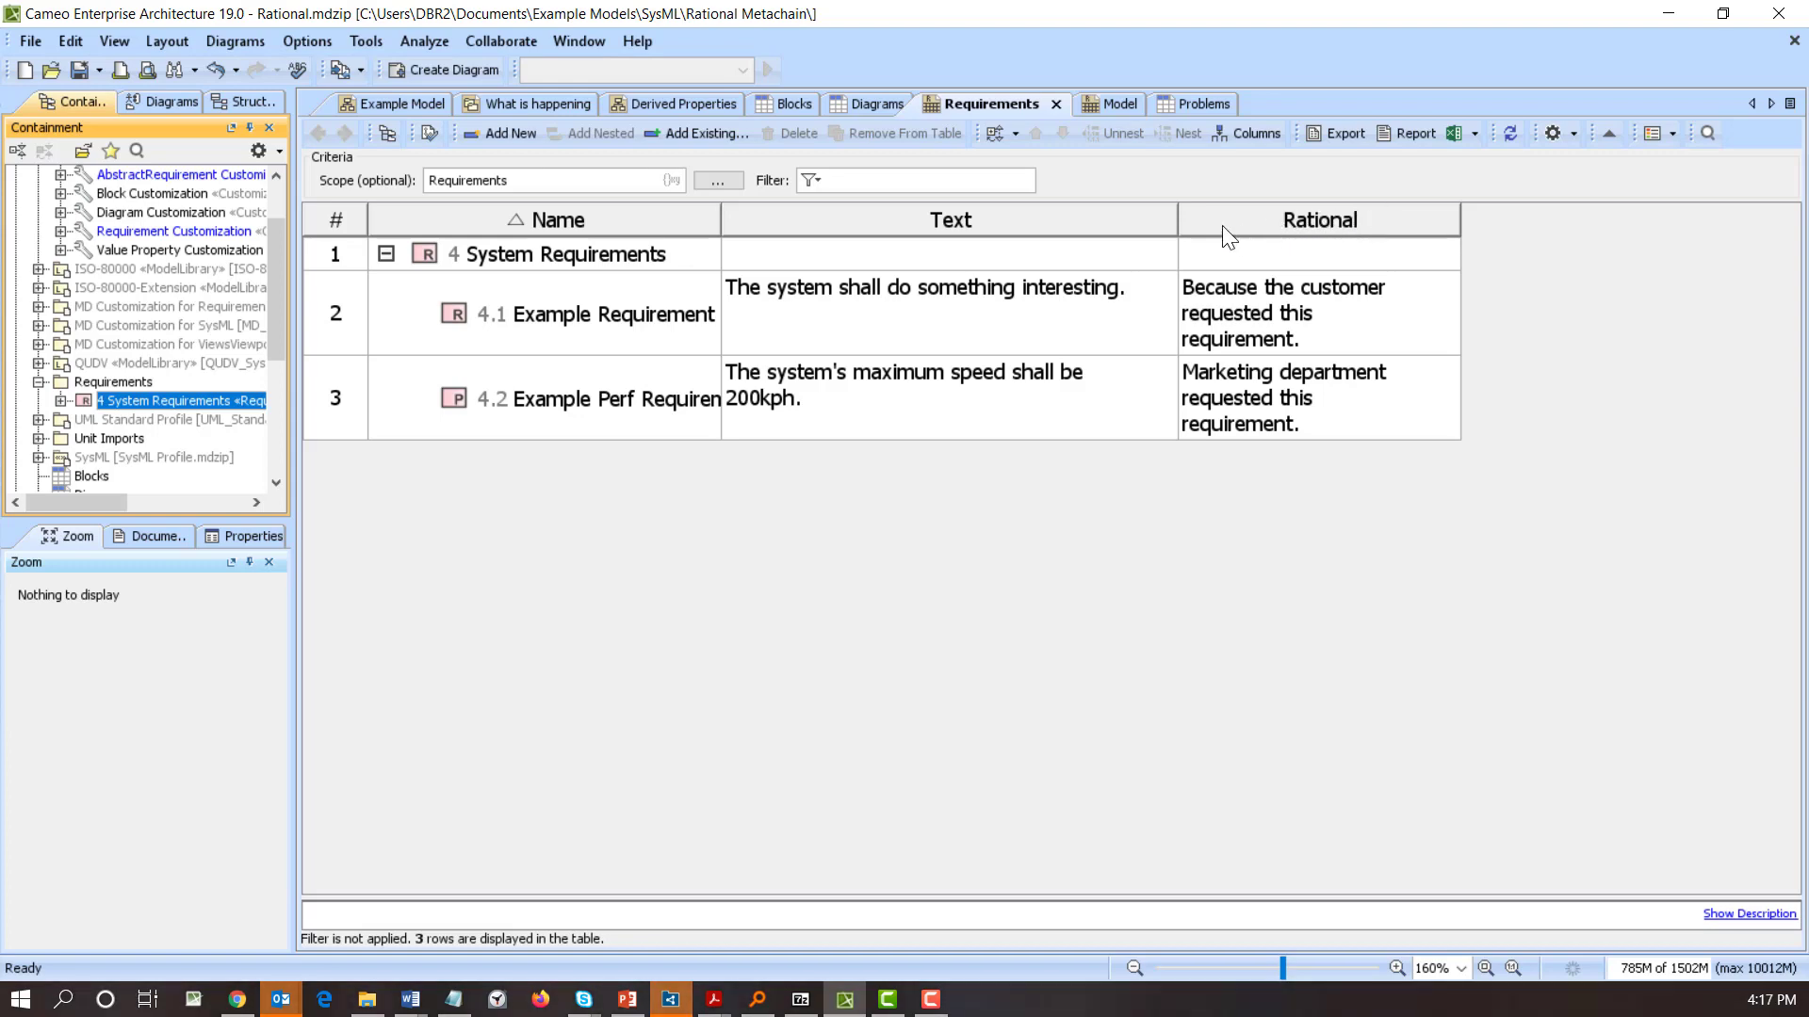
Step: View the What is happening diagram and the Blocks table, then return to the diagram
left_click(511, 105)
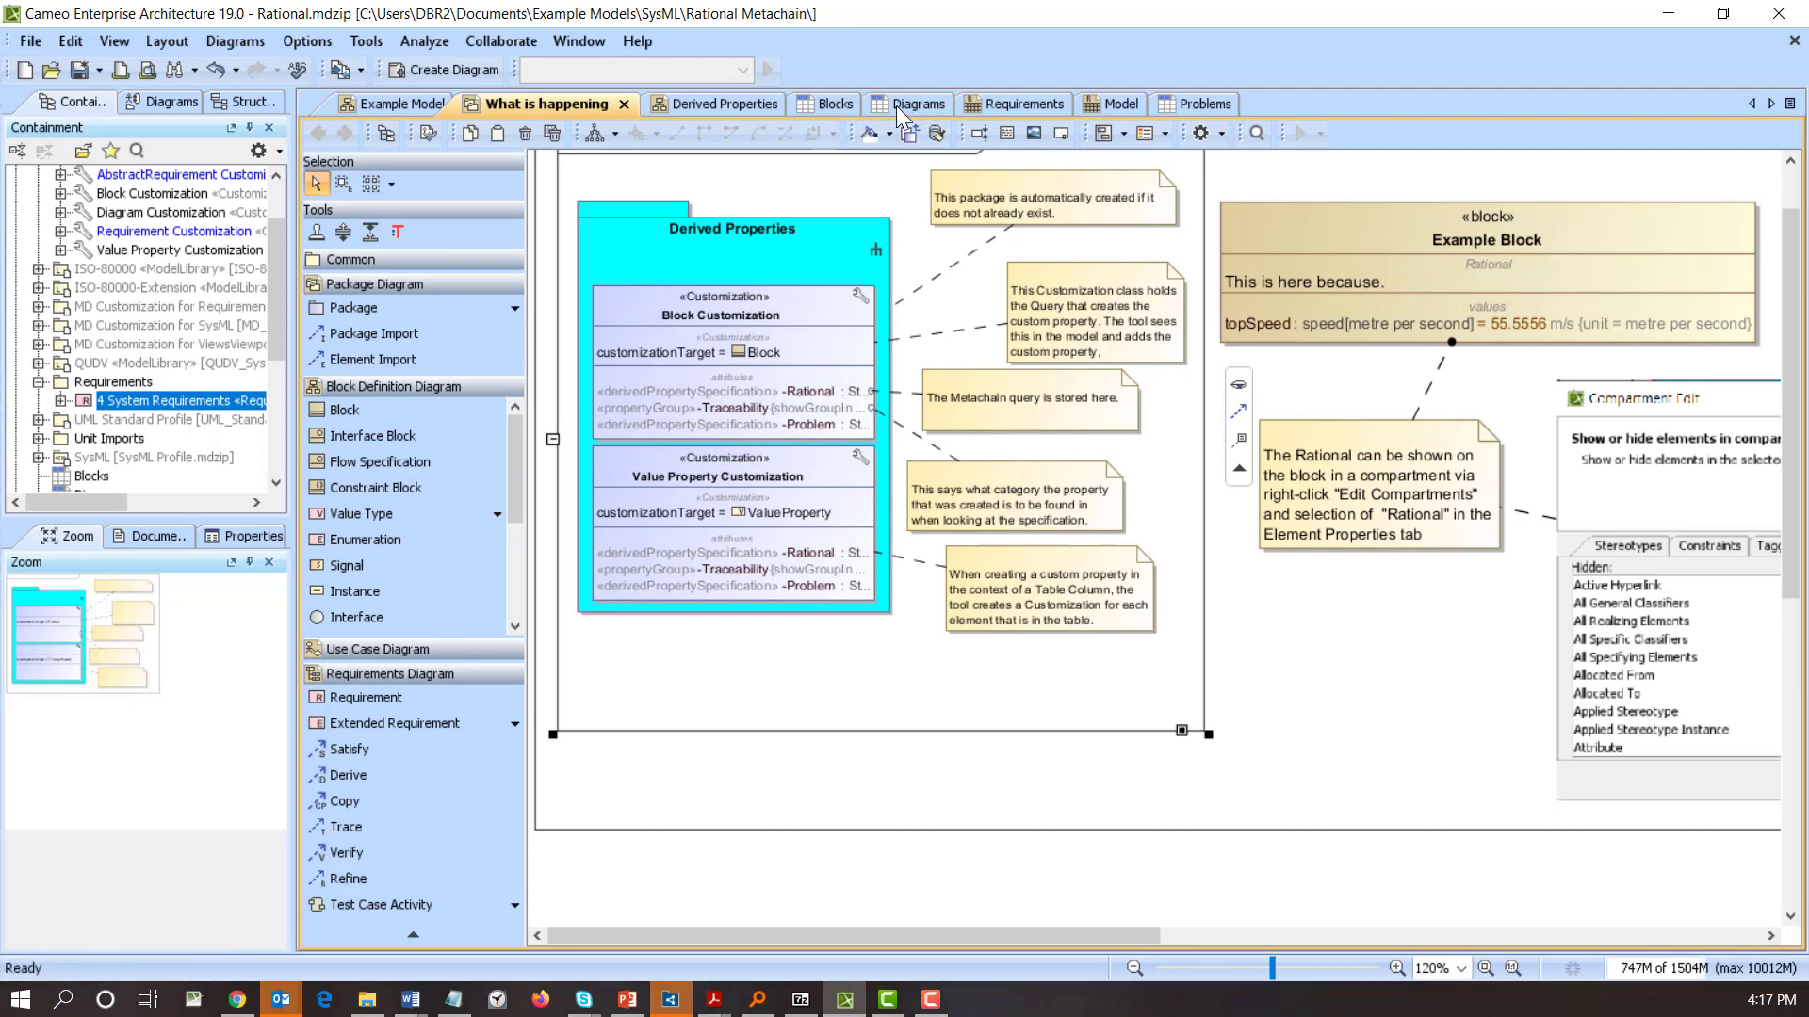
left_click(845, 111)
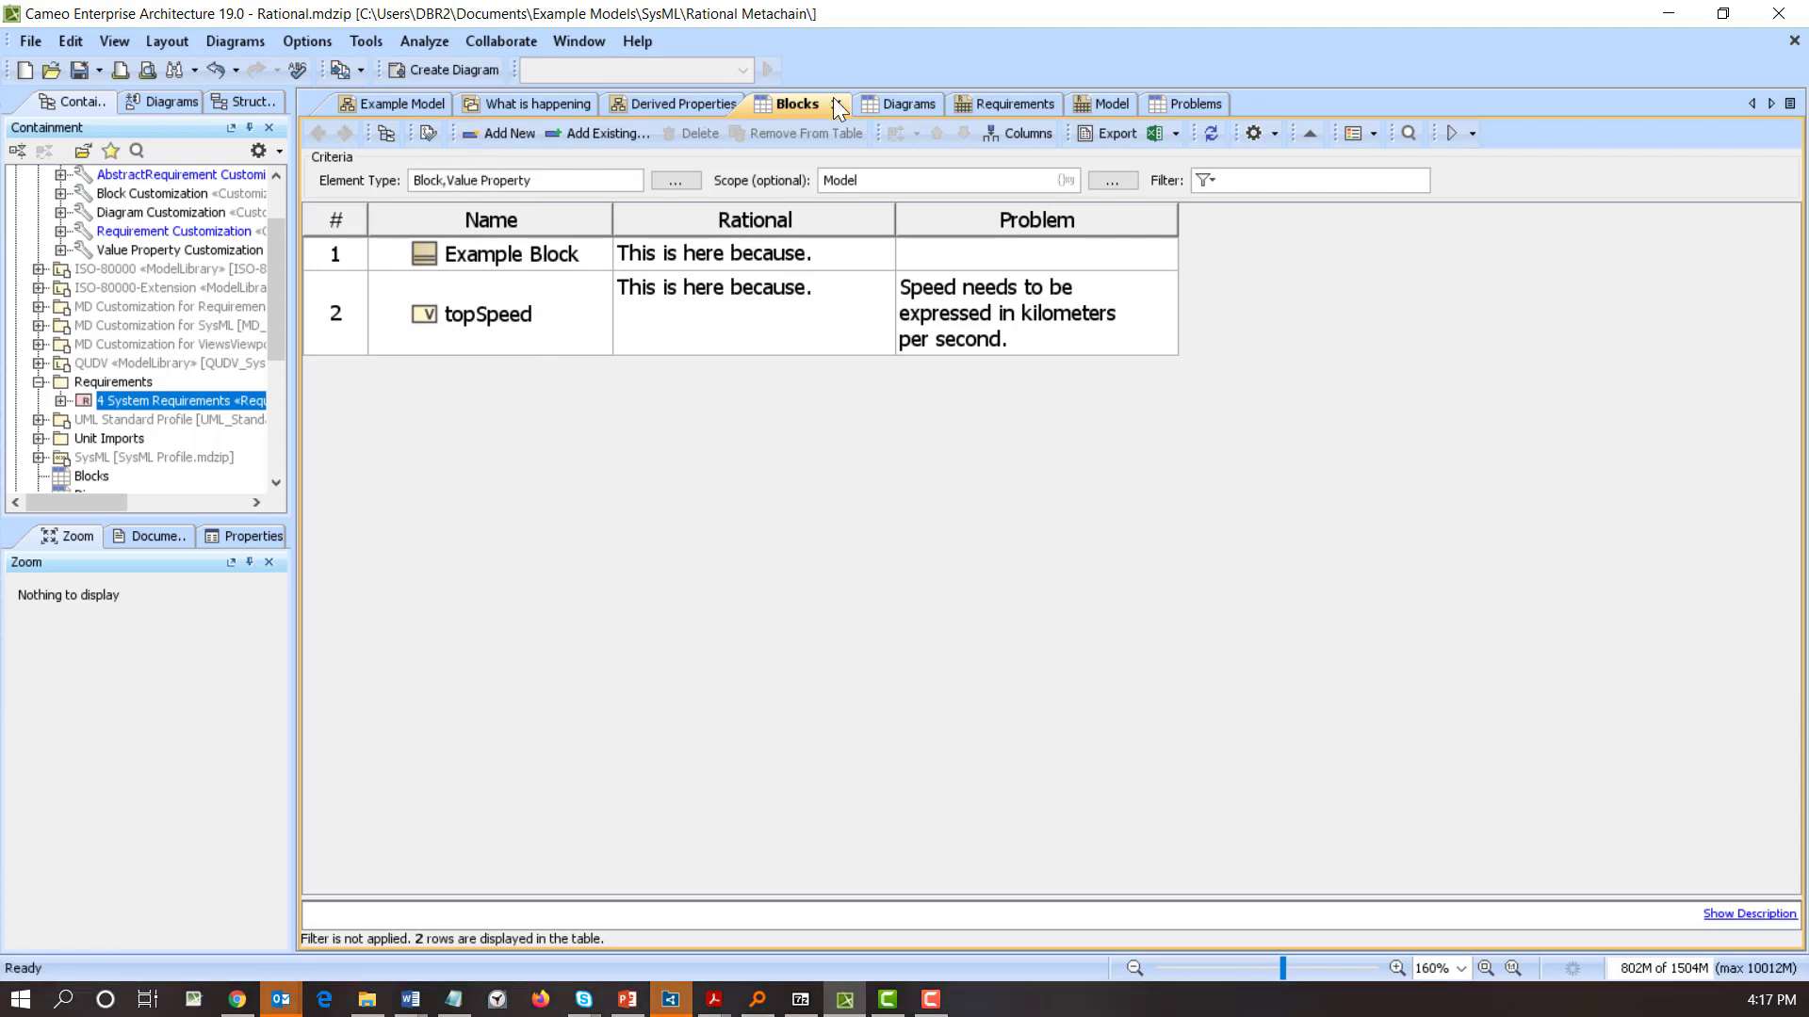
left_click(545, 100)
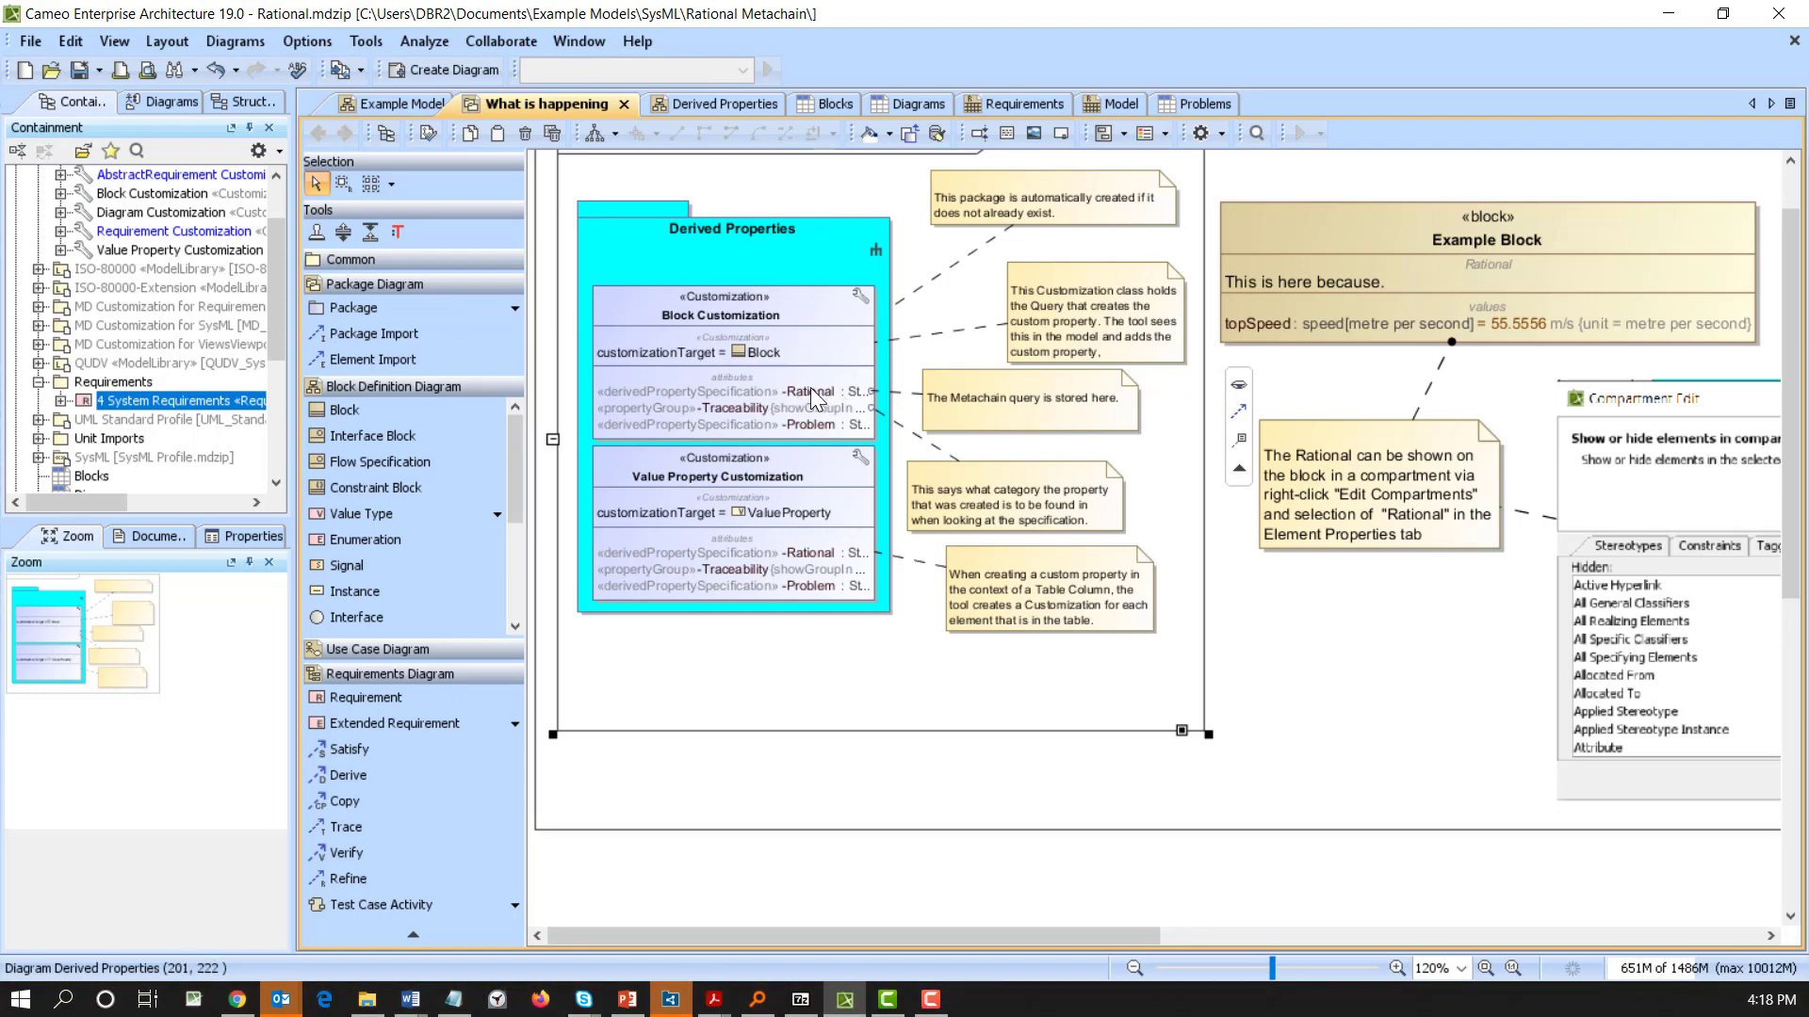
Step: Examine the metachain expression stored in the tags of Block Customization's Rational property on the Derived Properties diagram, then close its specification
double_click(735, 392)
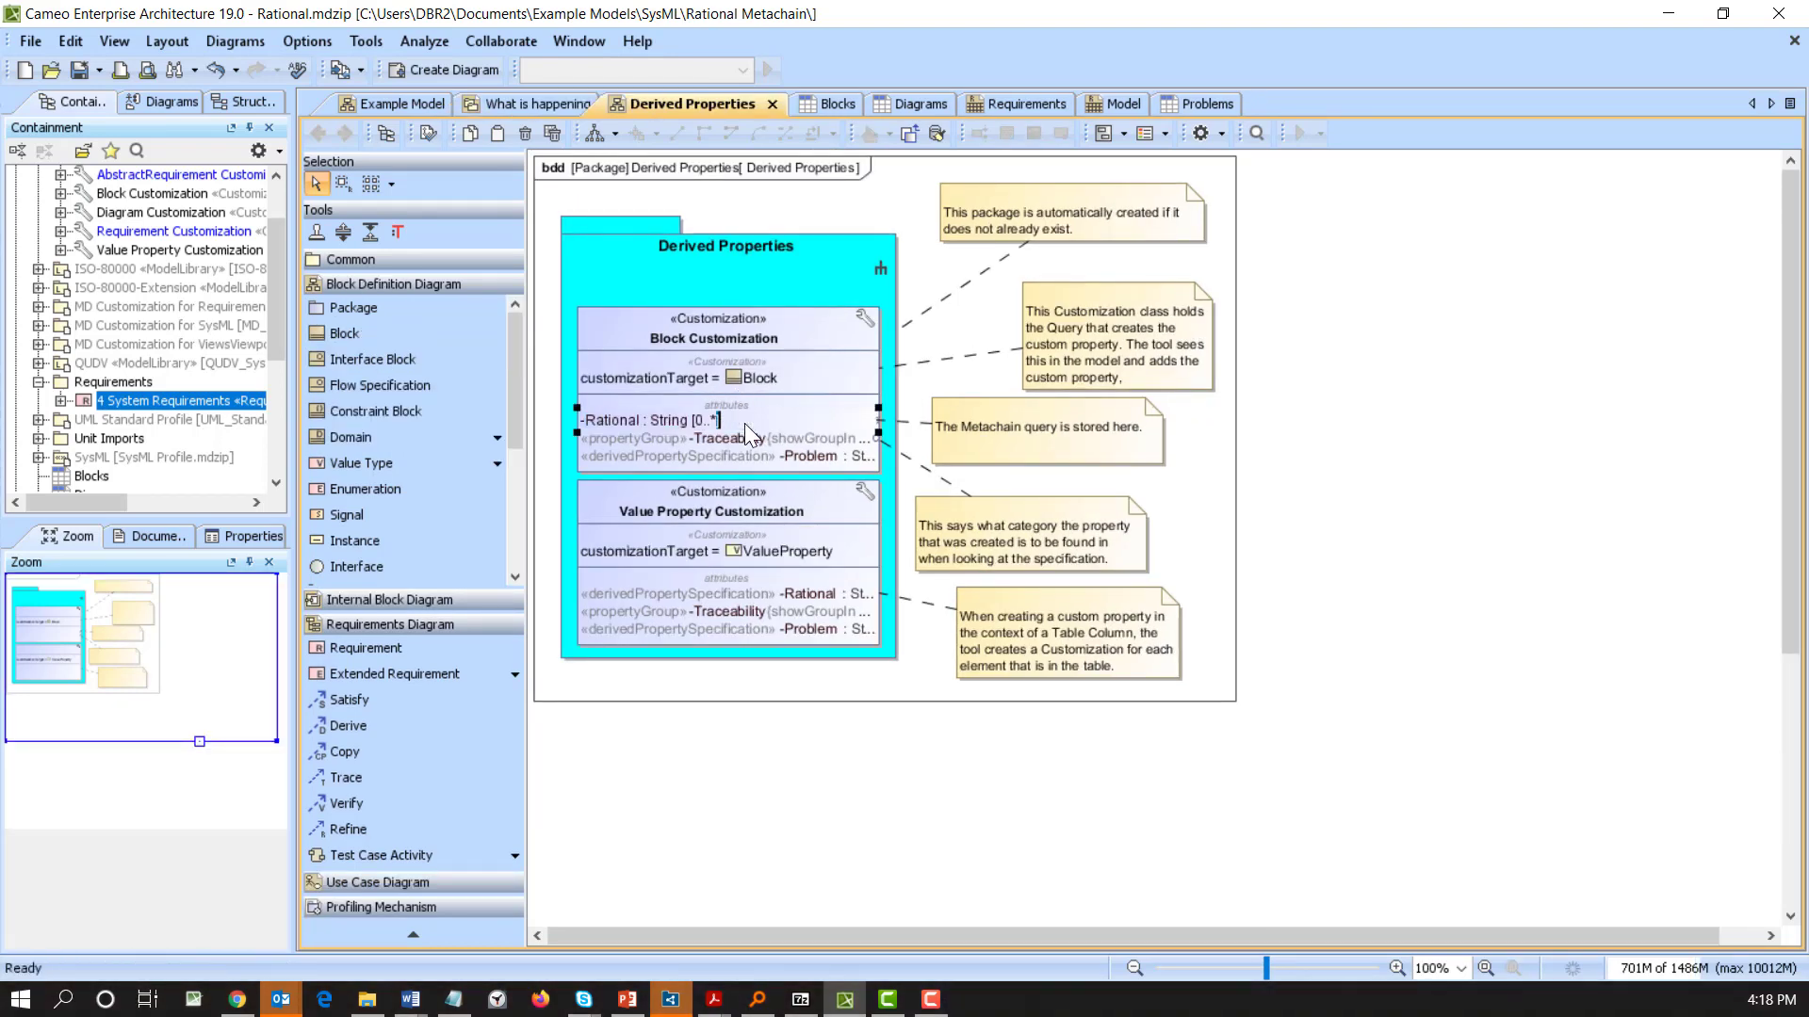
left_click(687, 499)
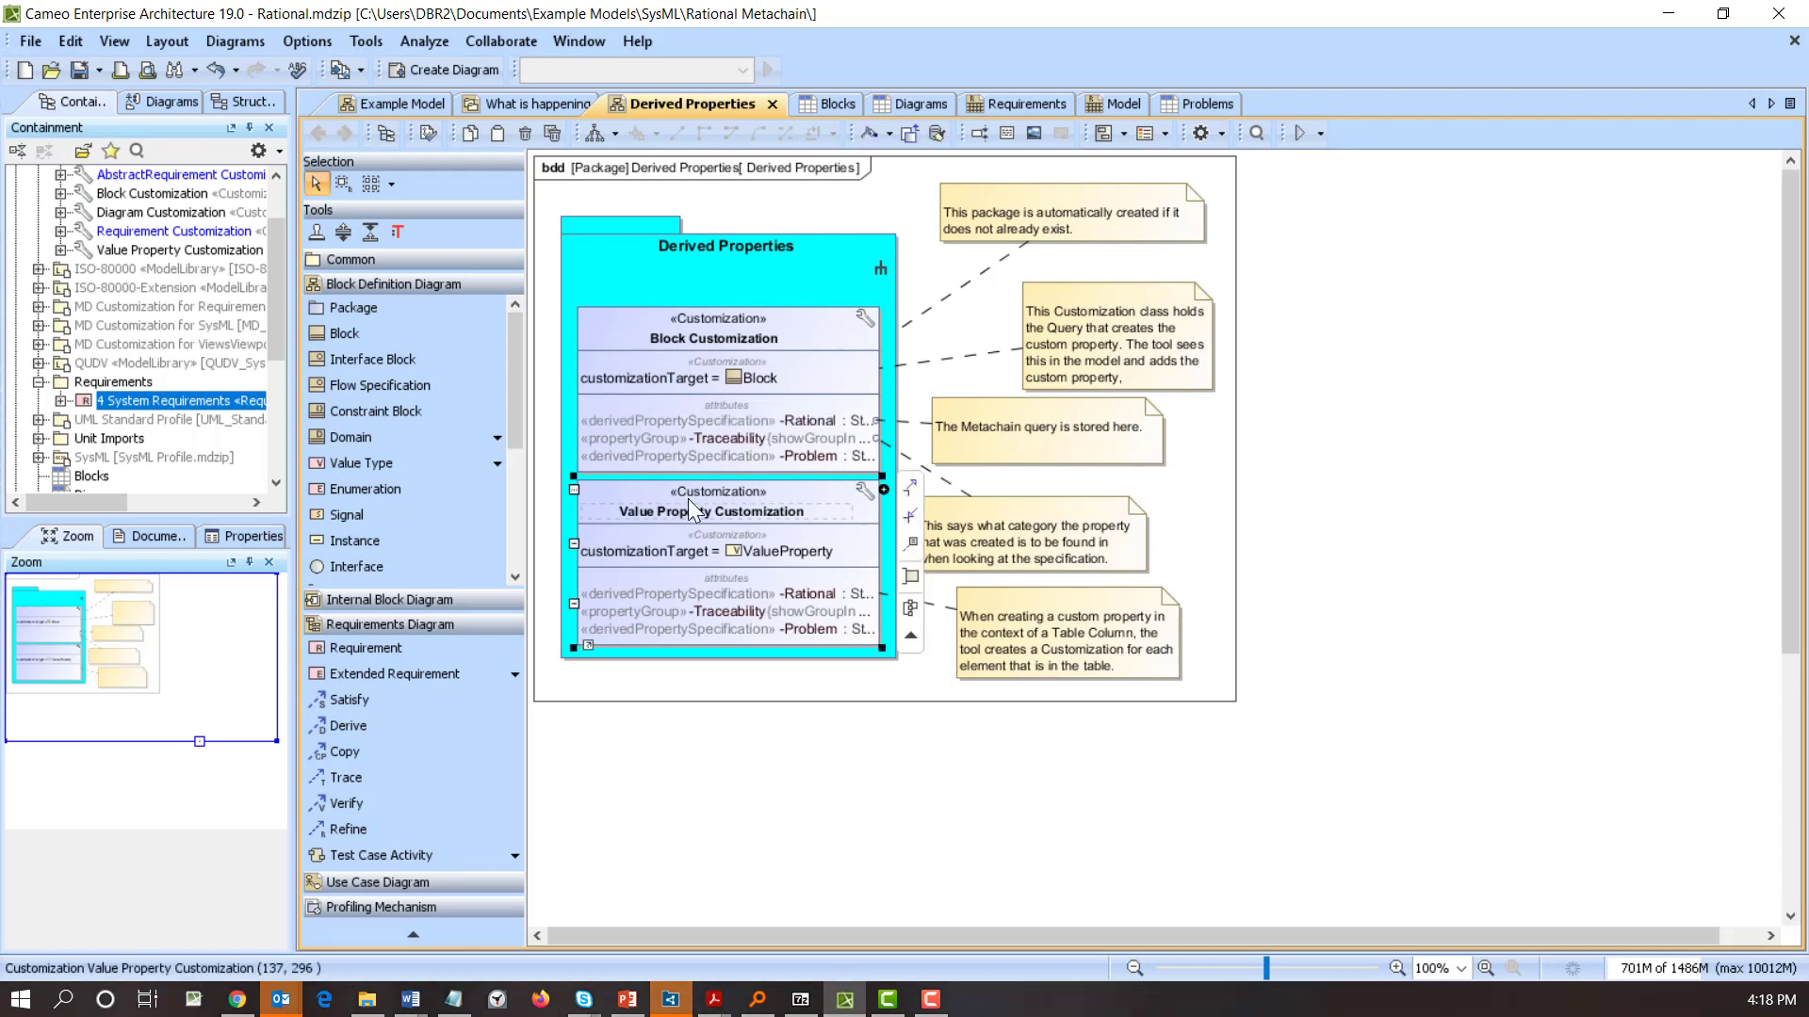
double_click(667, 422)
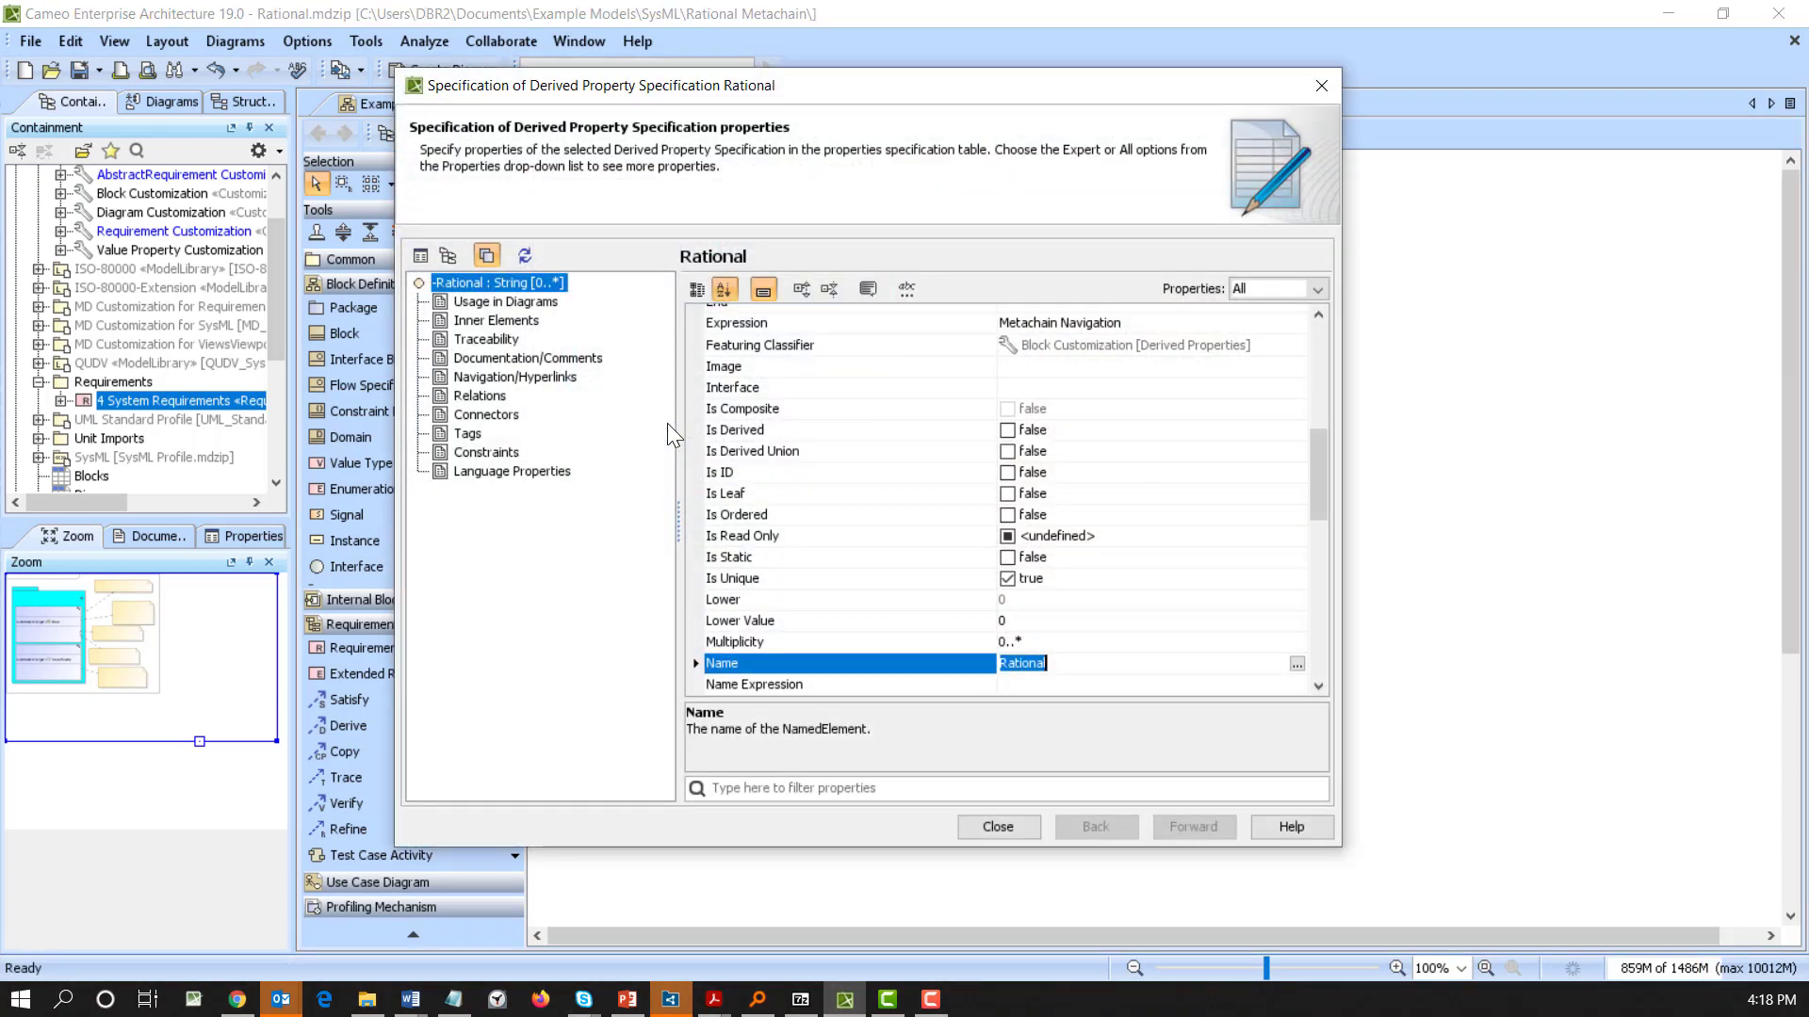
left_click(478, 433)
left_click(791, 368)
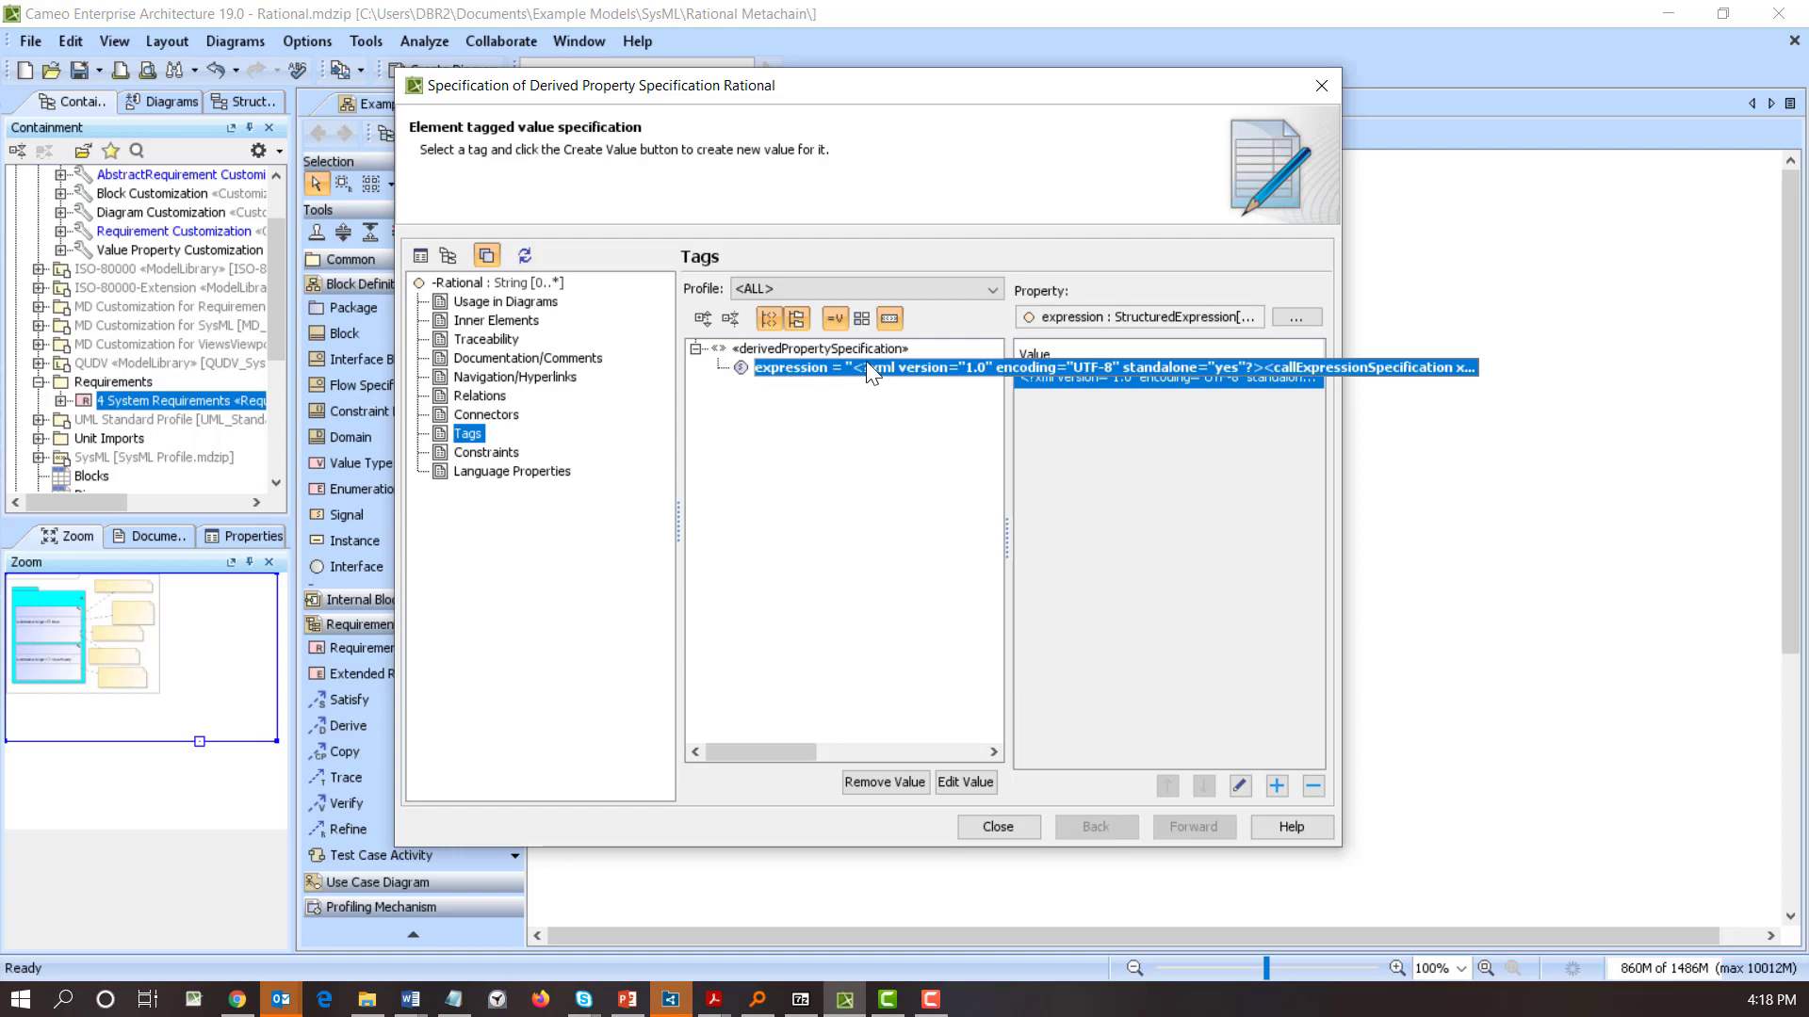
double_click(1098, 378)
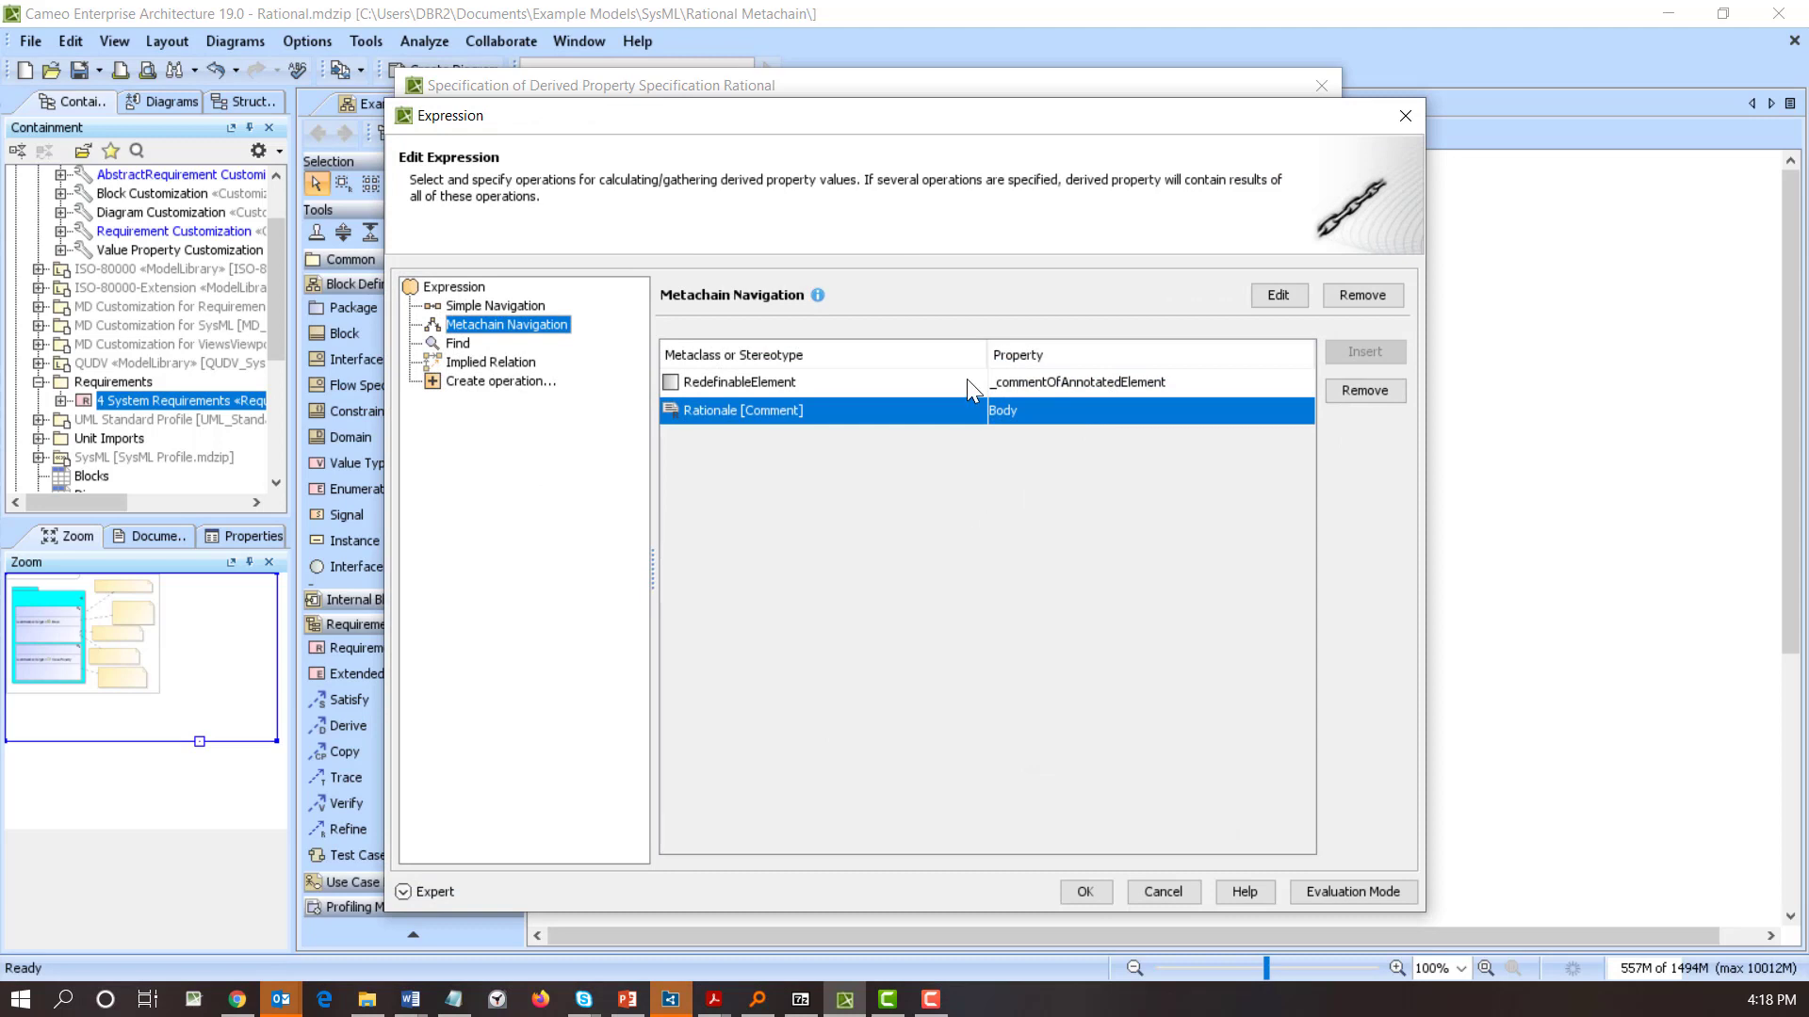
left_click(1086, 889)
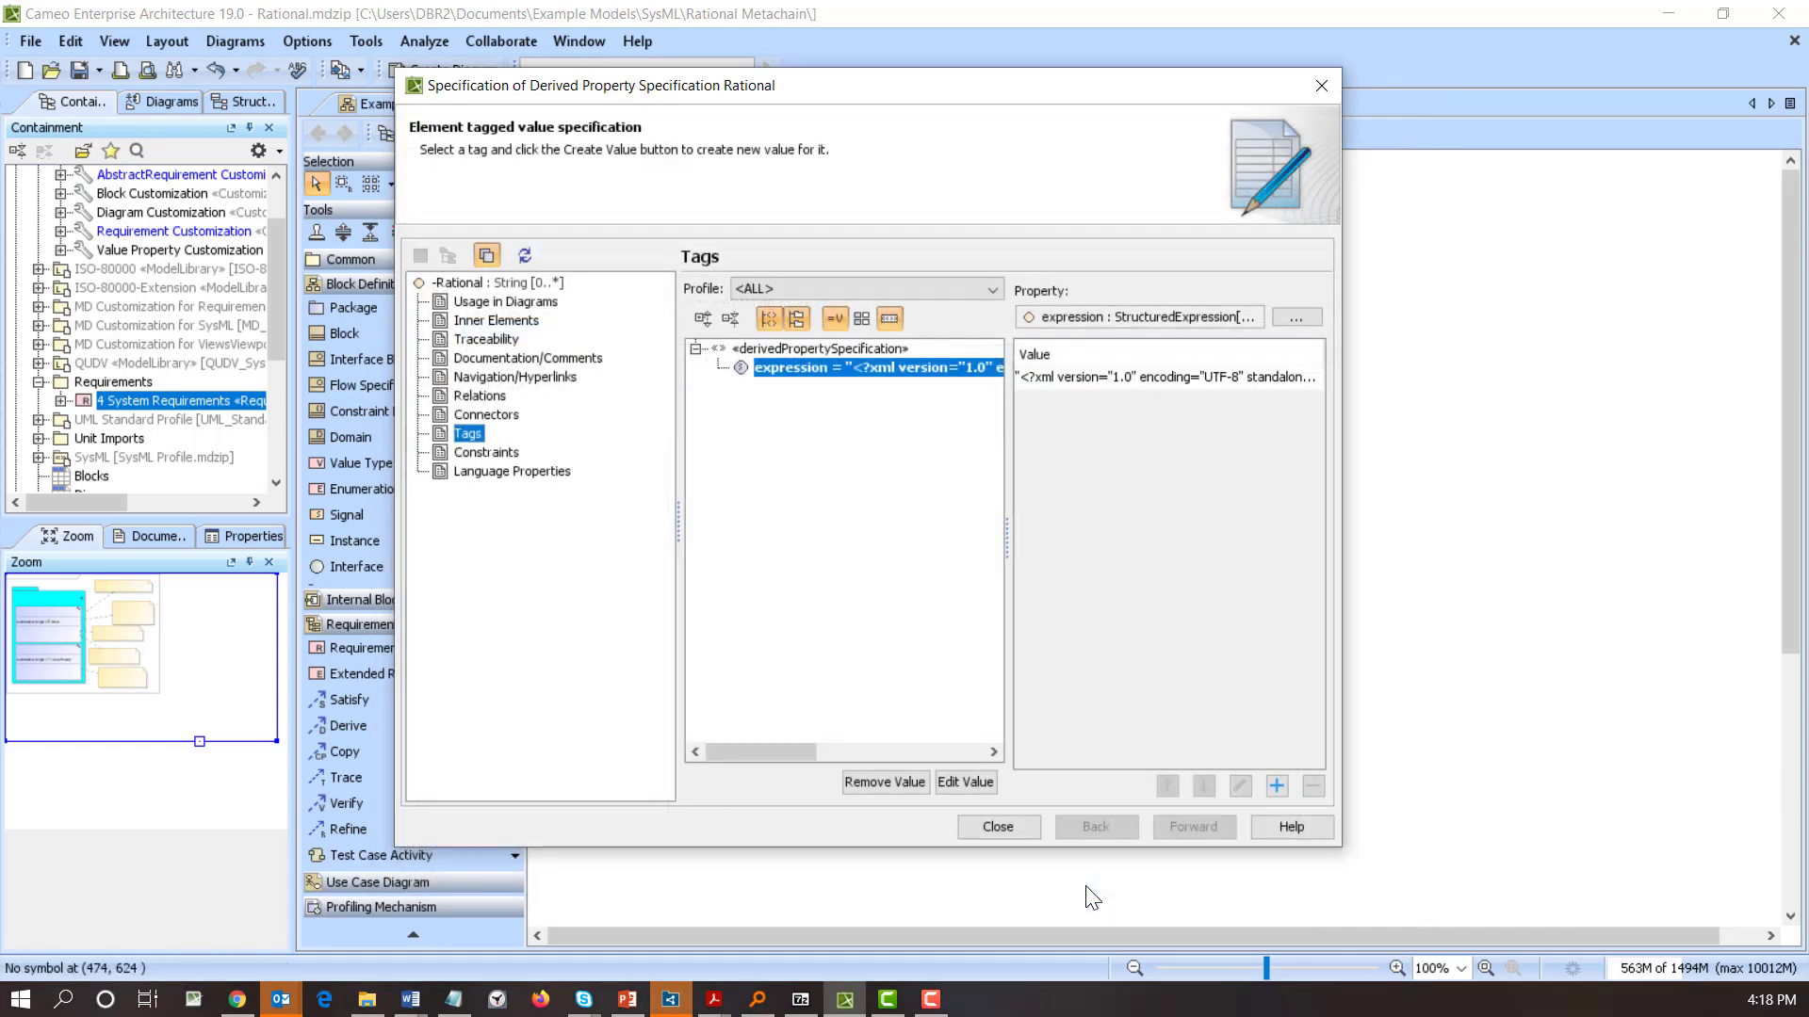
left_click(996, 825)
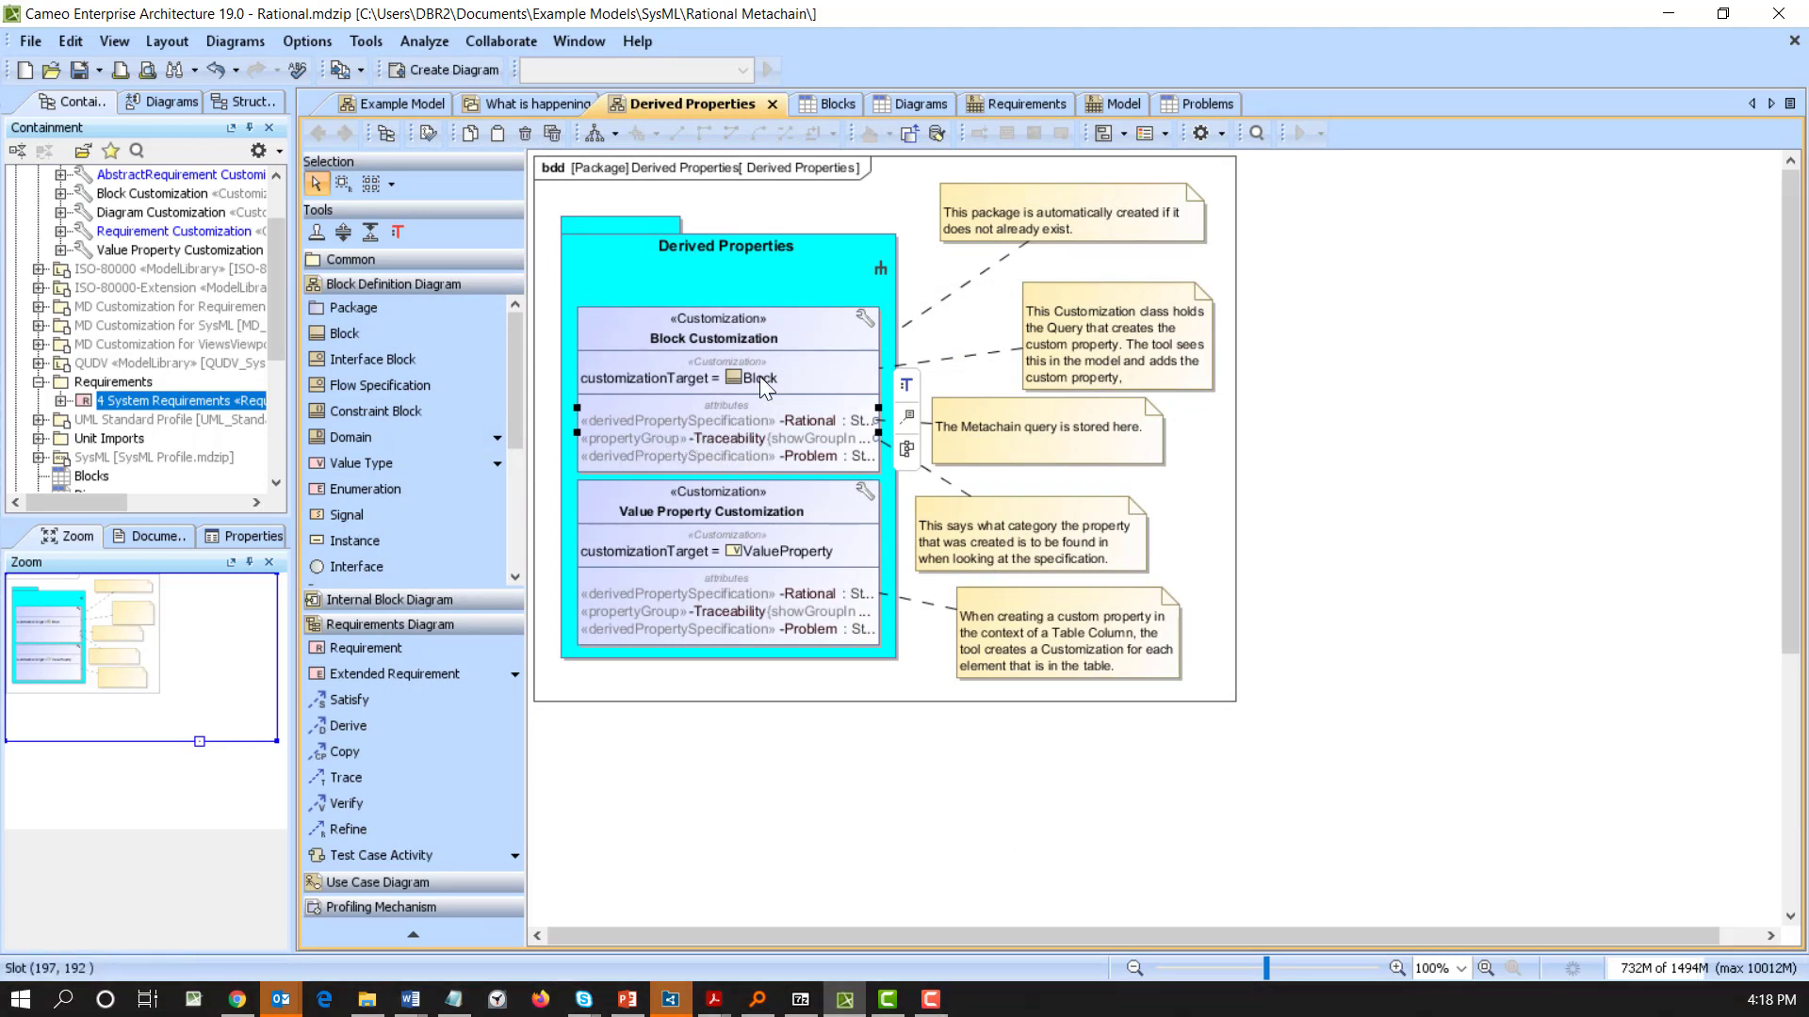
Step: Inspect the Problem and Rational properties in the Traceability group of Example Block's specification, then close the specification
scroll(99, 398, "up", 2)
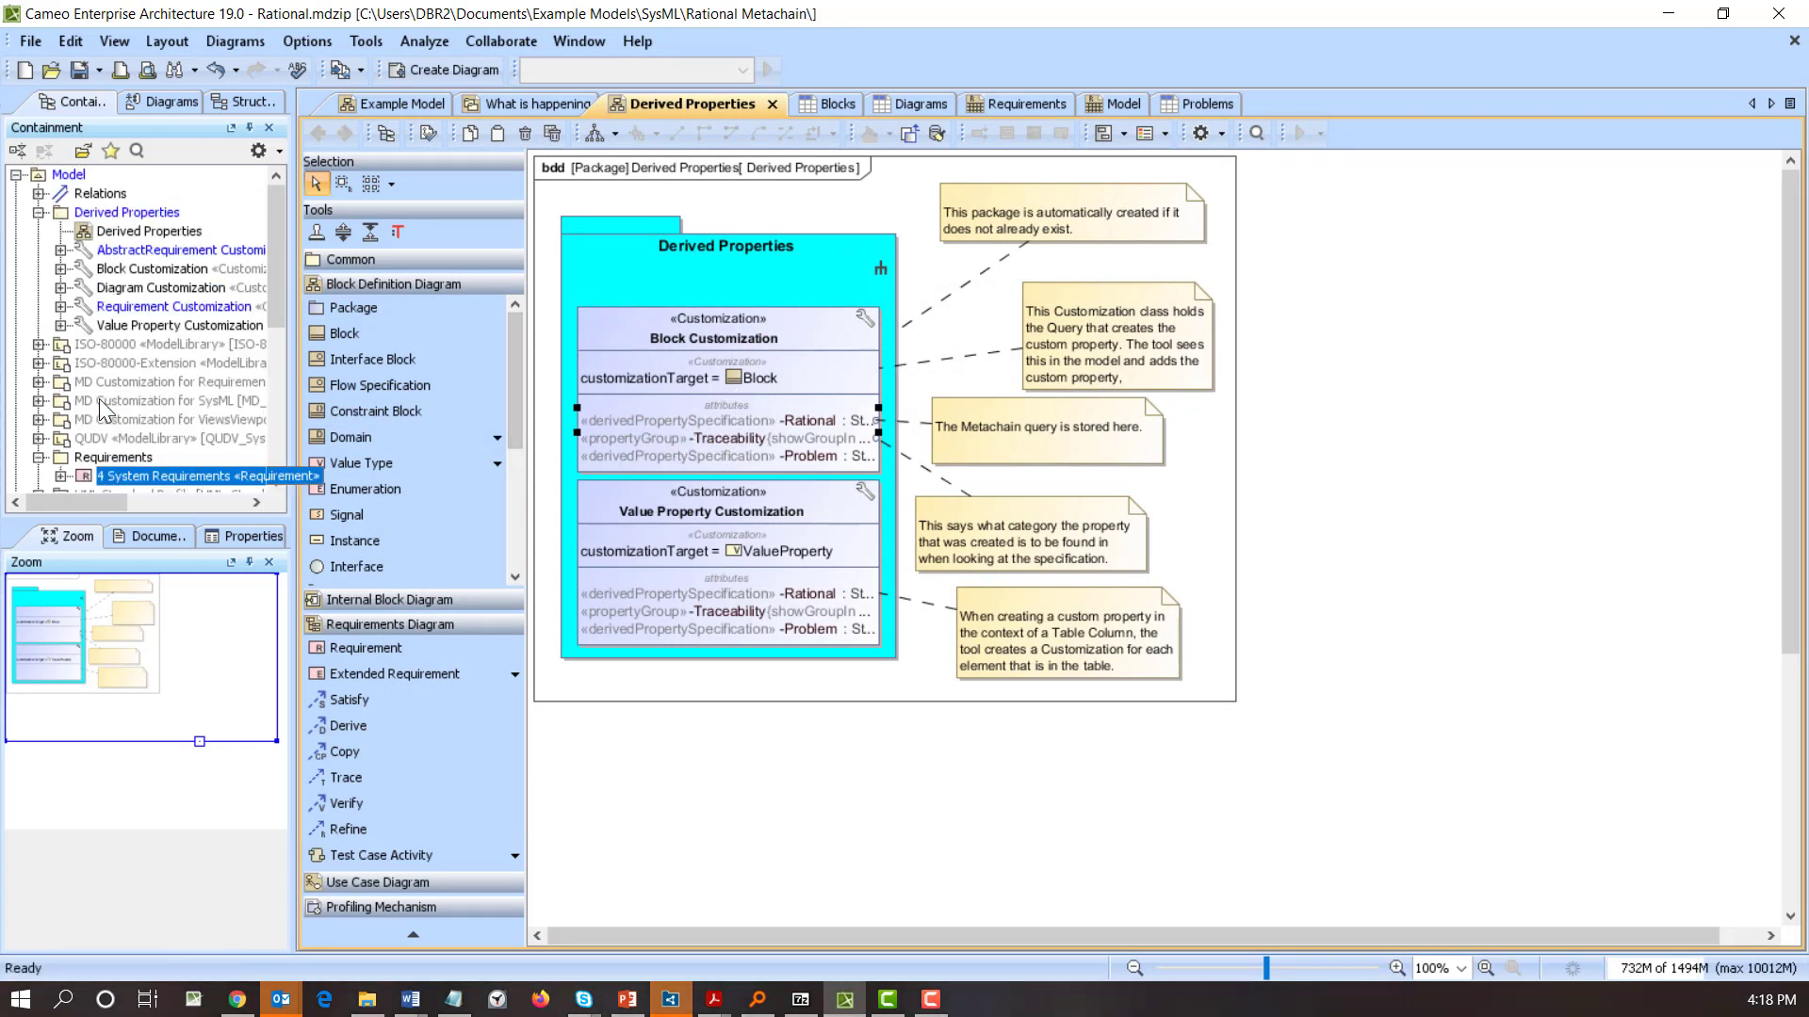
scroll(122, 379, "down", 8)
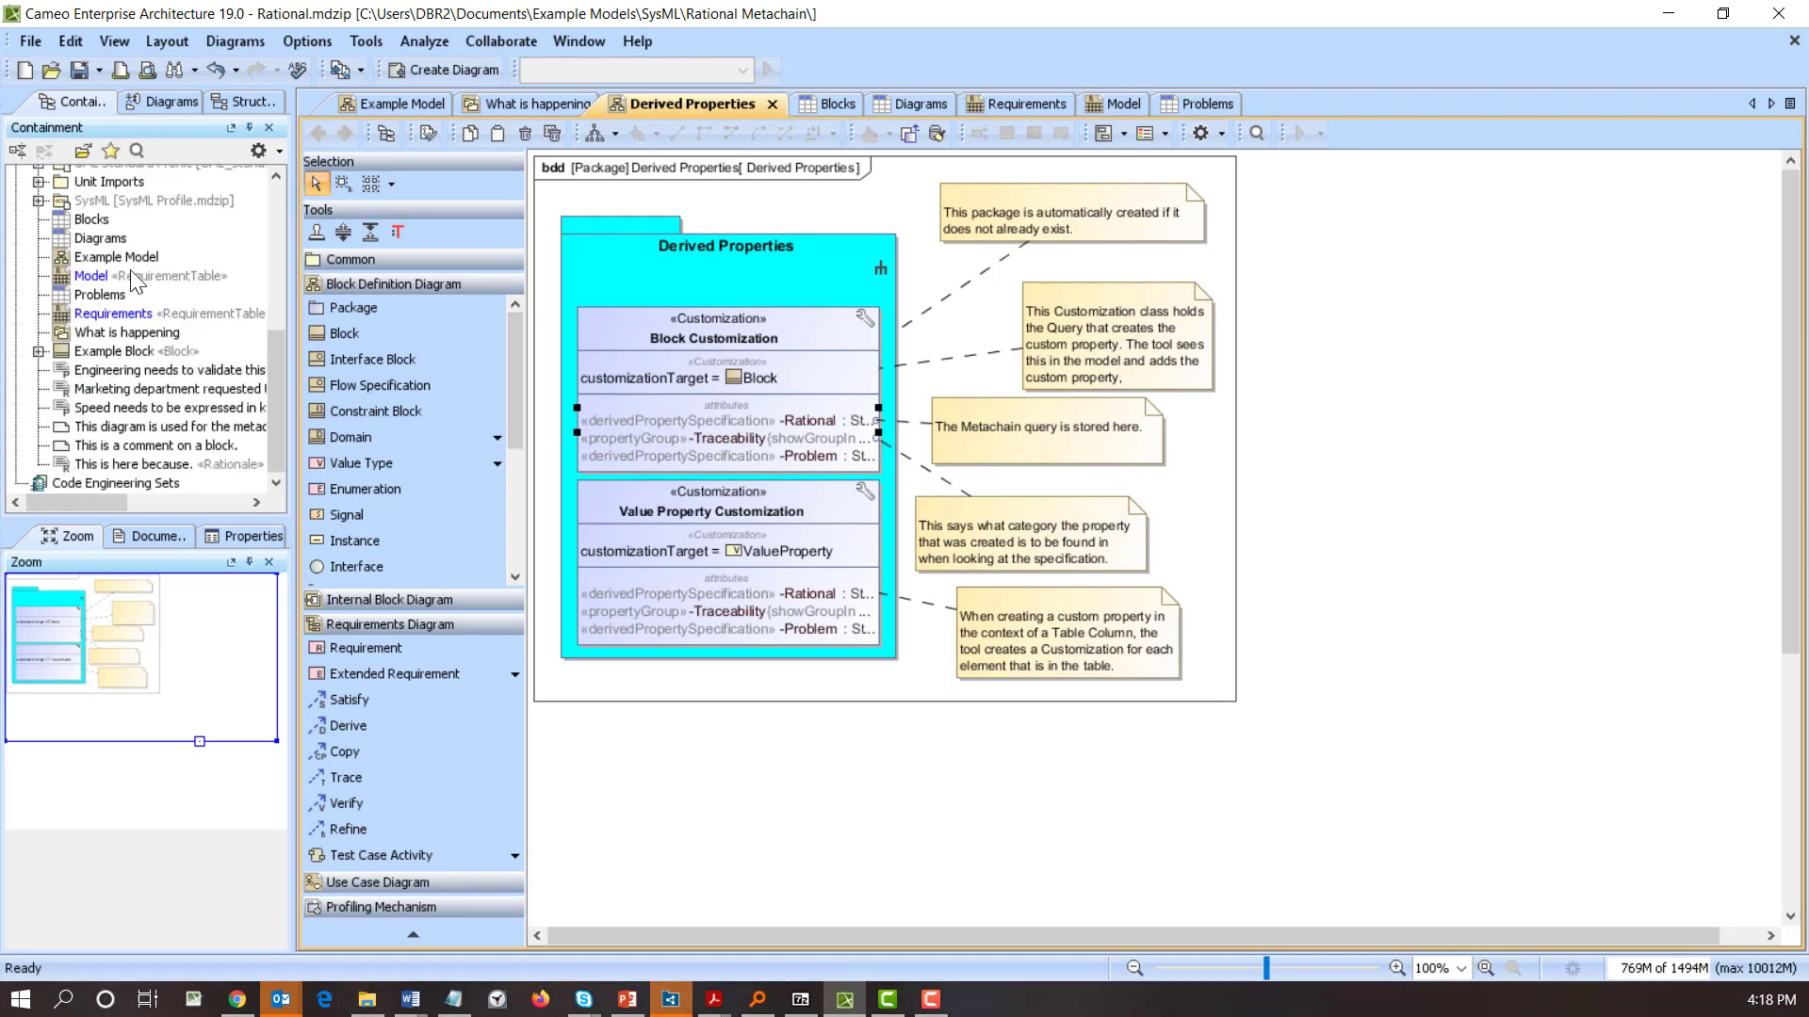
double_click(120, 355)
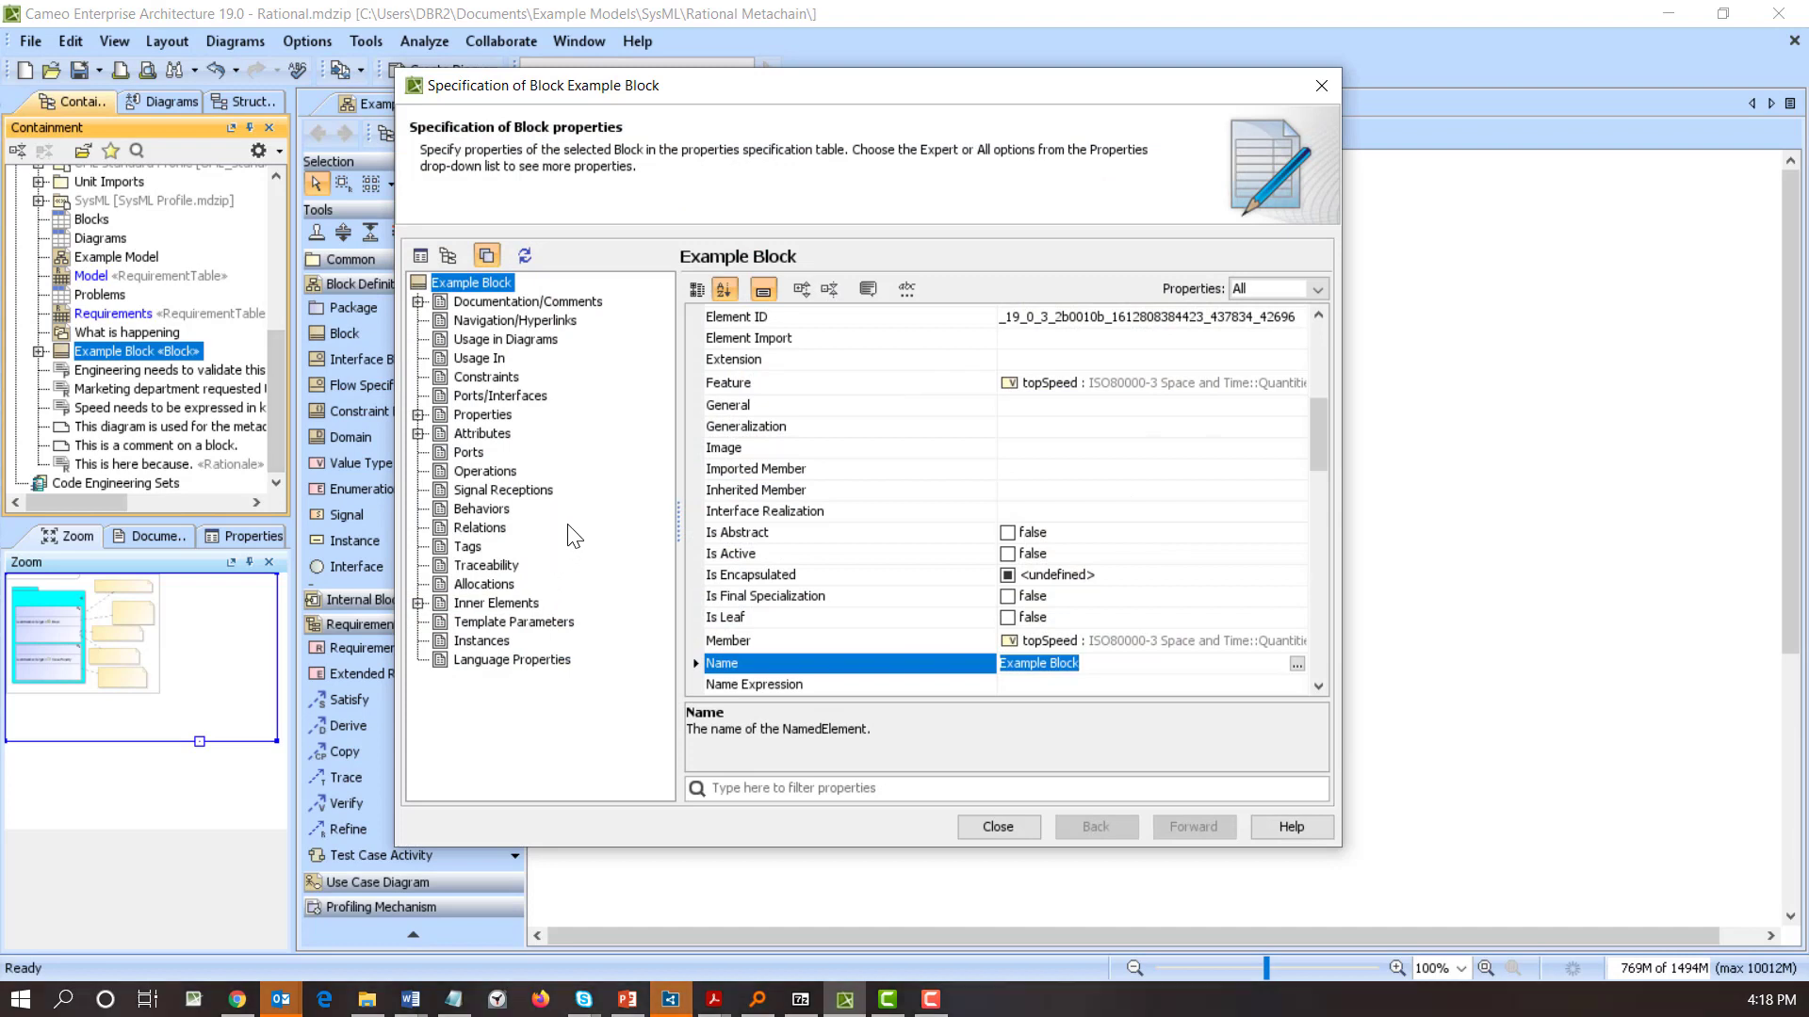
left_click(501, 564)
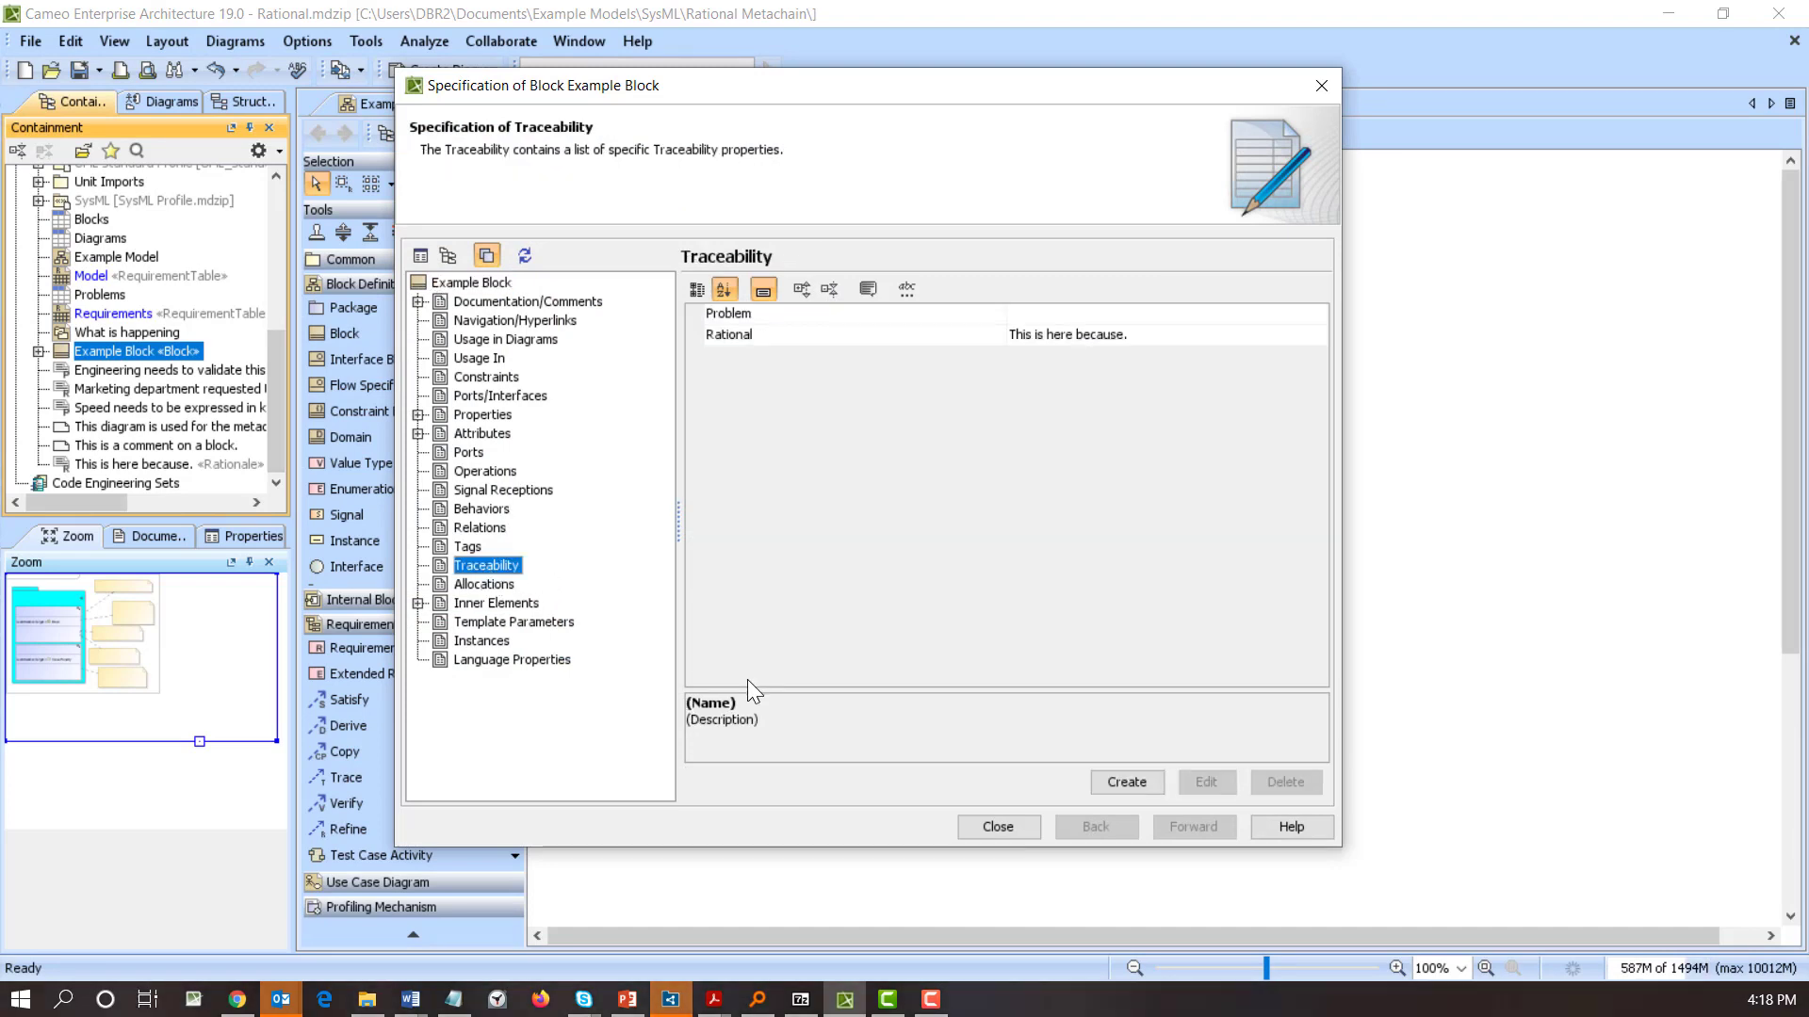
left_click(718, 334)
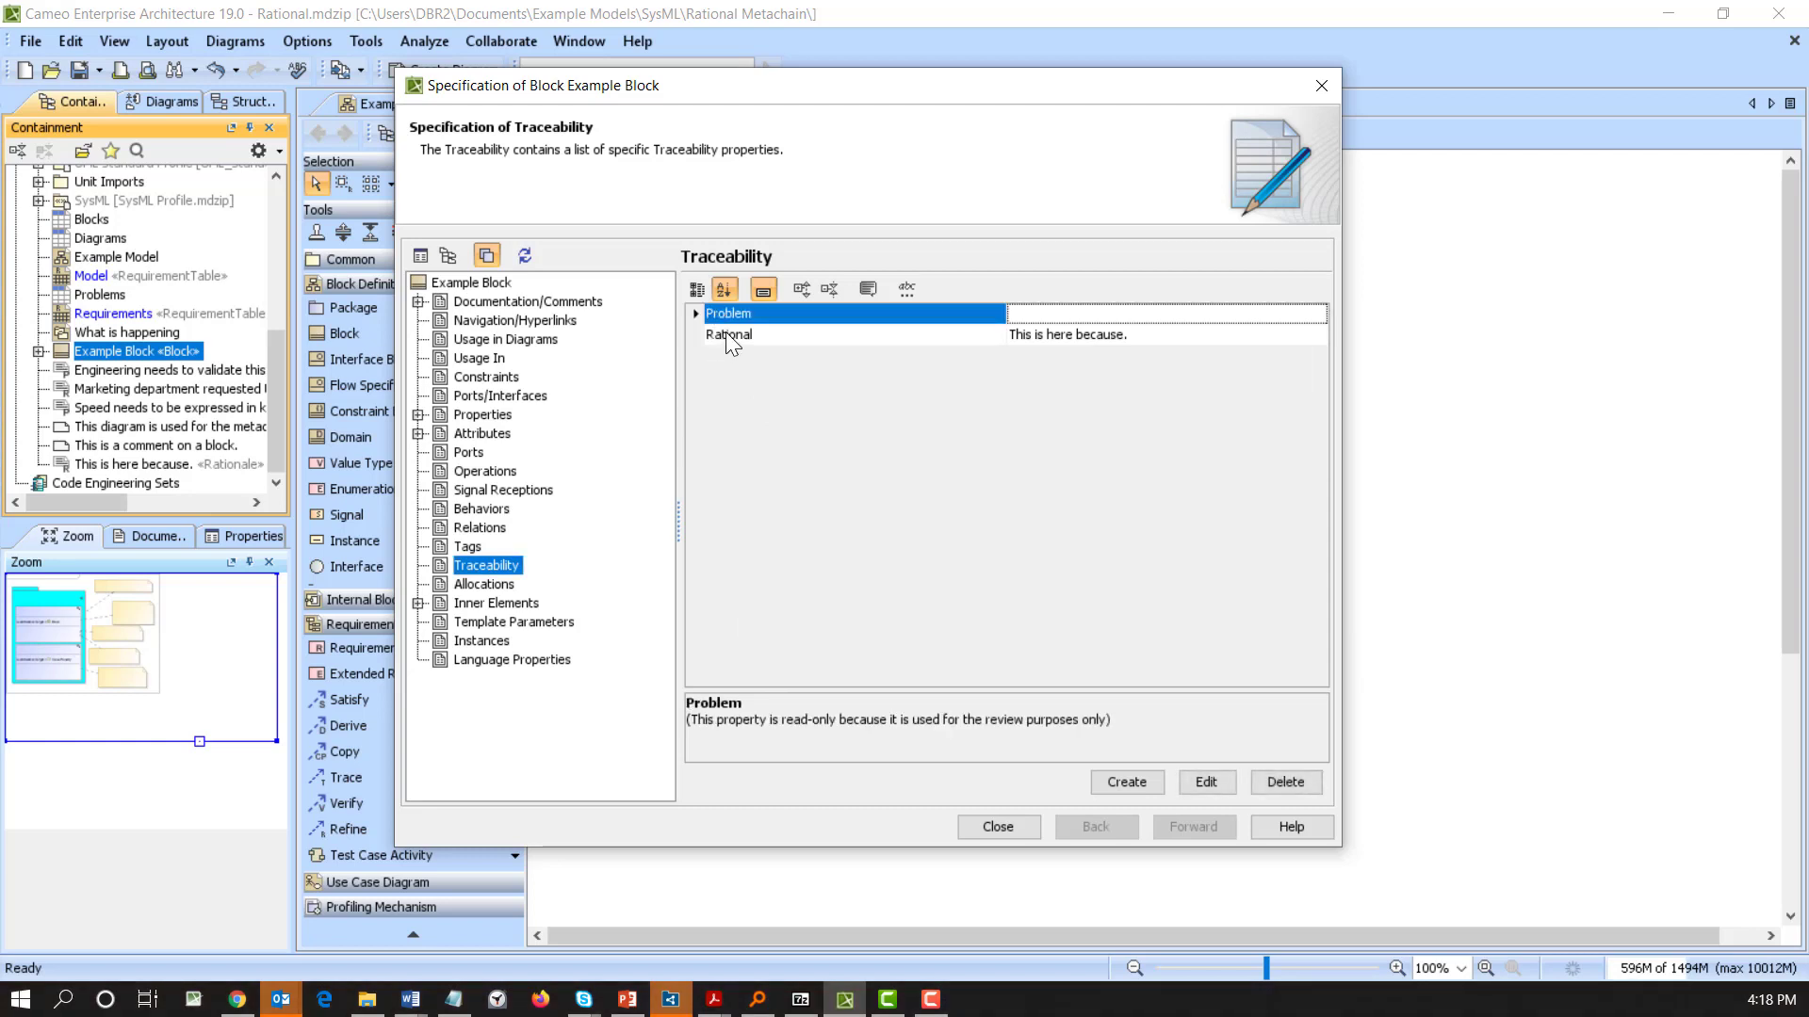
left_click(732, 314)
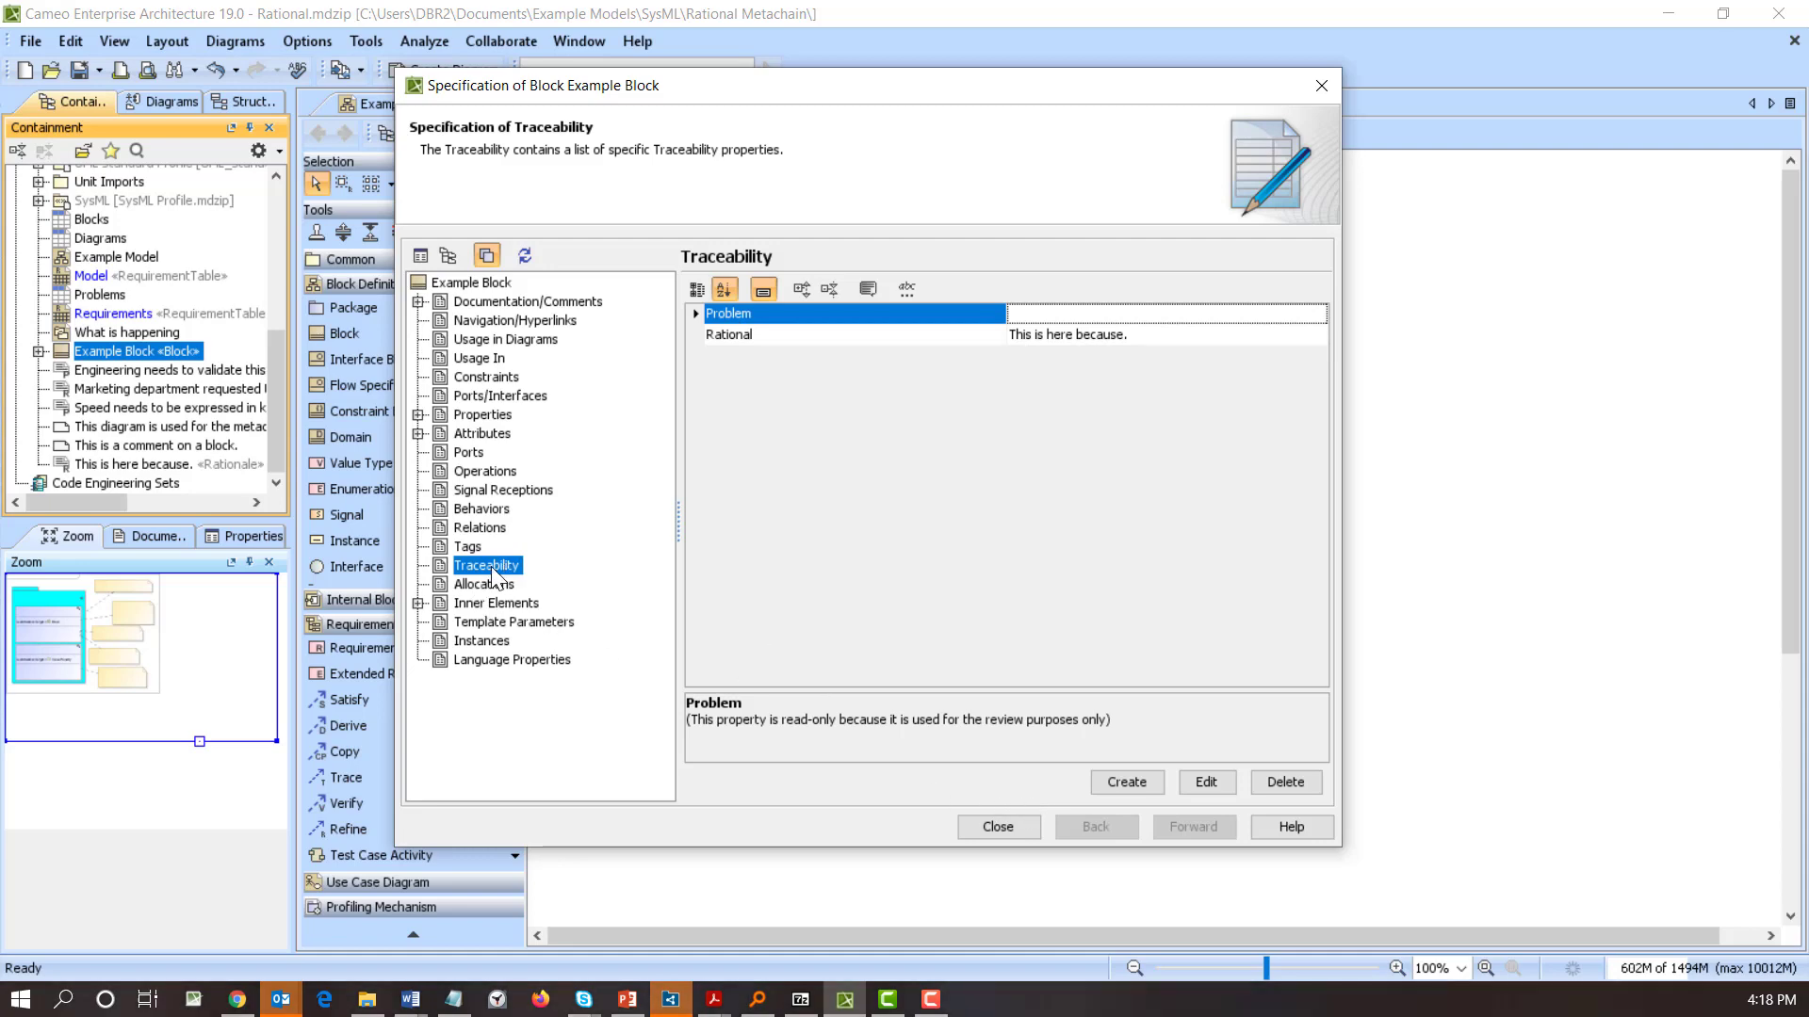
left_click(999, 827)
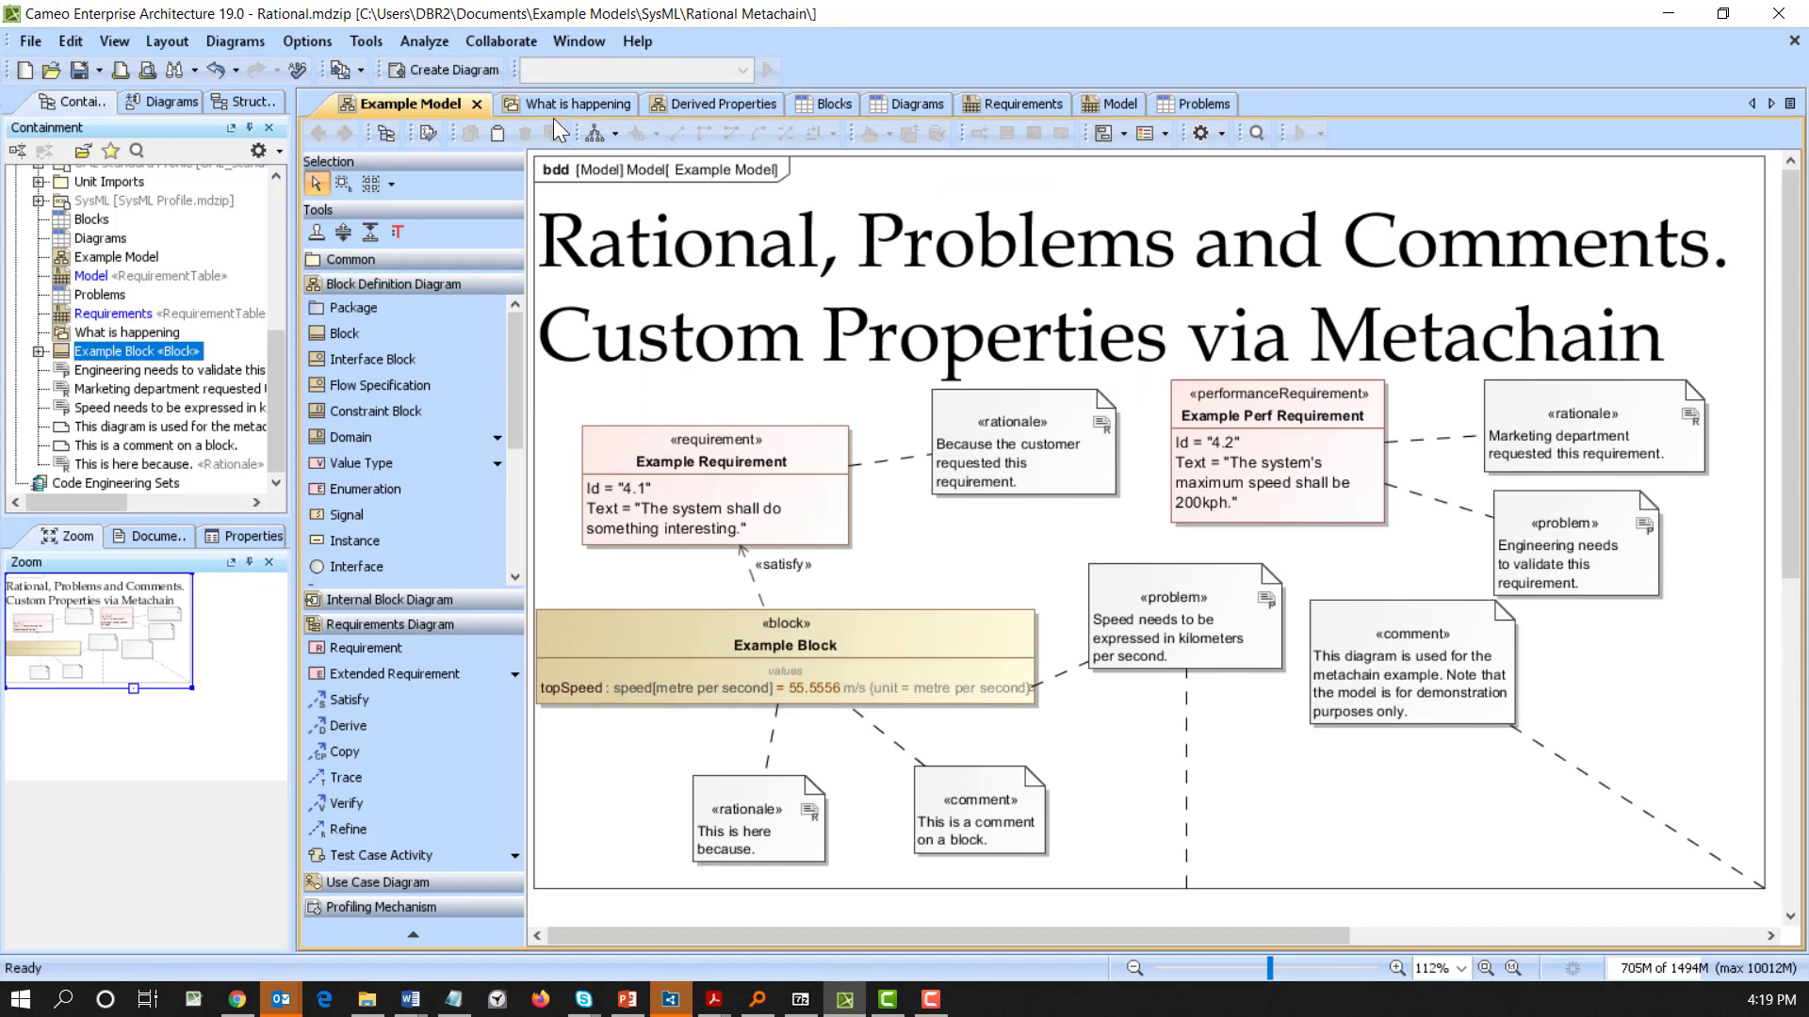
Step: Show the Problem element property alongside Rational in Example Block's compartments on the What is happening diagram
left_click(602, 100)
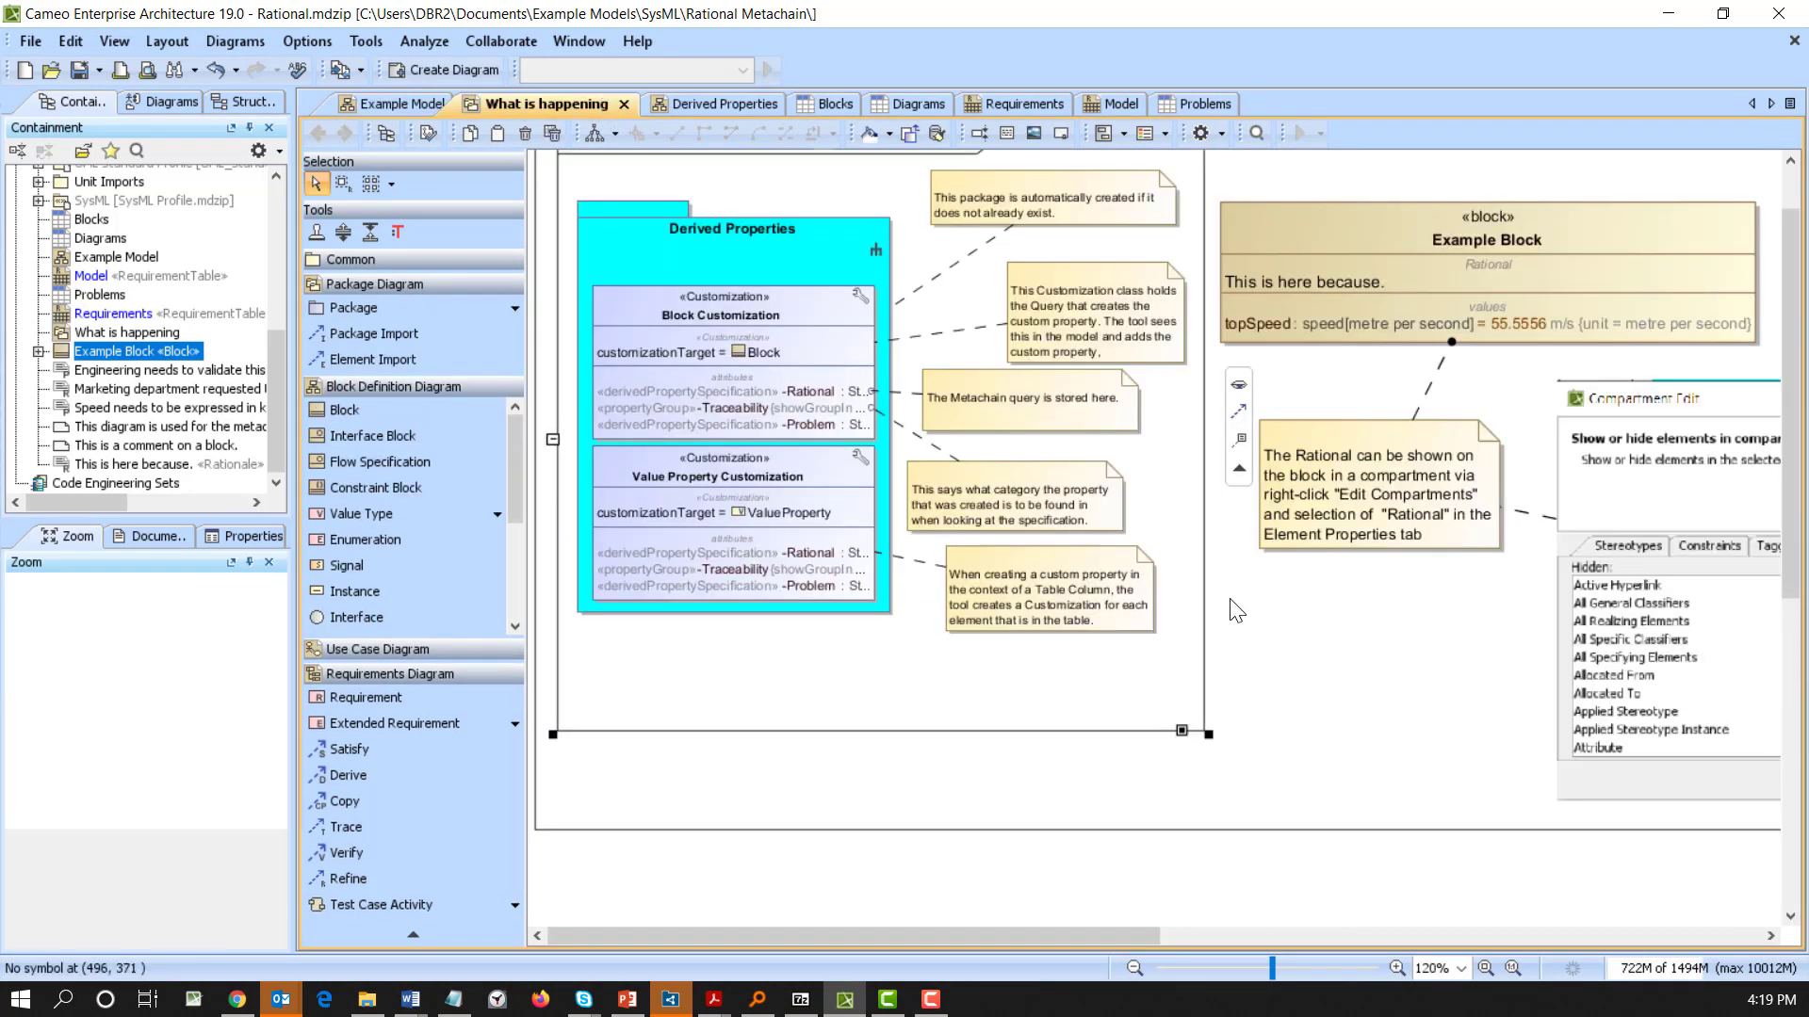
left_click(1470, 219)
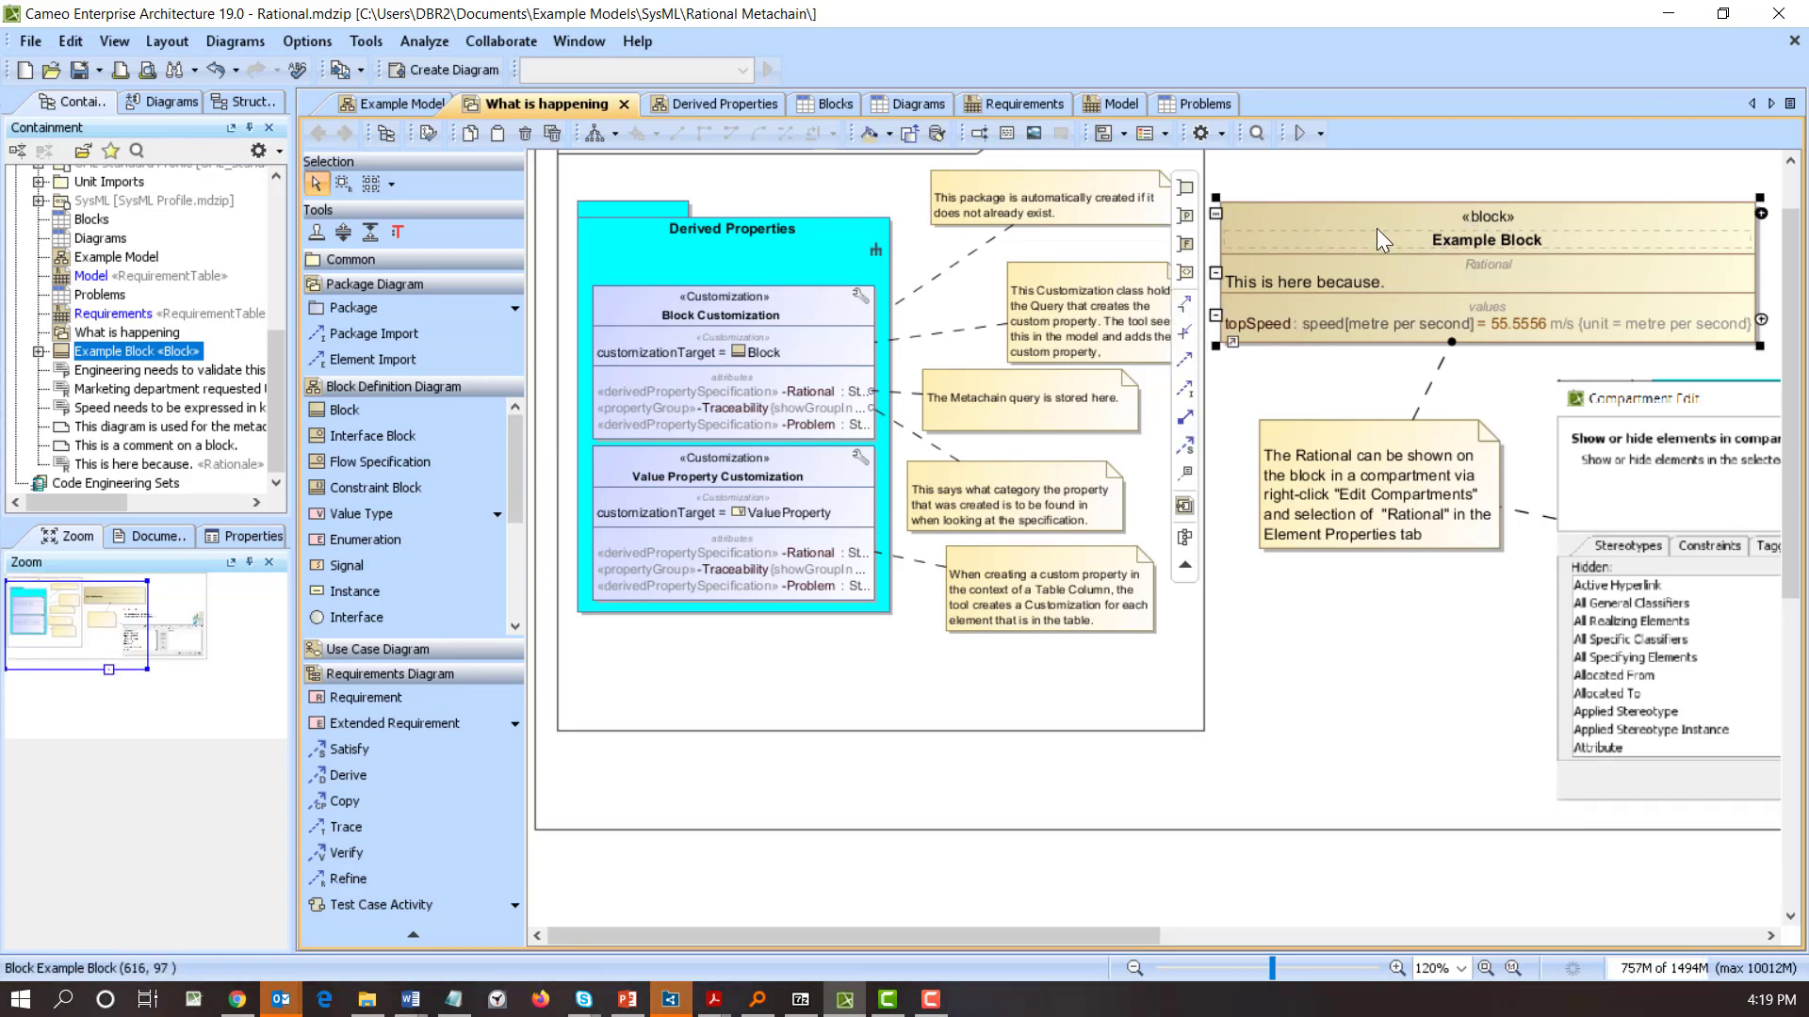
right_click(1287, 232)
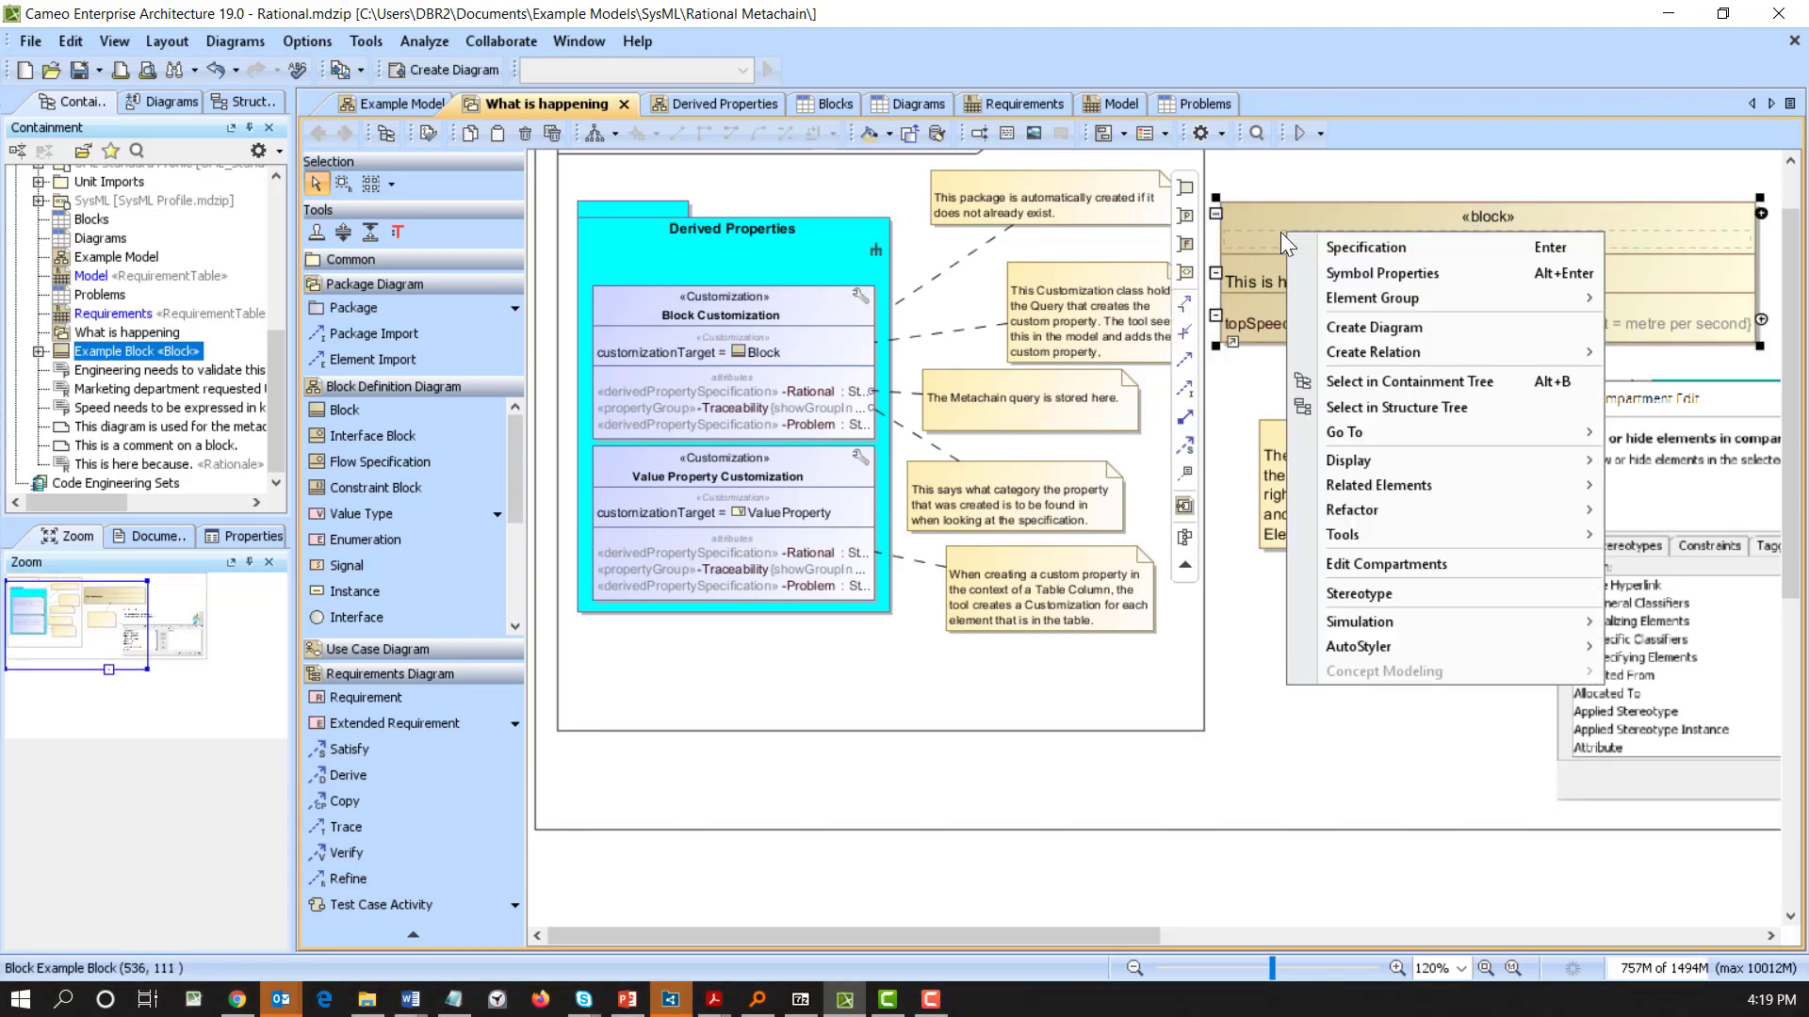
mouse_move(1515, 437)
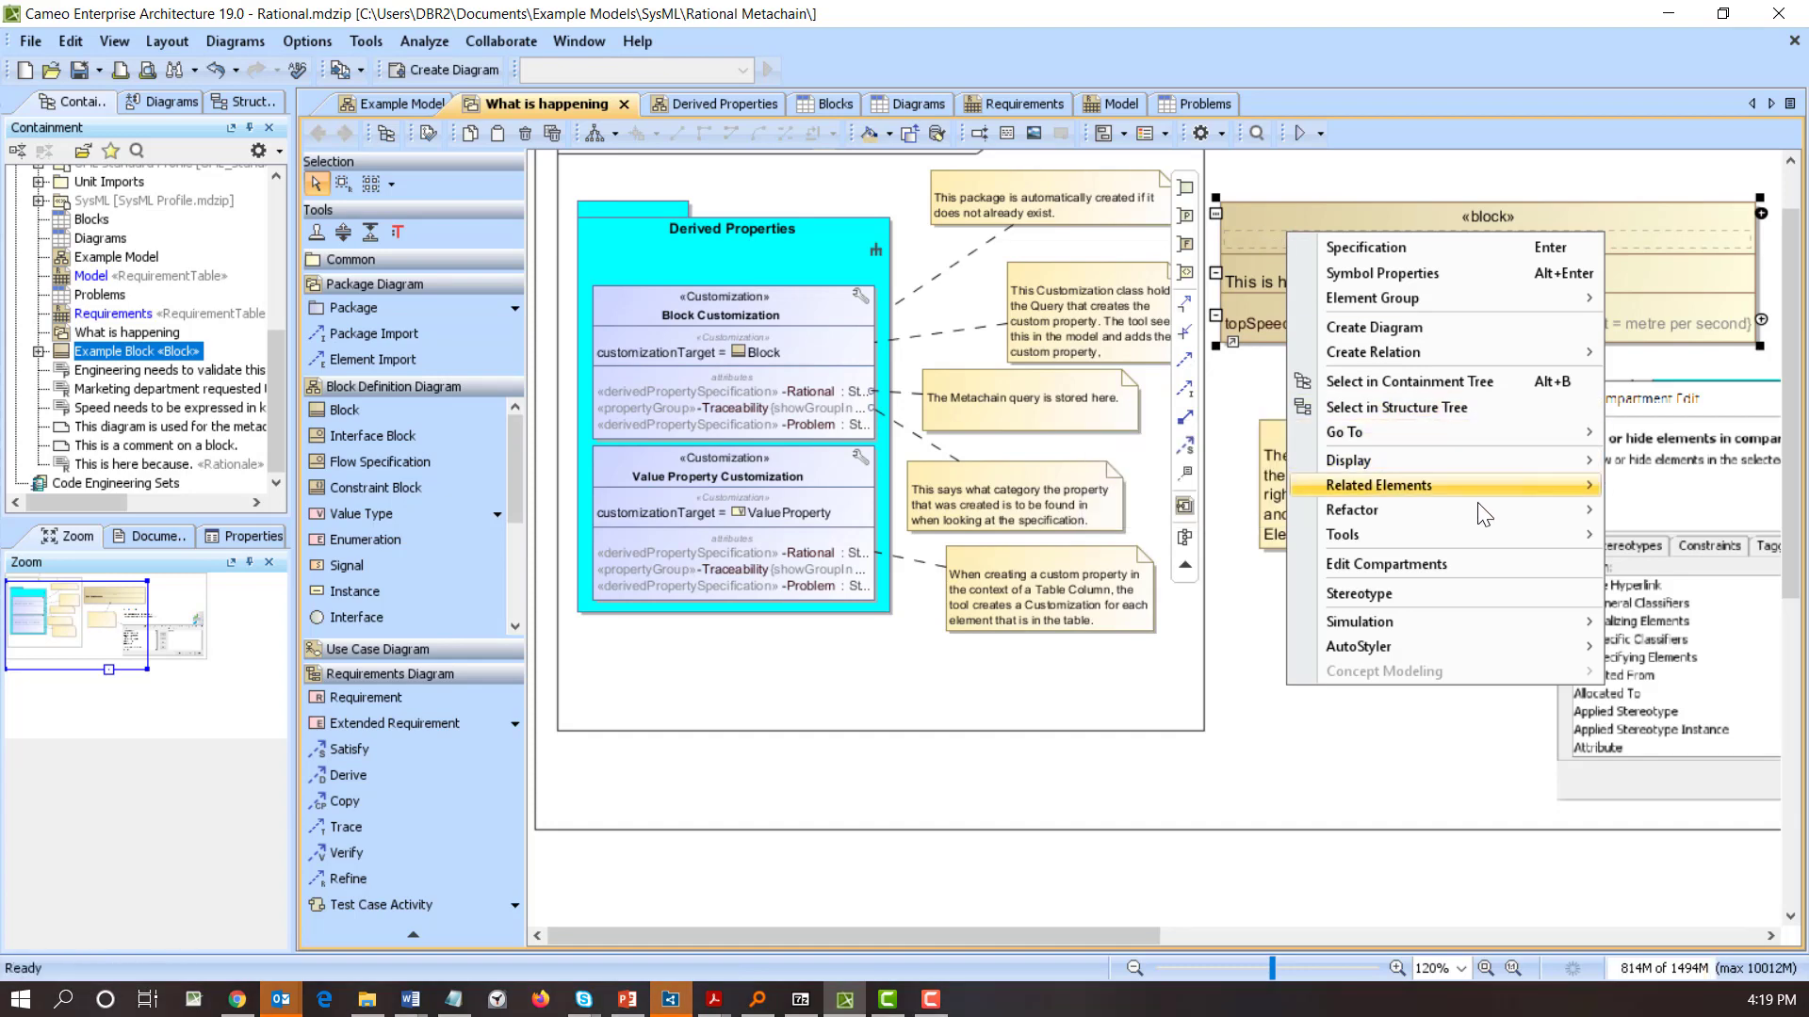
left_click(1471, 563)
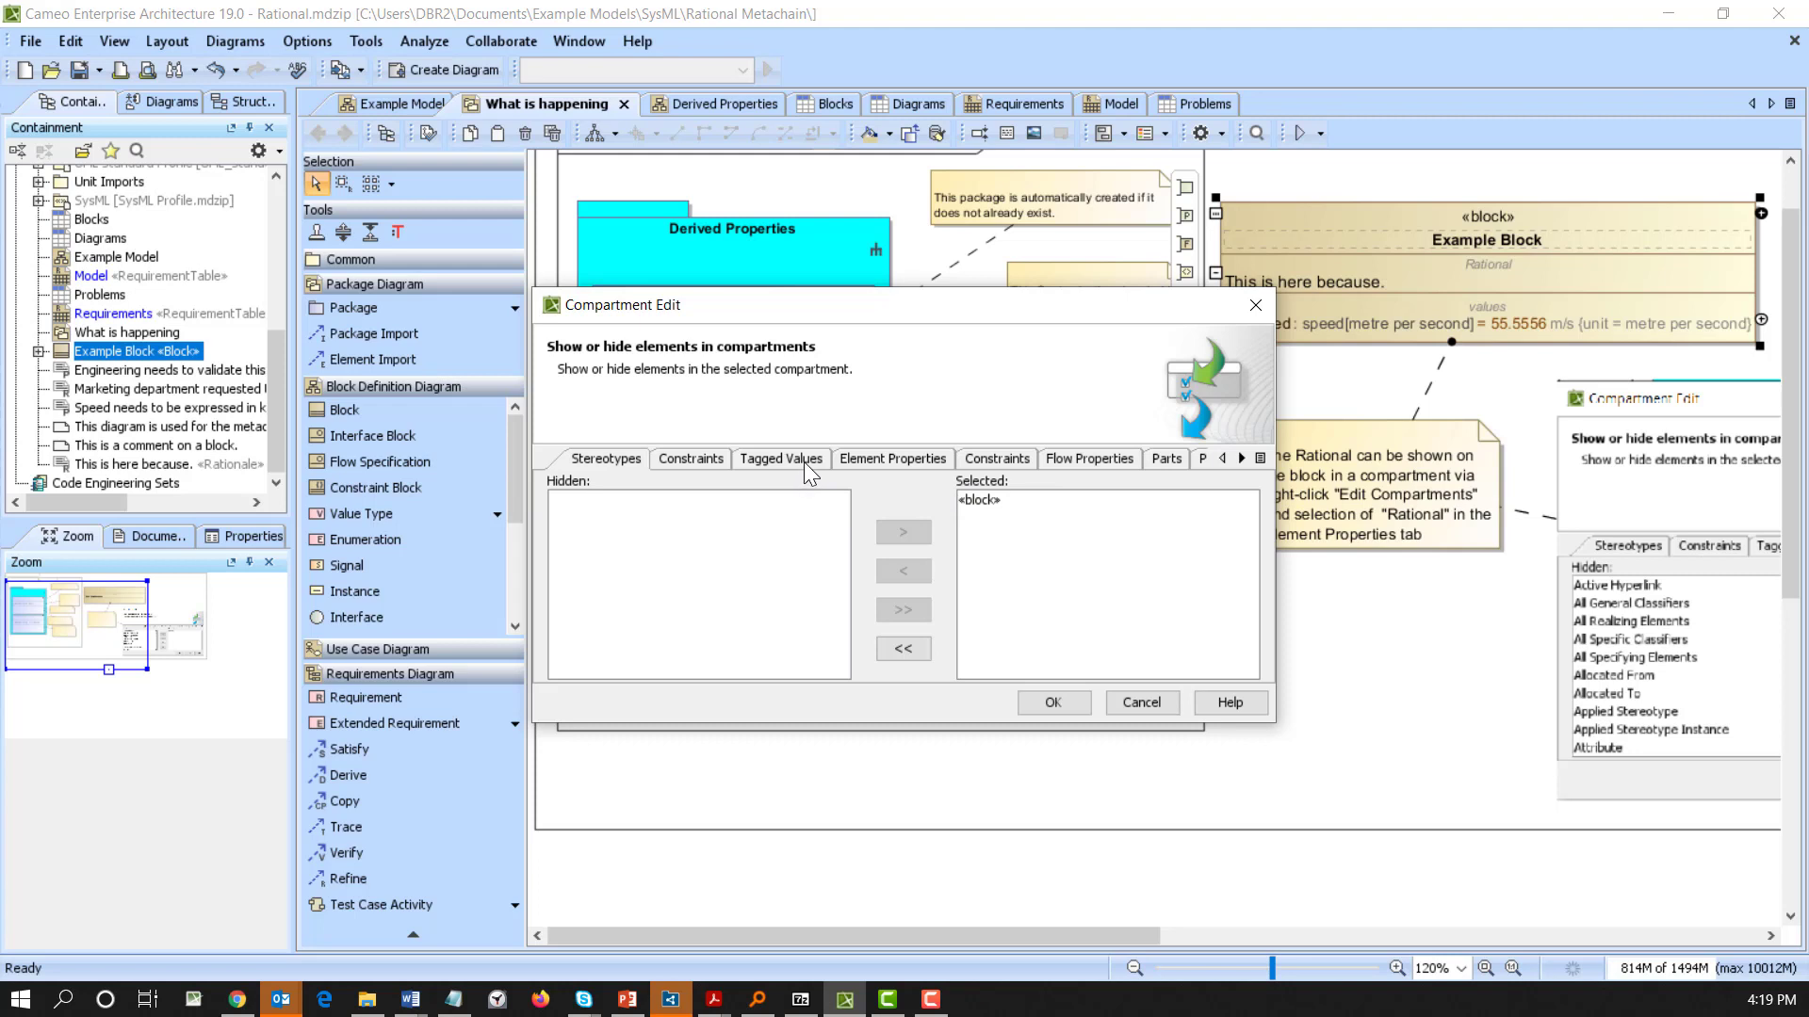
left_click(882, 456)
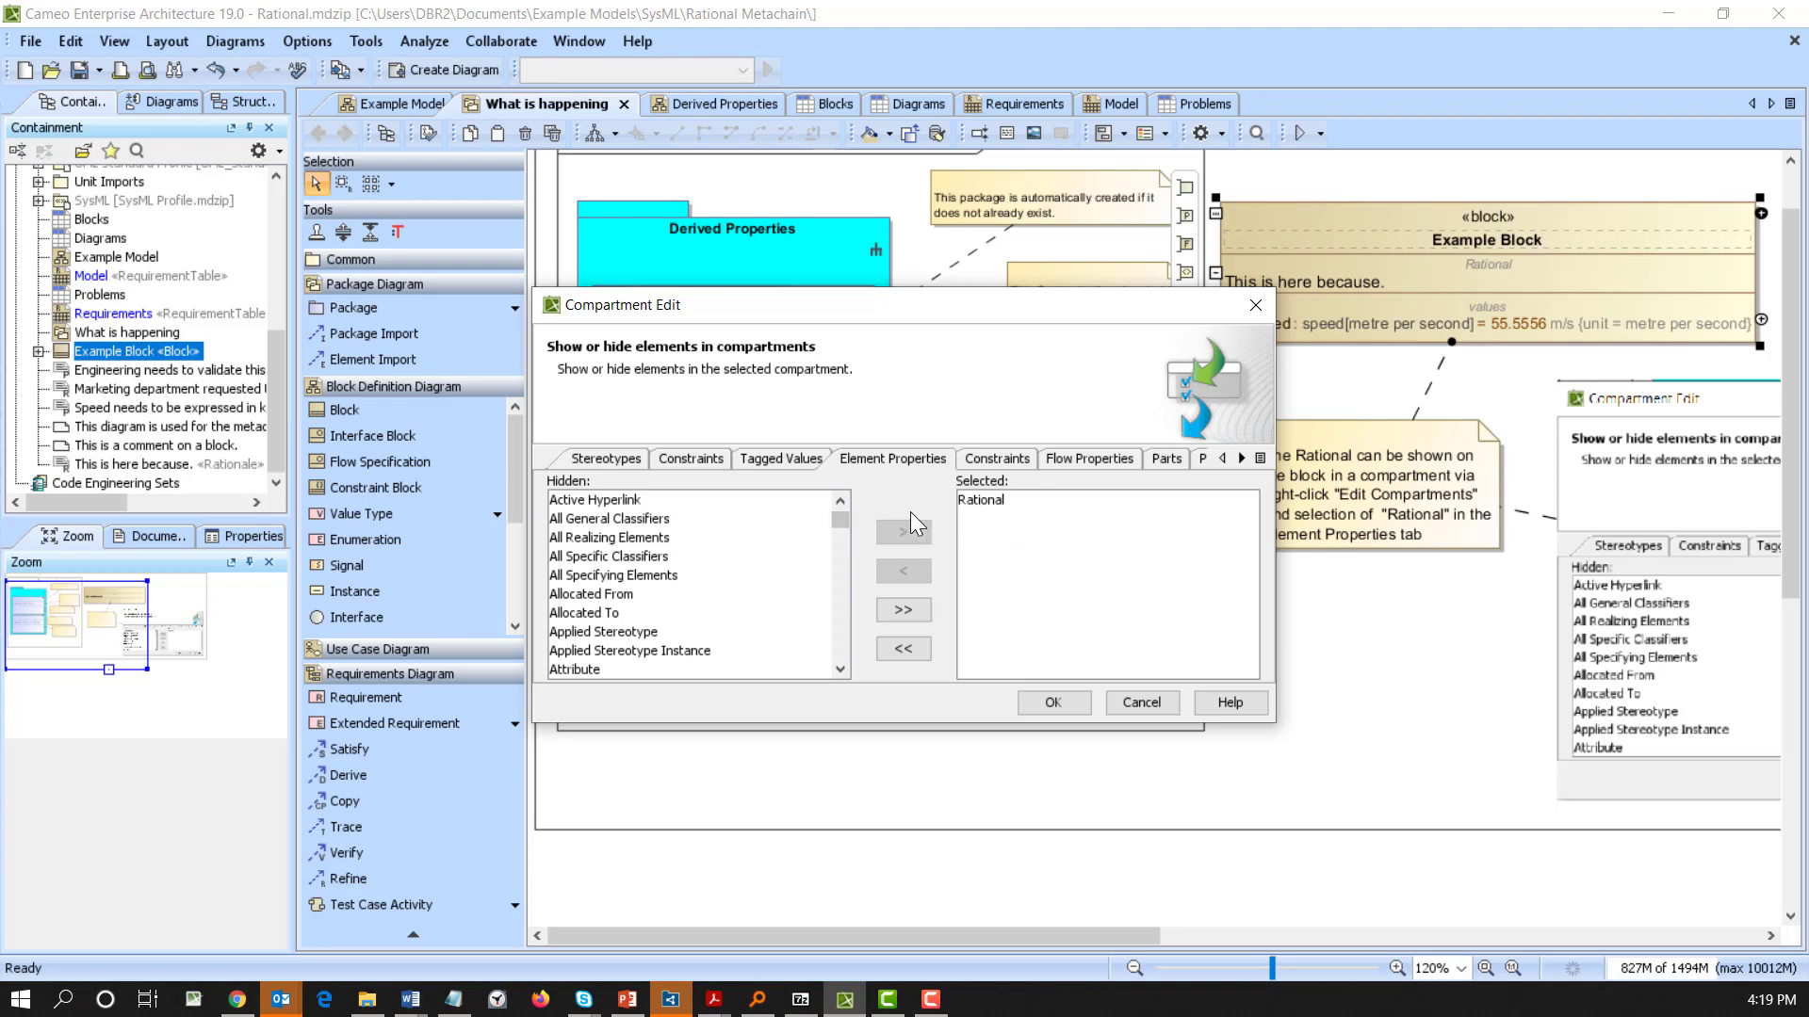
left_click_drag(846, 516, 835, 605)
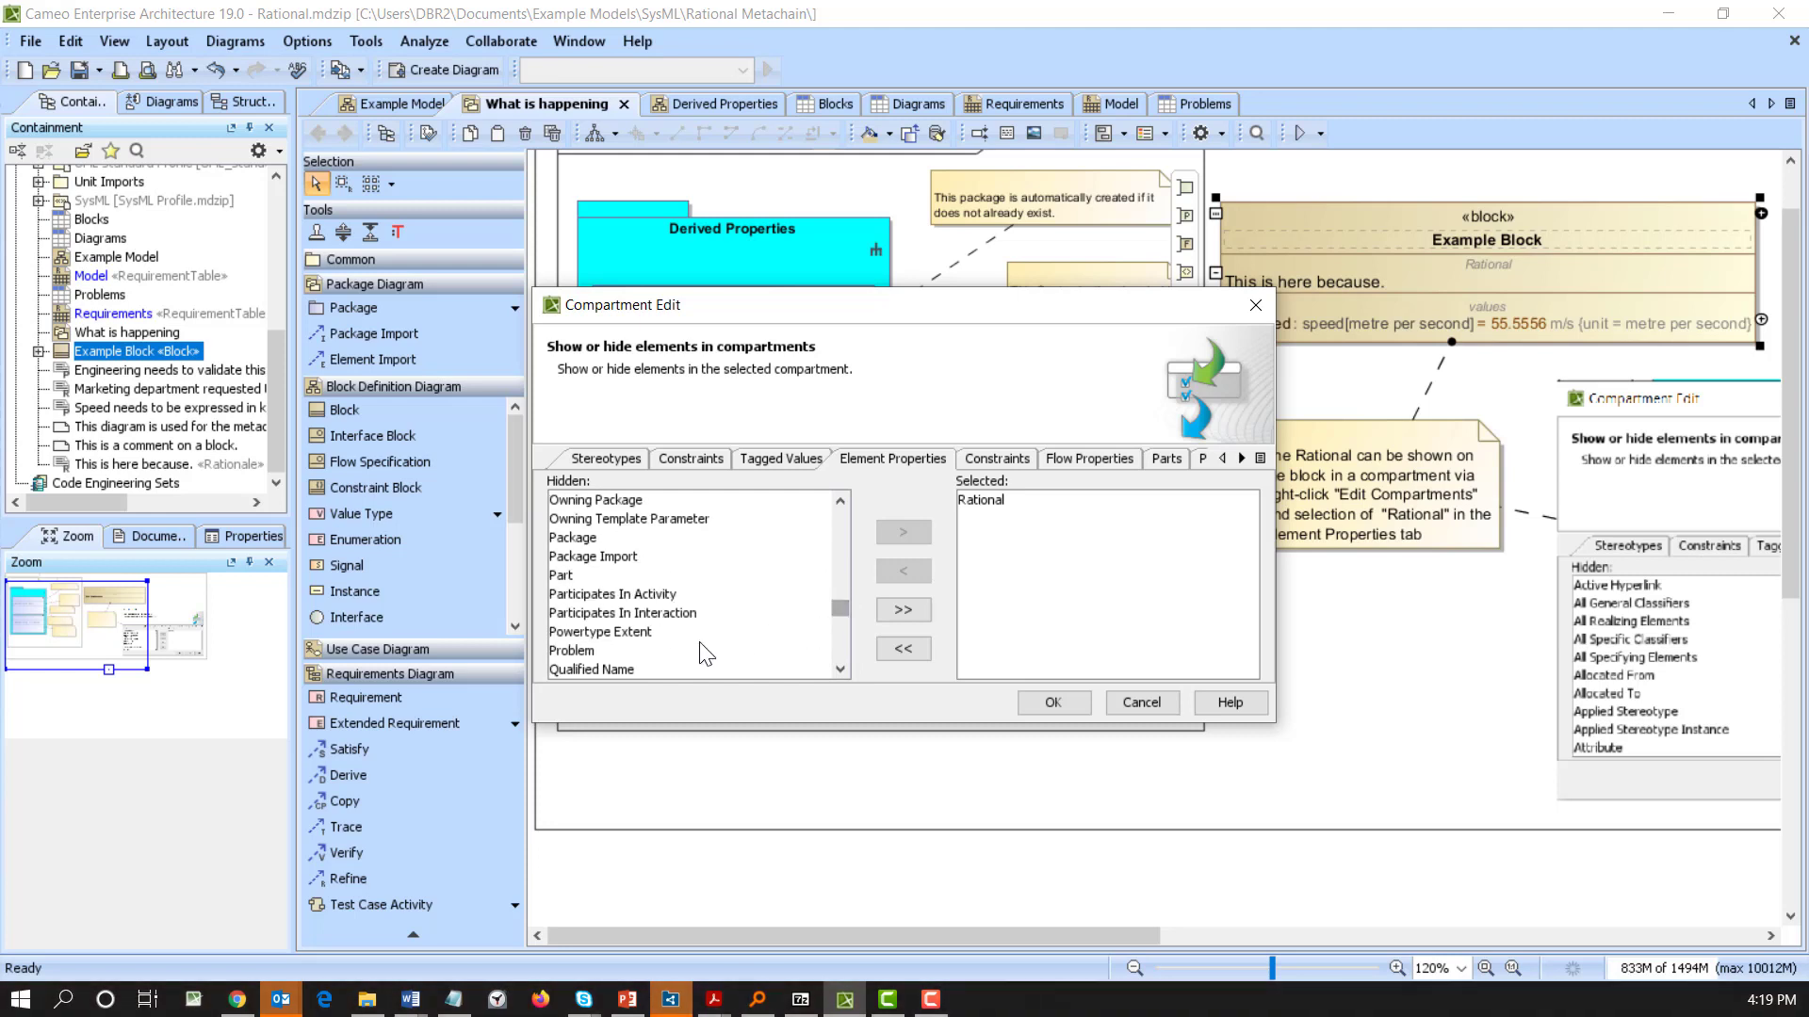
double_click(573, 657)
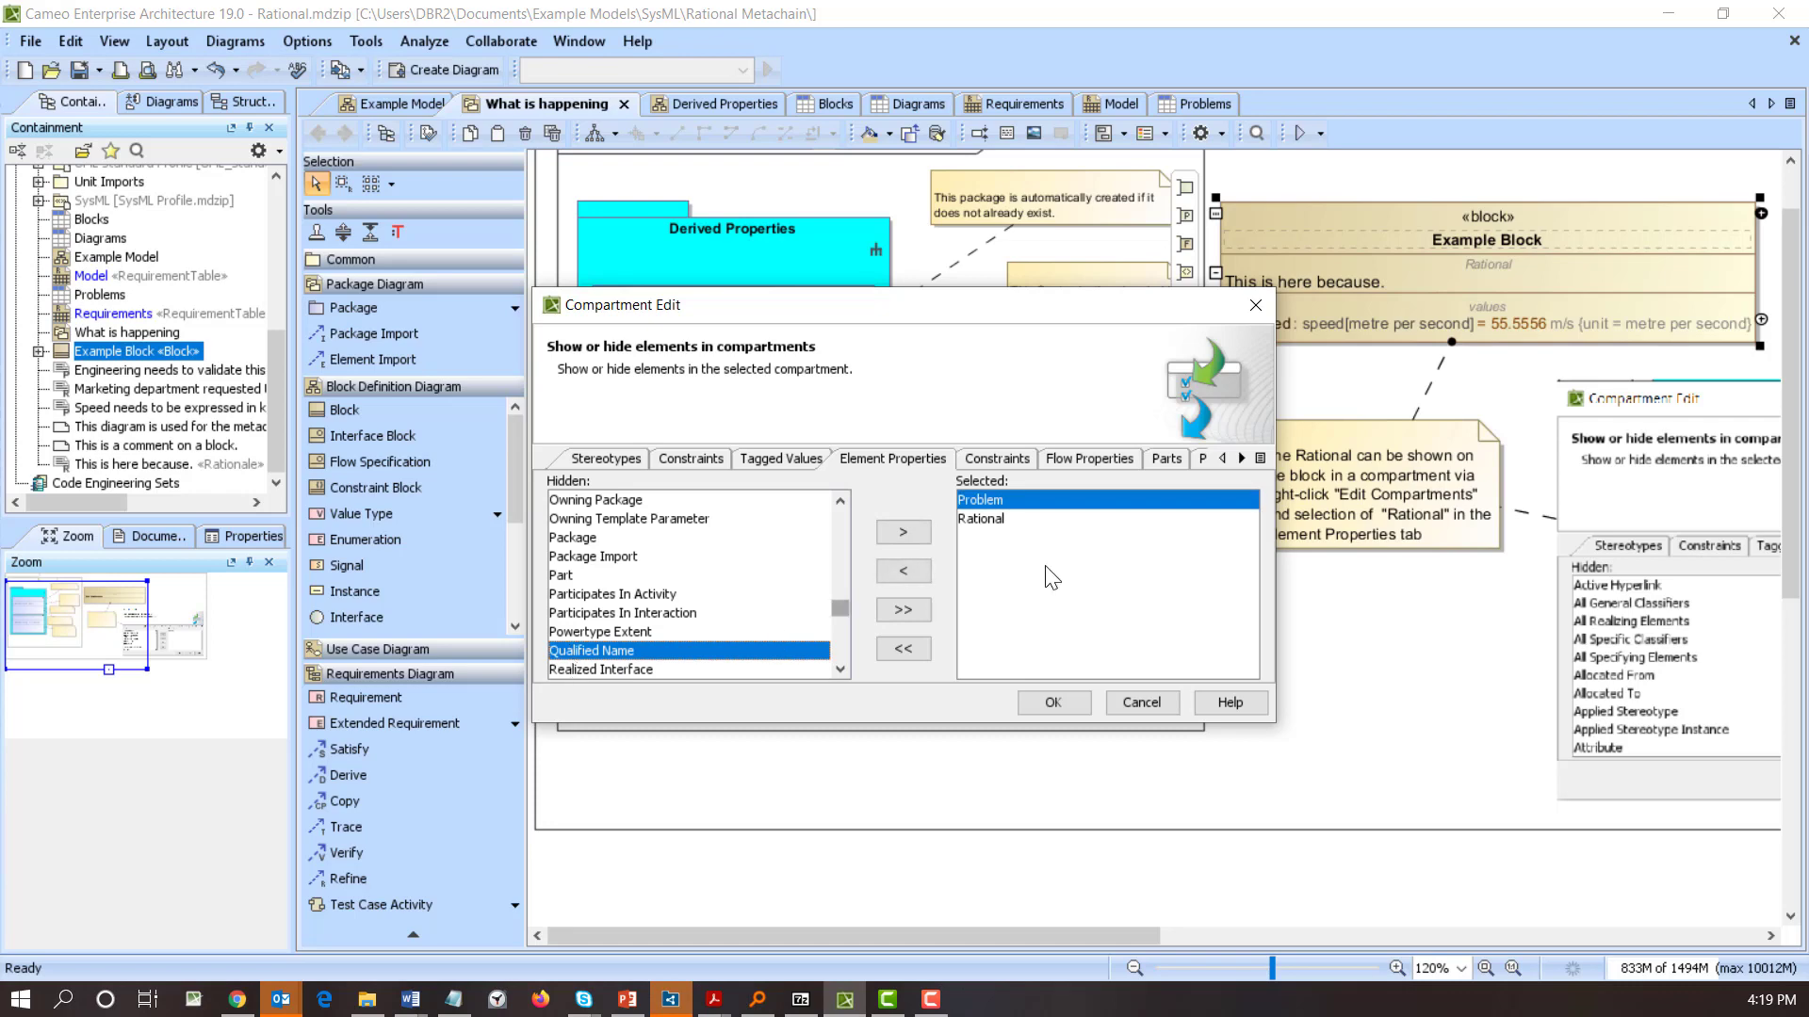
left_click(1064, 704)
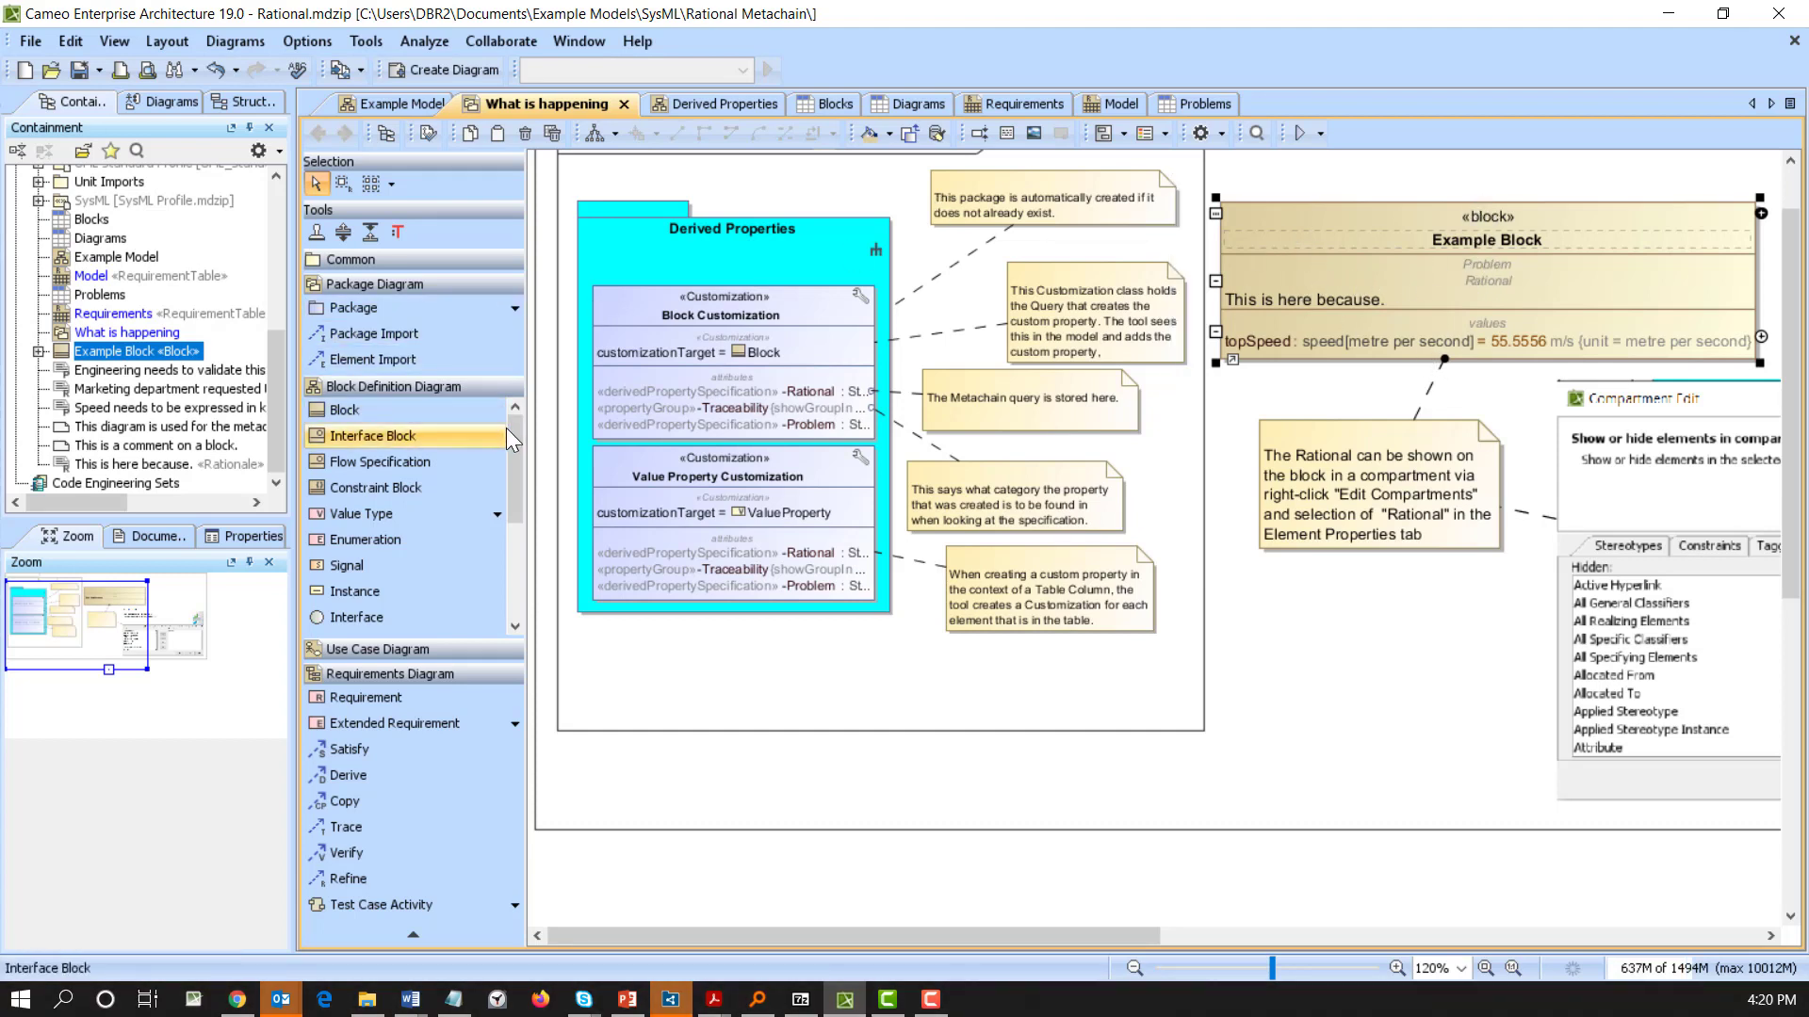
Step: Add a problem note reading "THis is a problem." below the Rational explanation note and anchor it to Example Block
left_click(456, 265)
left_click(414, 335)
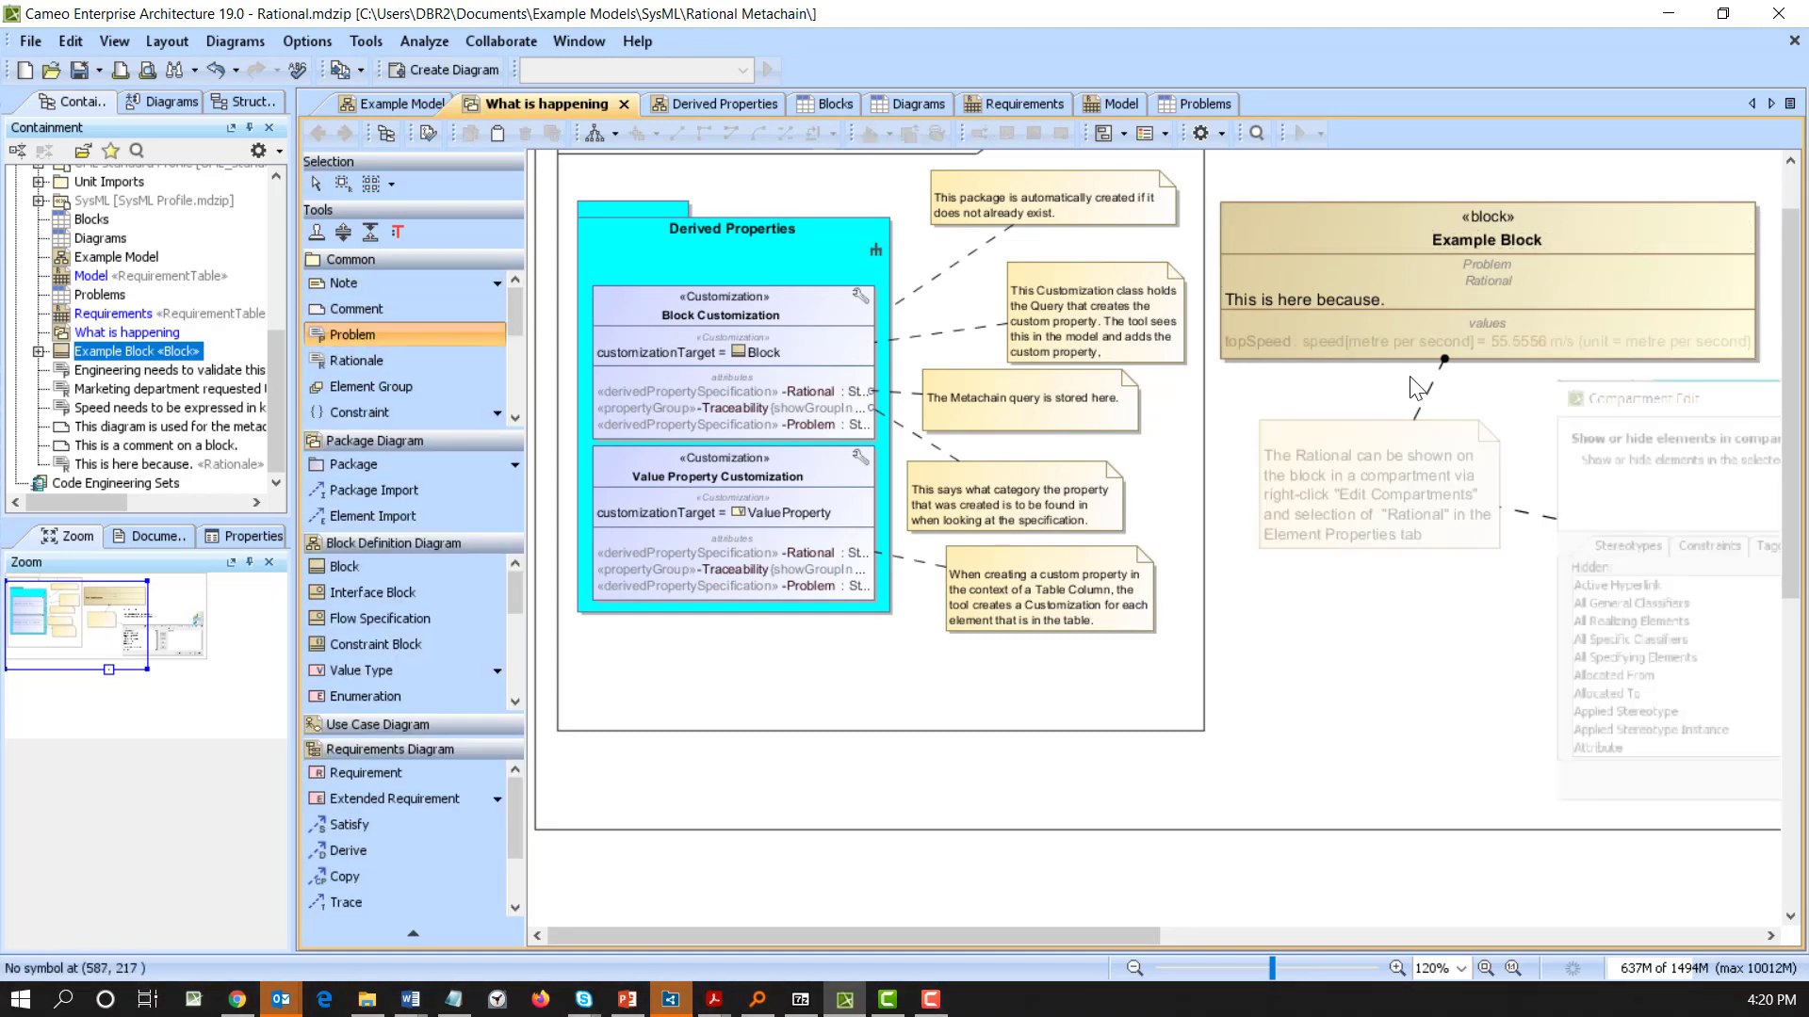
left_click(1342, 601)
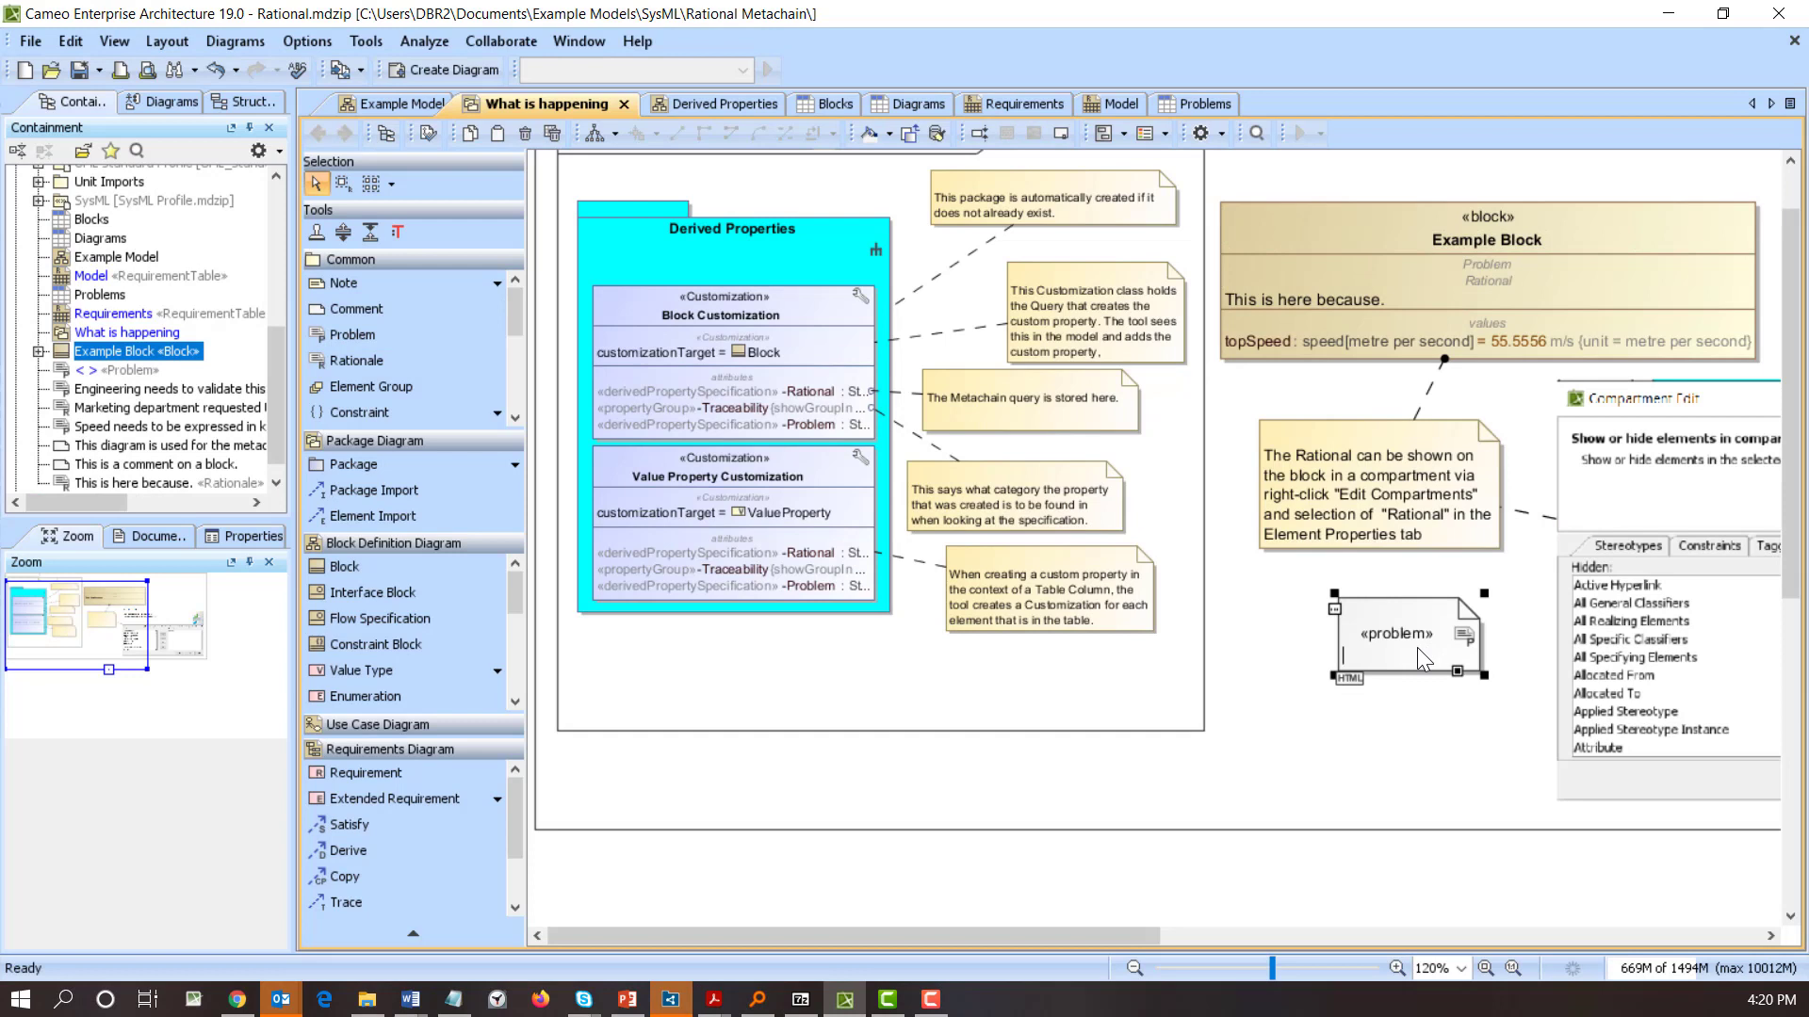
type("THis is a ")
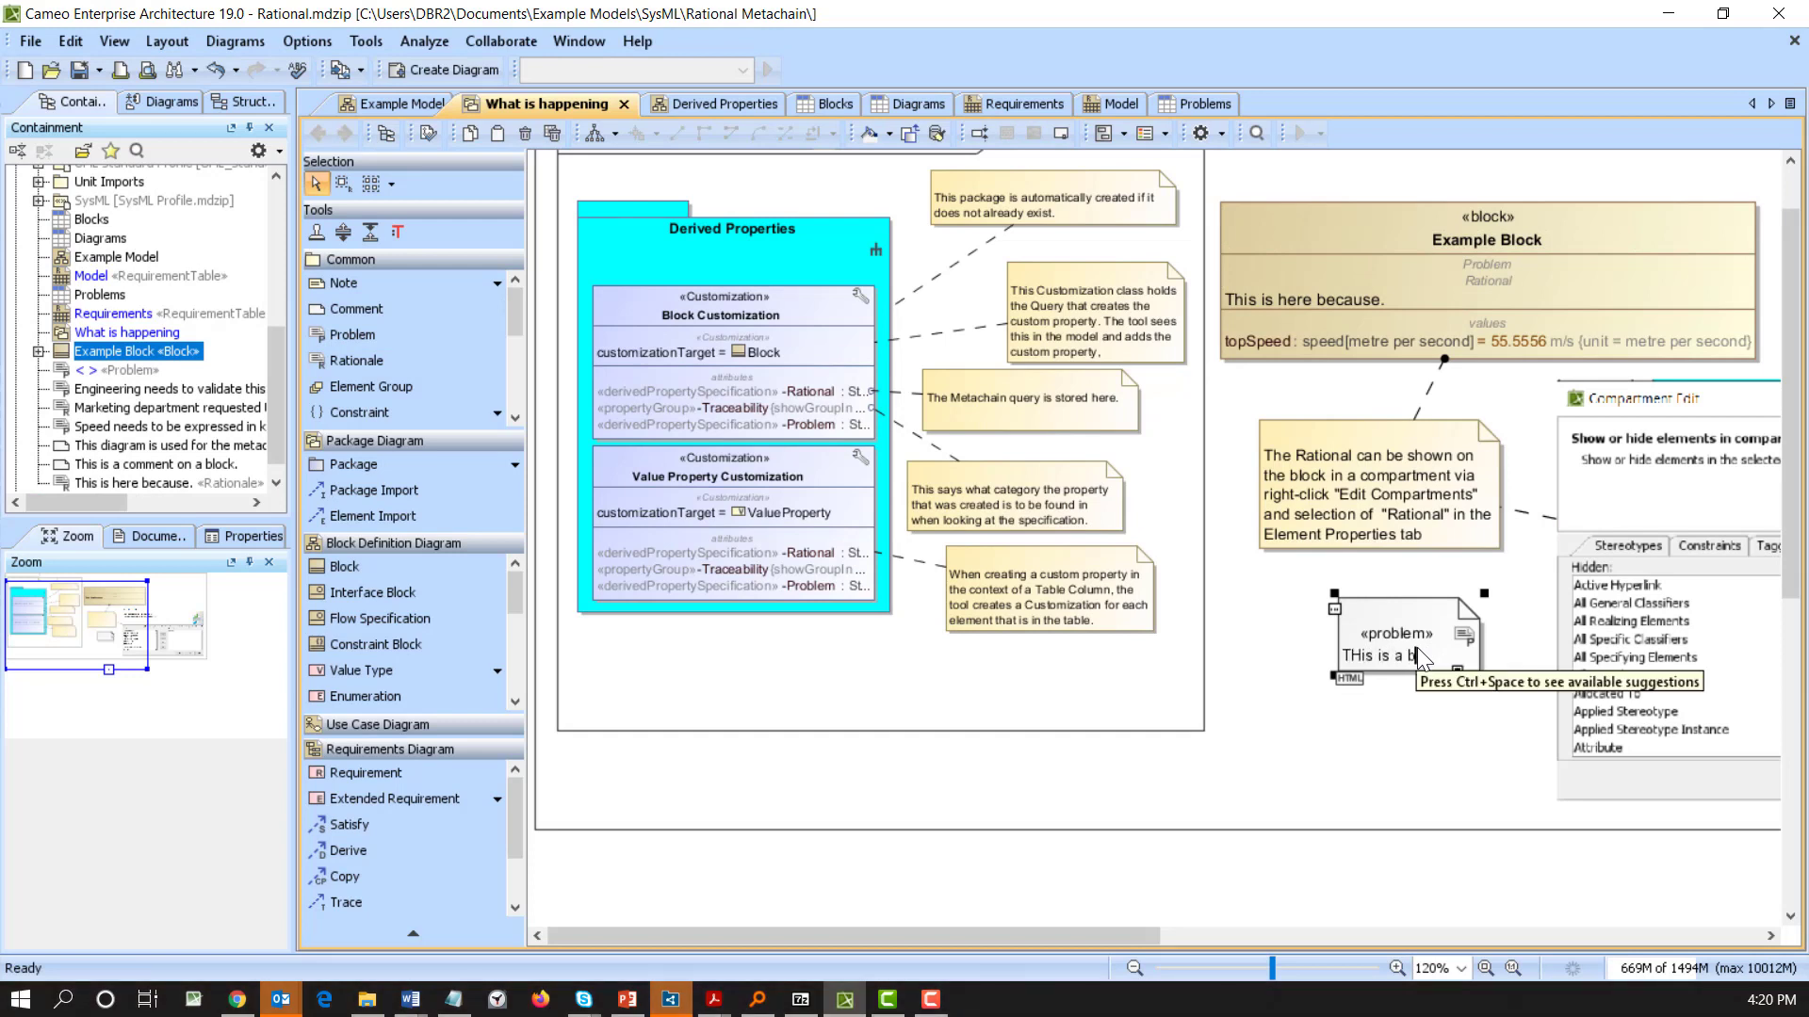
type("problem.")
left_click(1463, 646)
left_click(1516, 642)
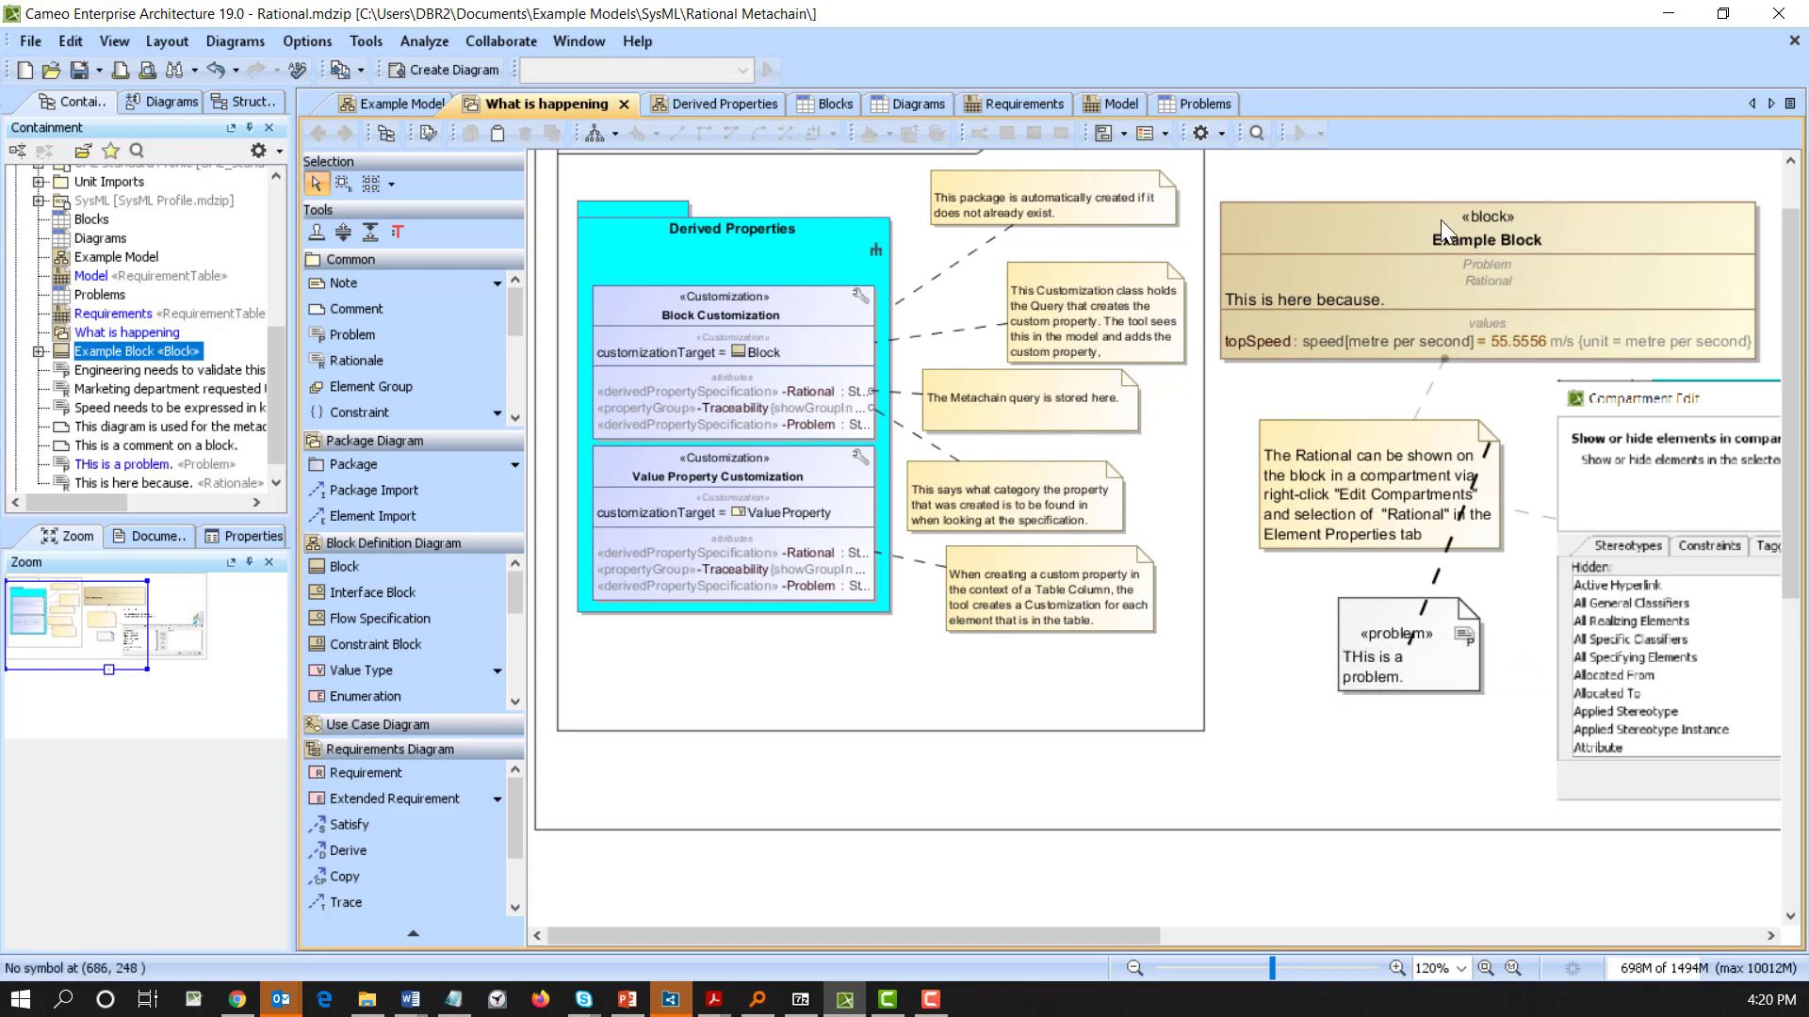
left_click(1427, 223)
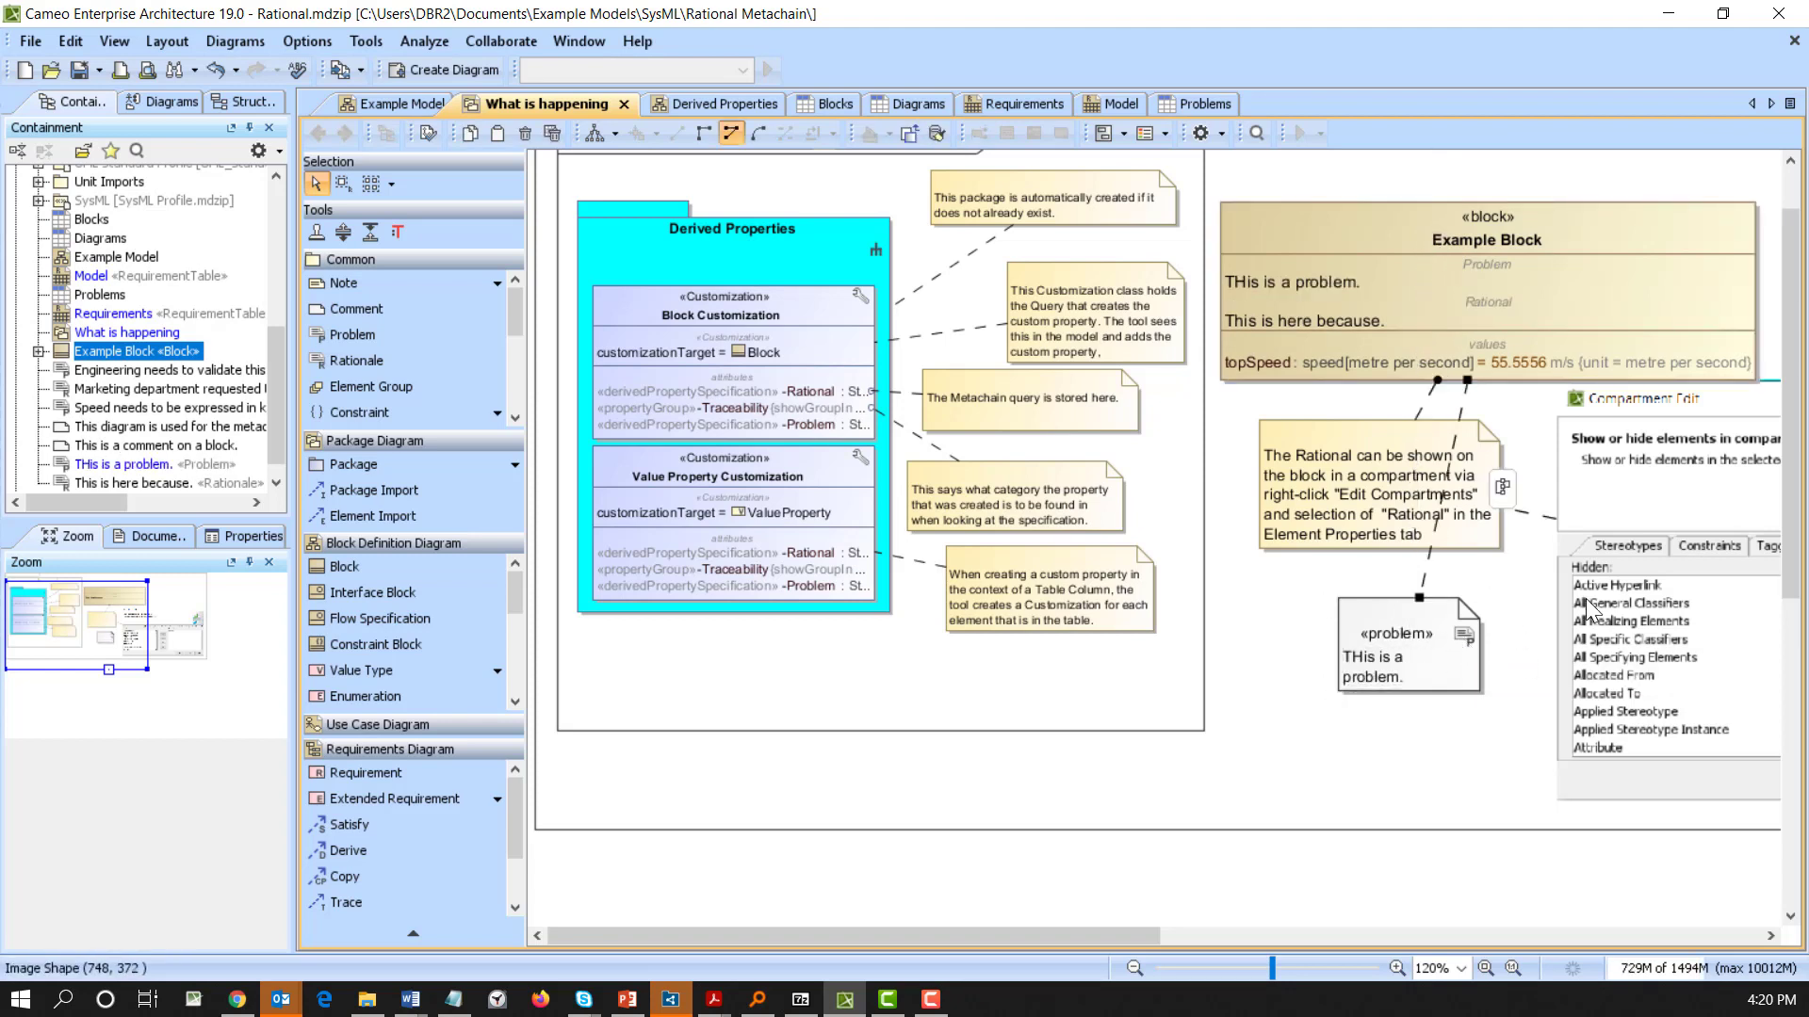
Step: Correct the capitalization in the new problem note so its text reads "This is a problem."
double_click(1368, 664)
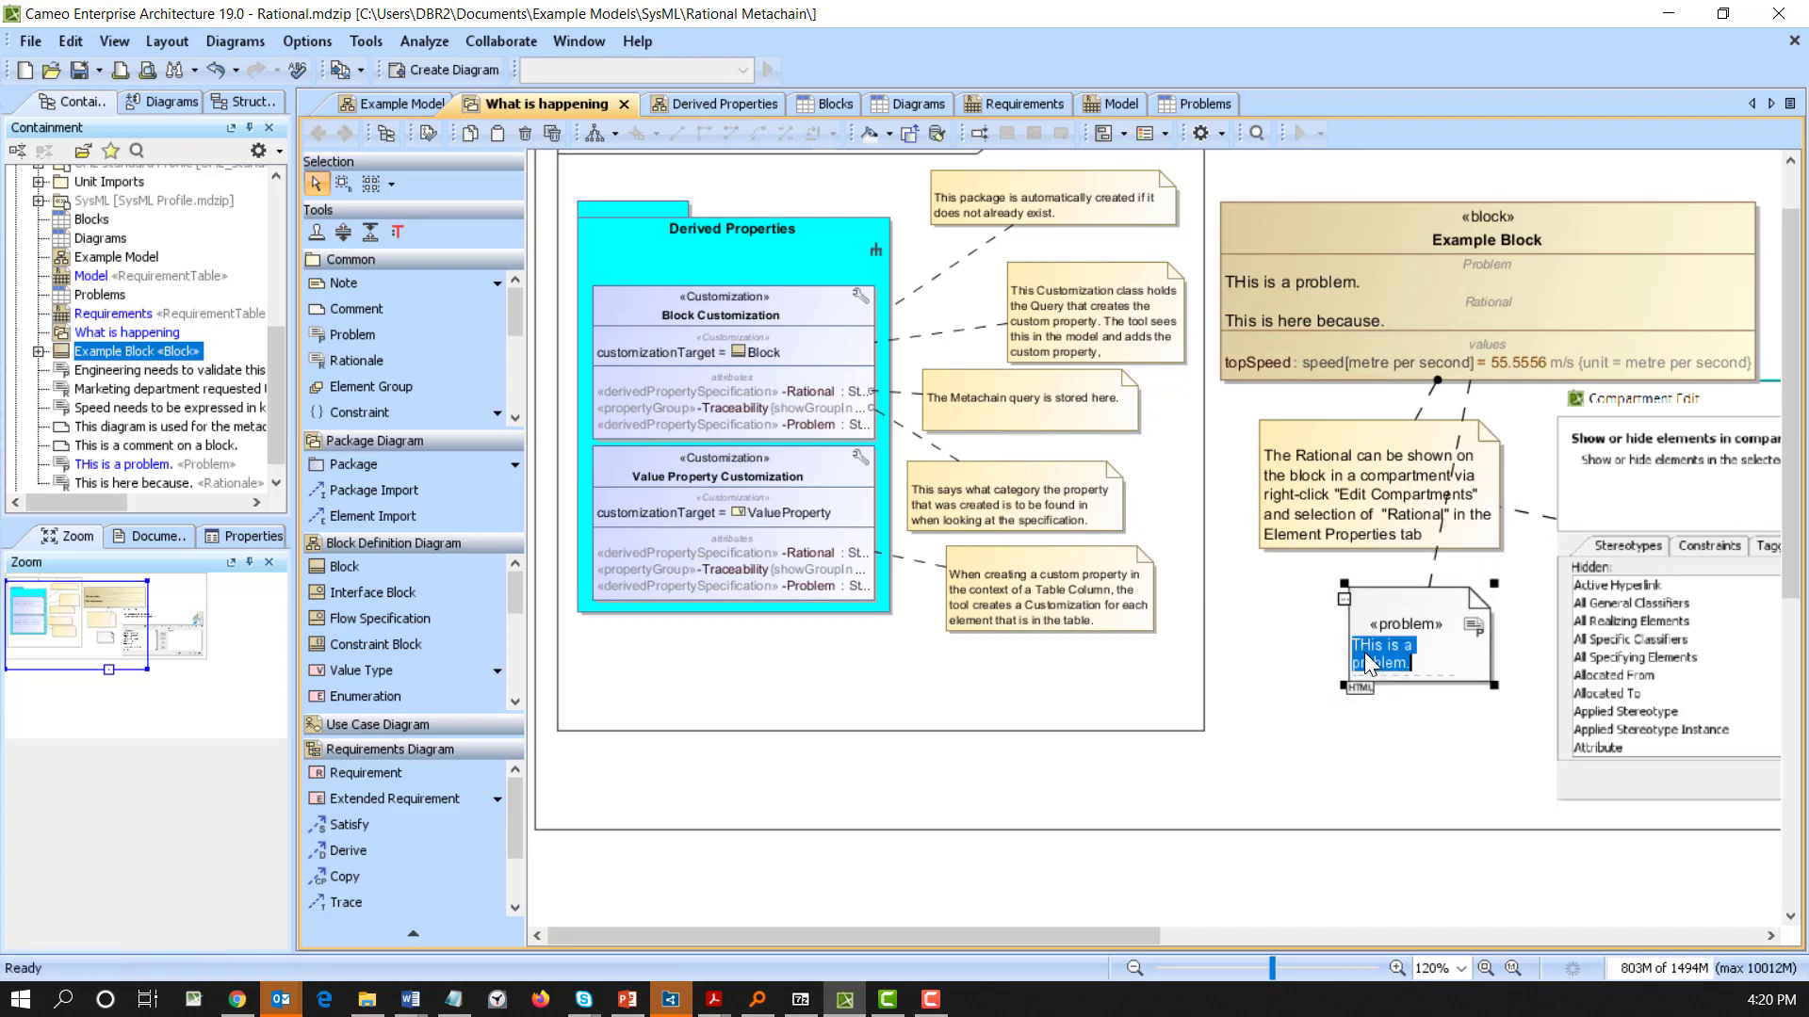
left_click(1365, 652)
key("Delete")
type("h")
key("Return")
key("BackSpace")
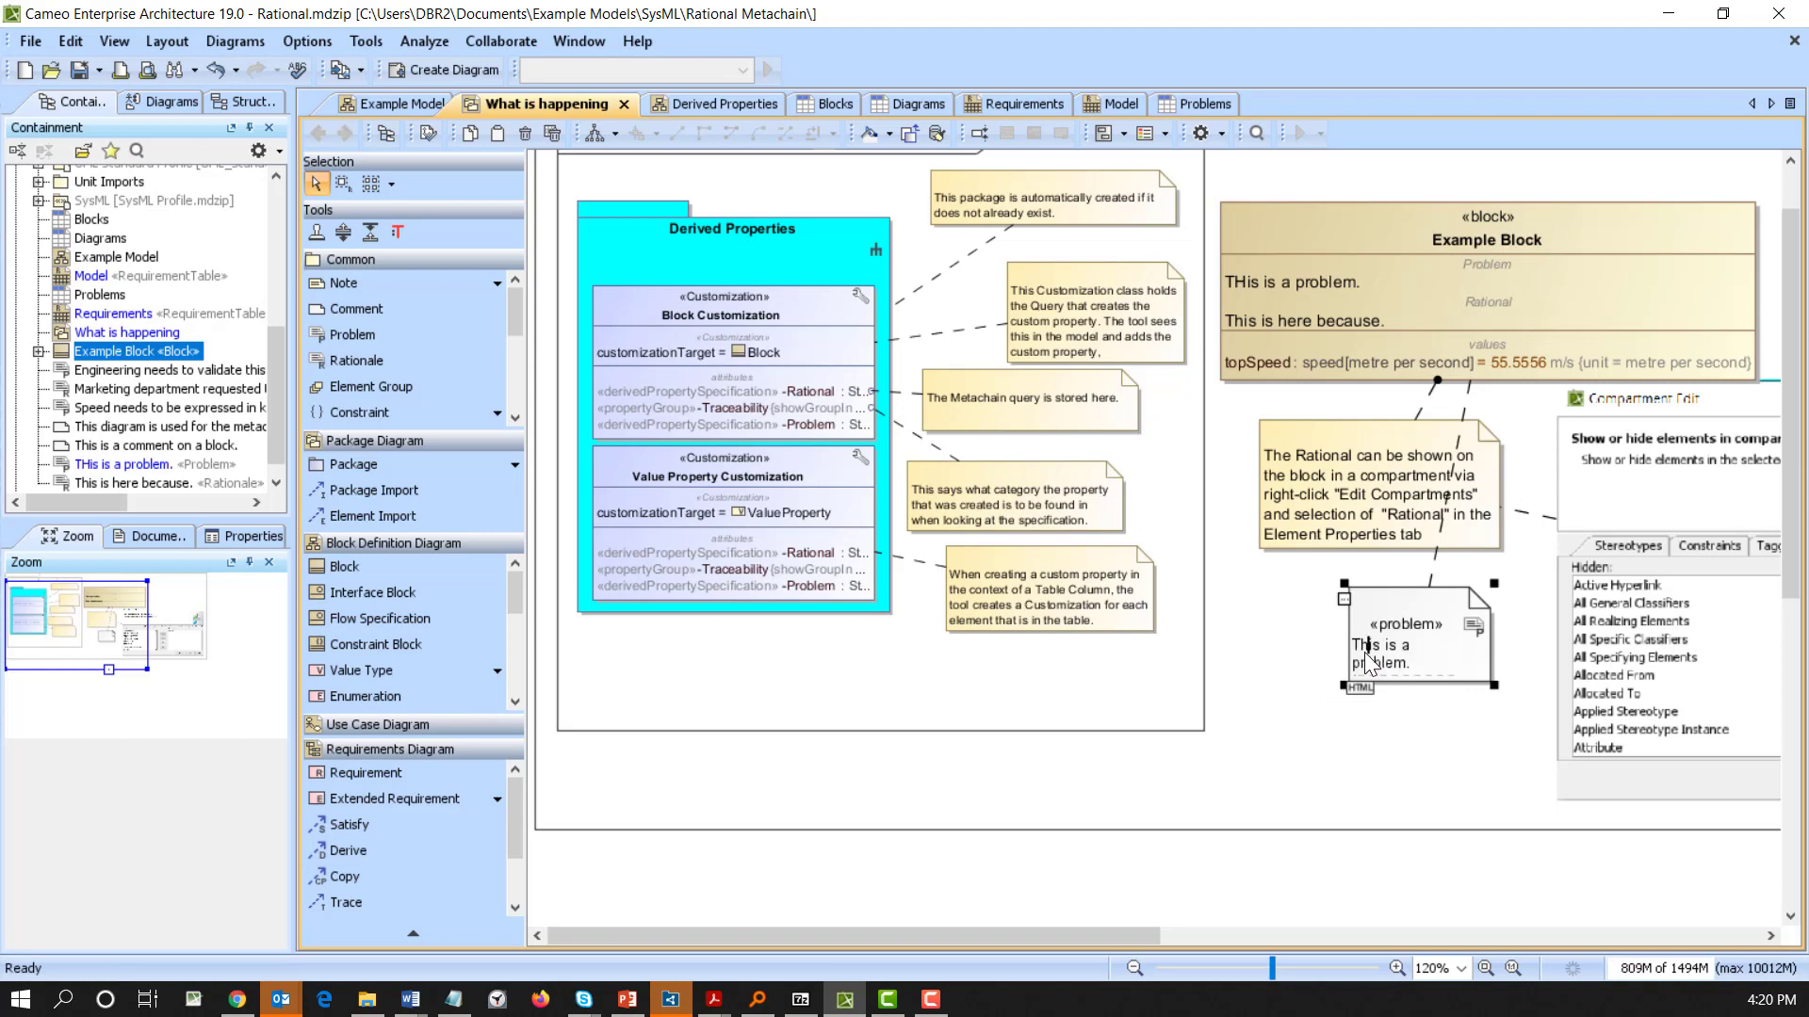
left_click(1049, 731)
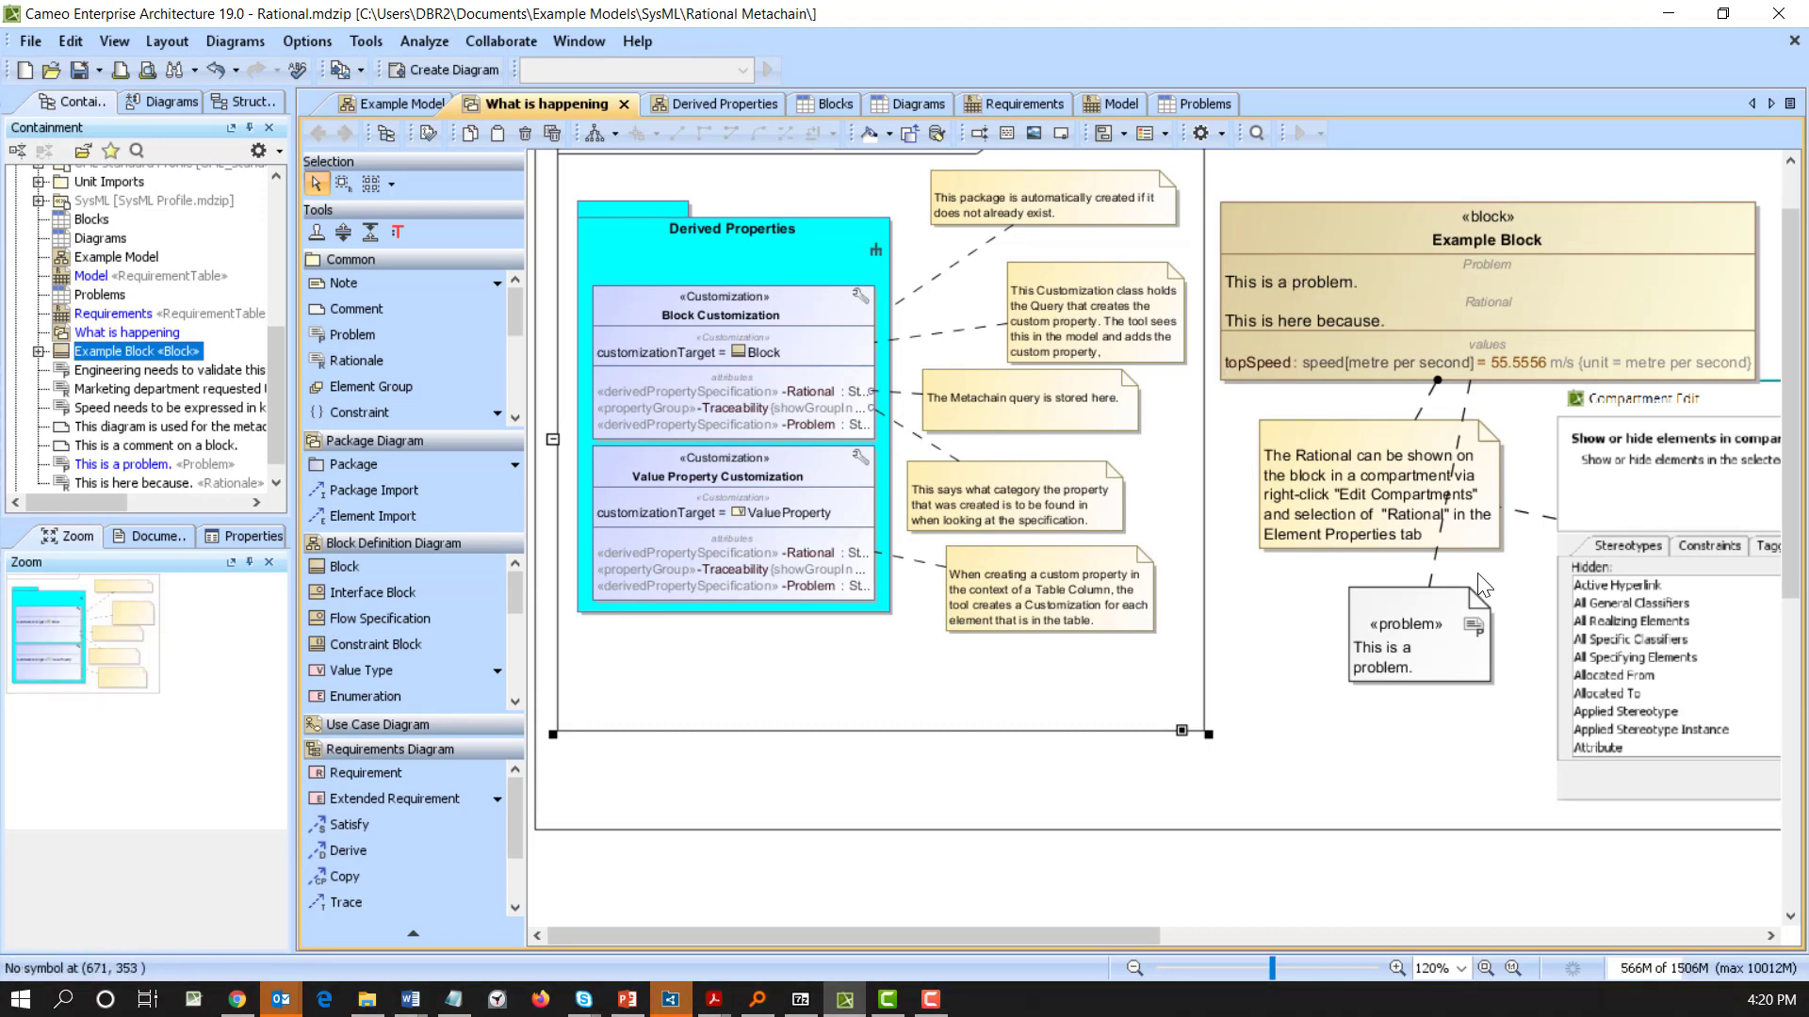
left_click(1404, 624)
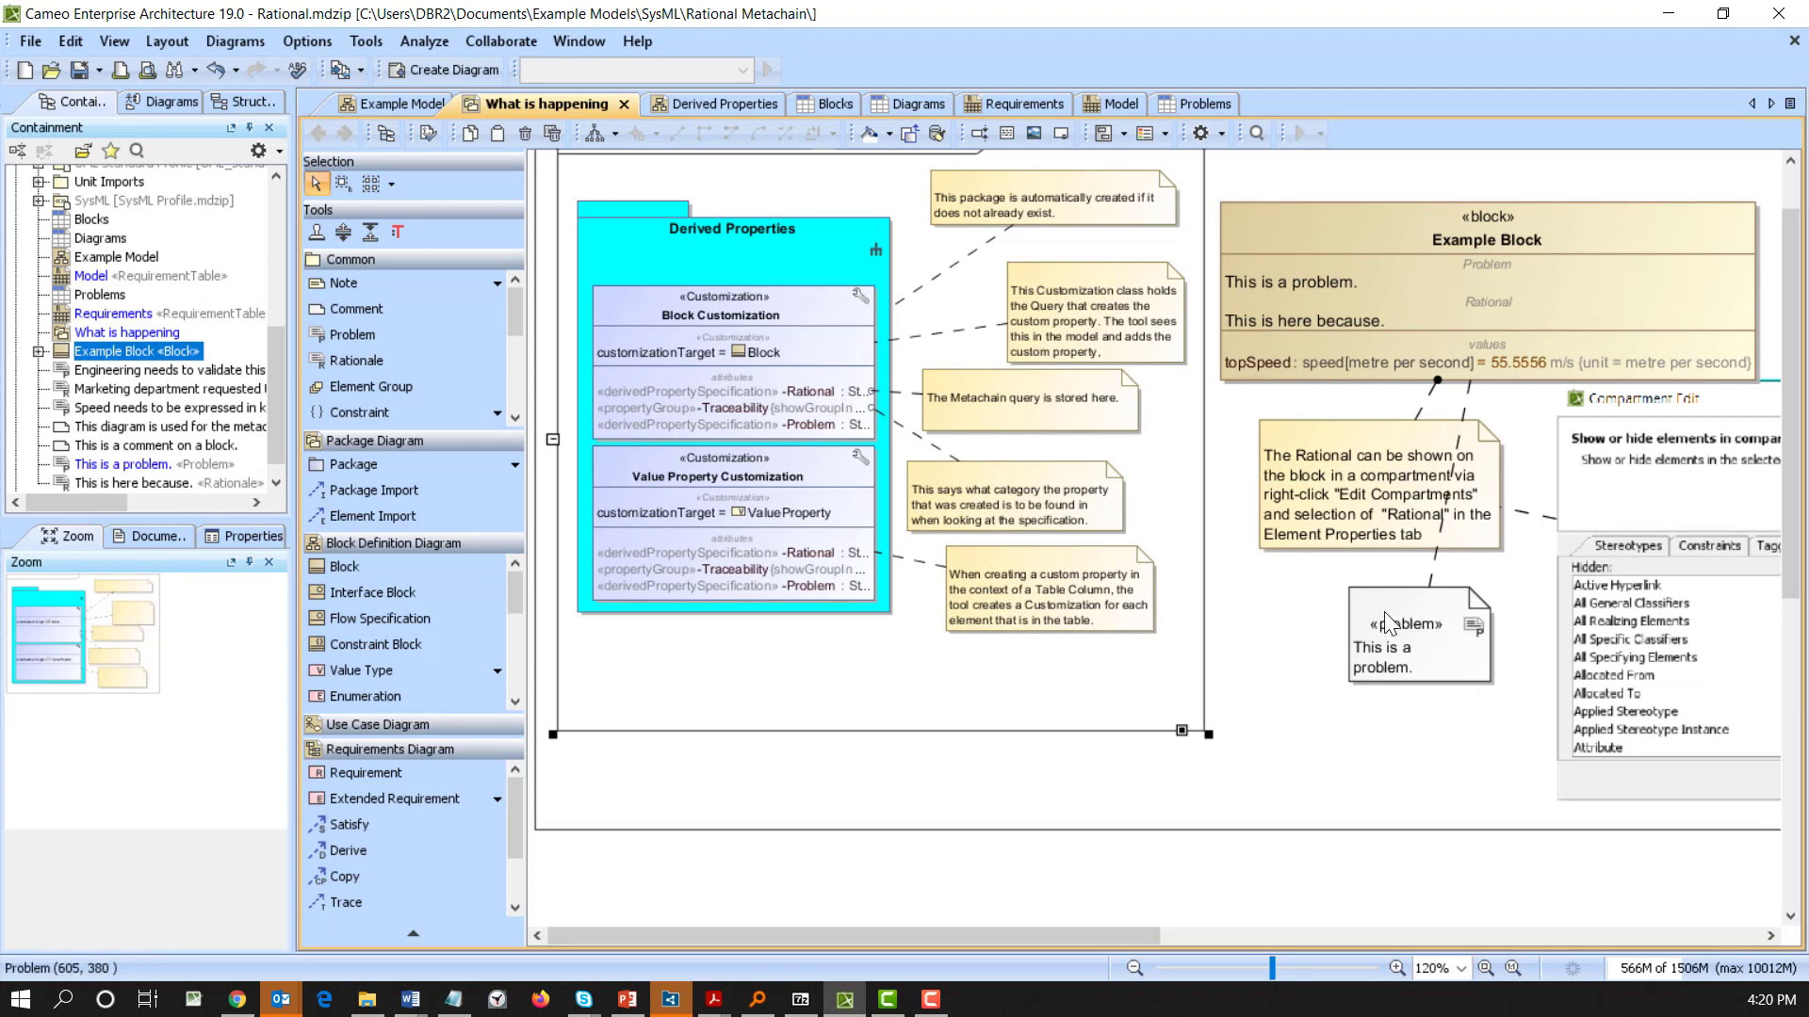